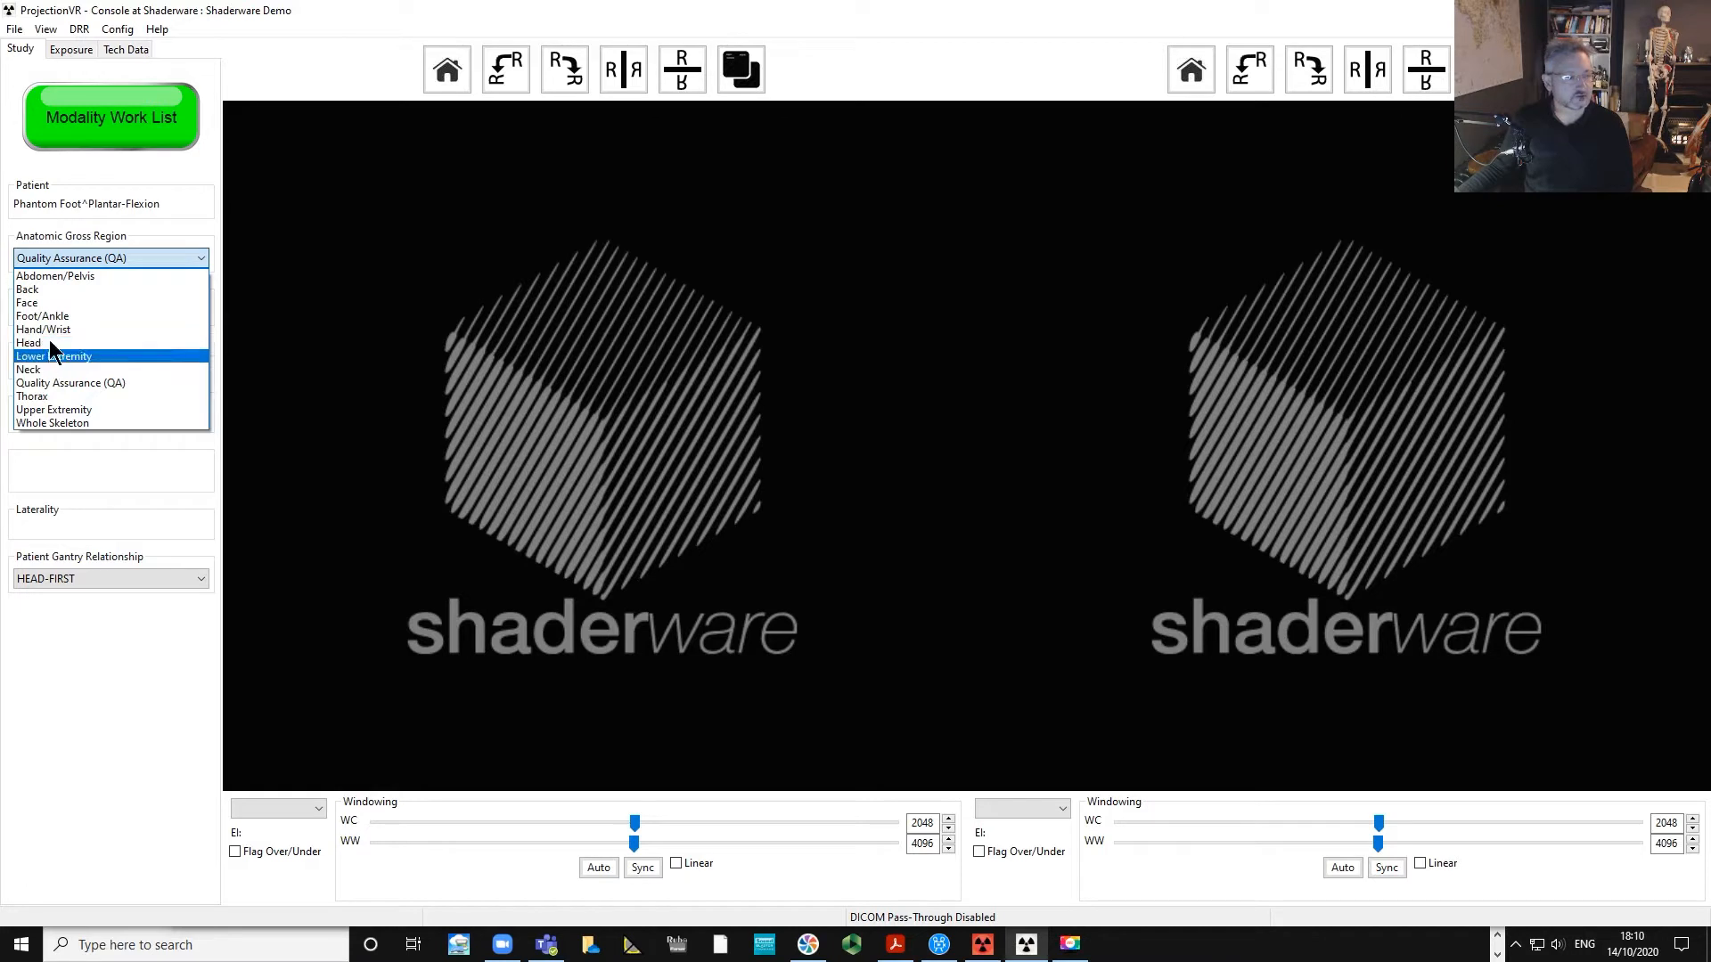
Set the anatomic gross region to Foot/Ankle and choose the Toes XR Lt study.
left_click(55, 314)
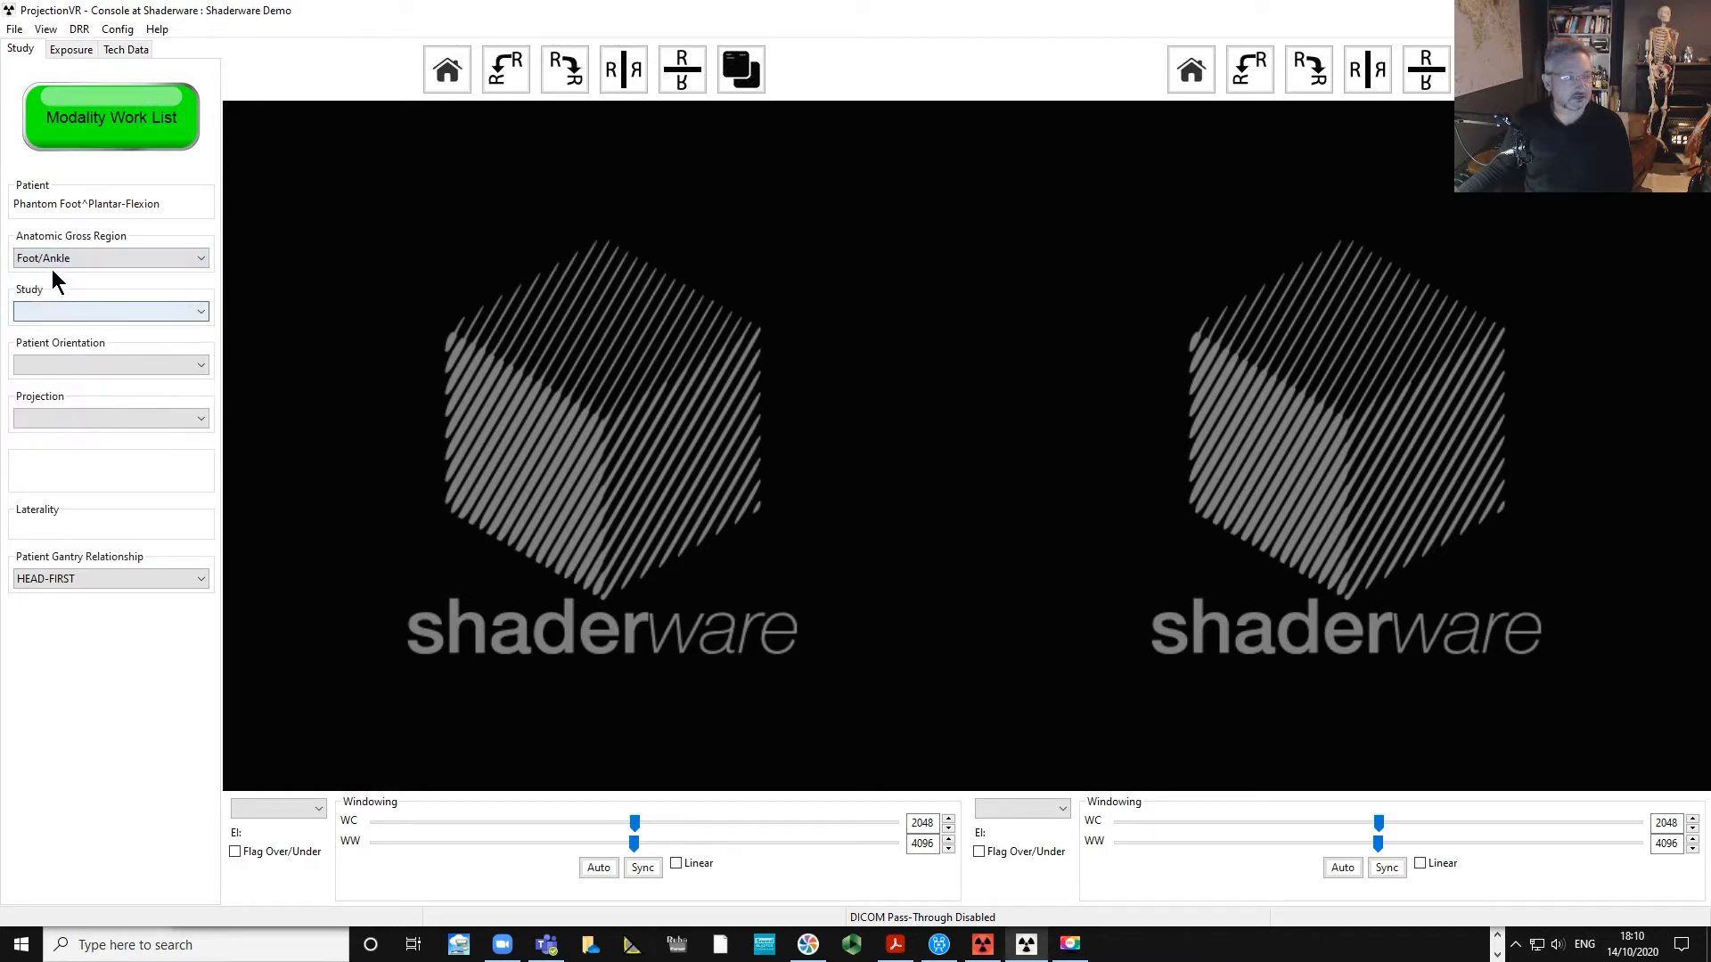
left_click(41, 313)
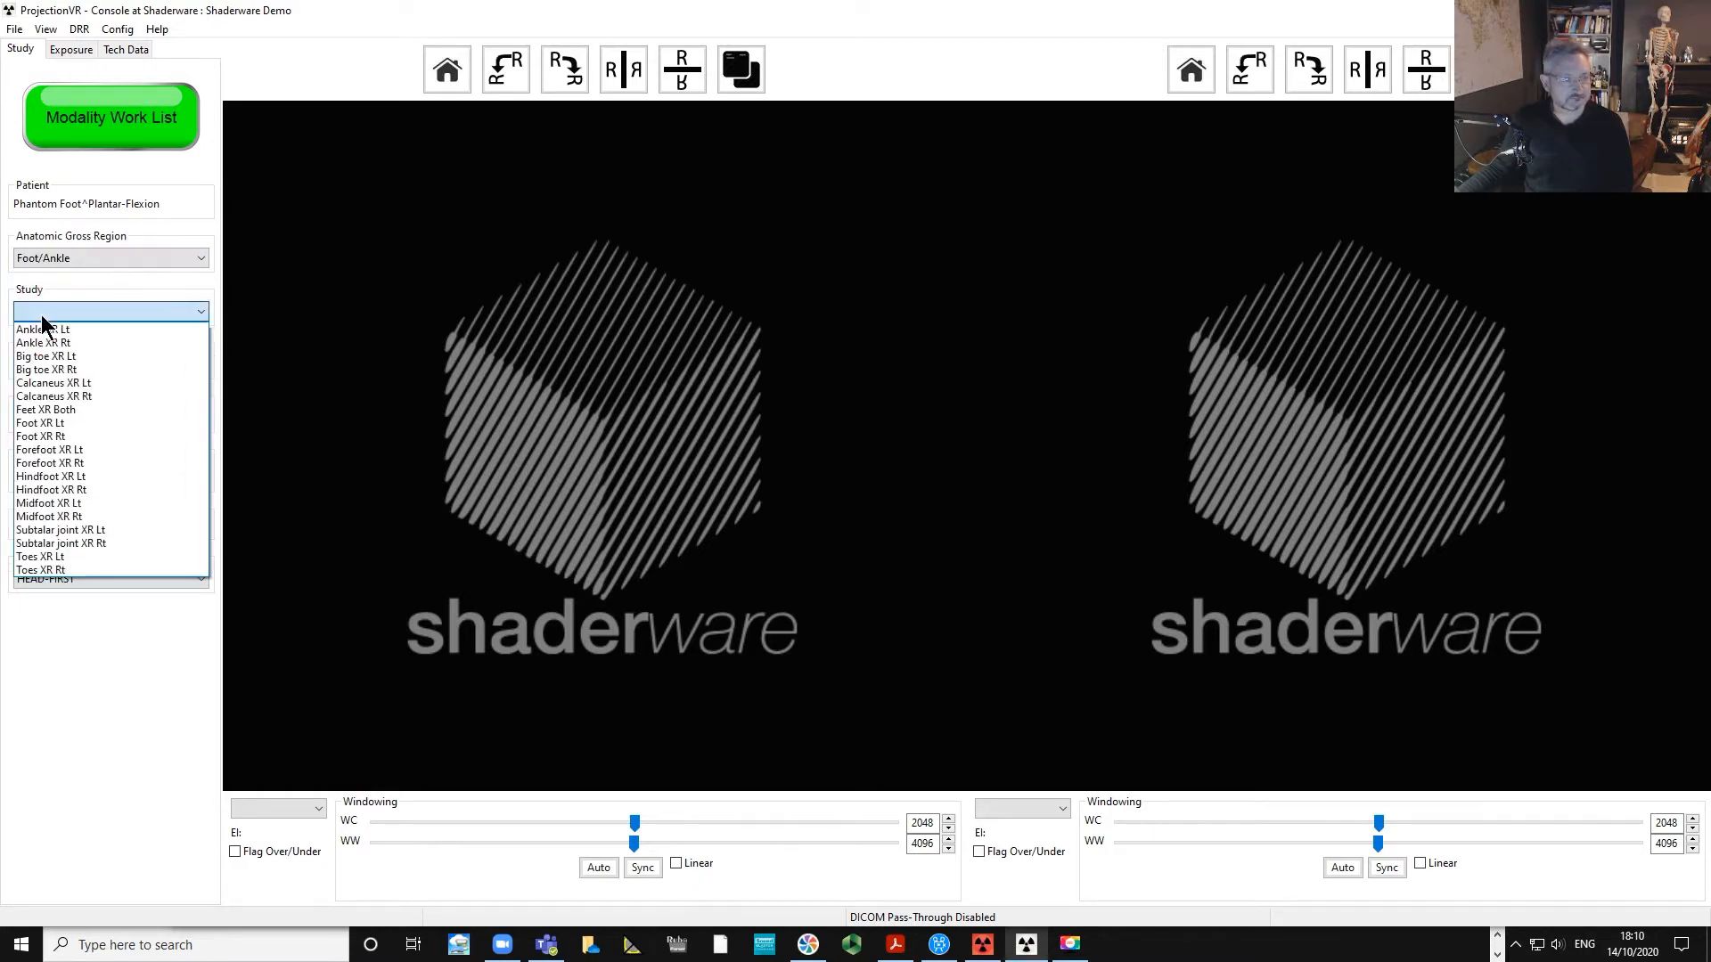
left_click(69, 558)
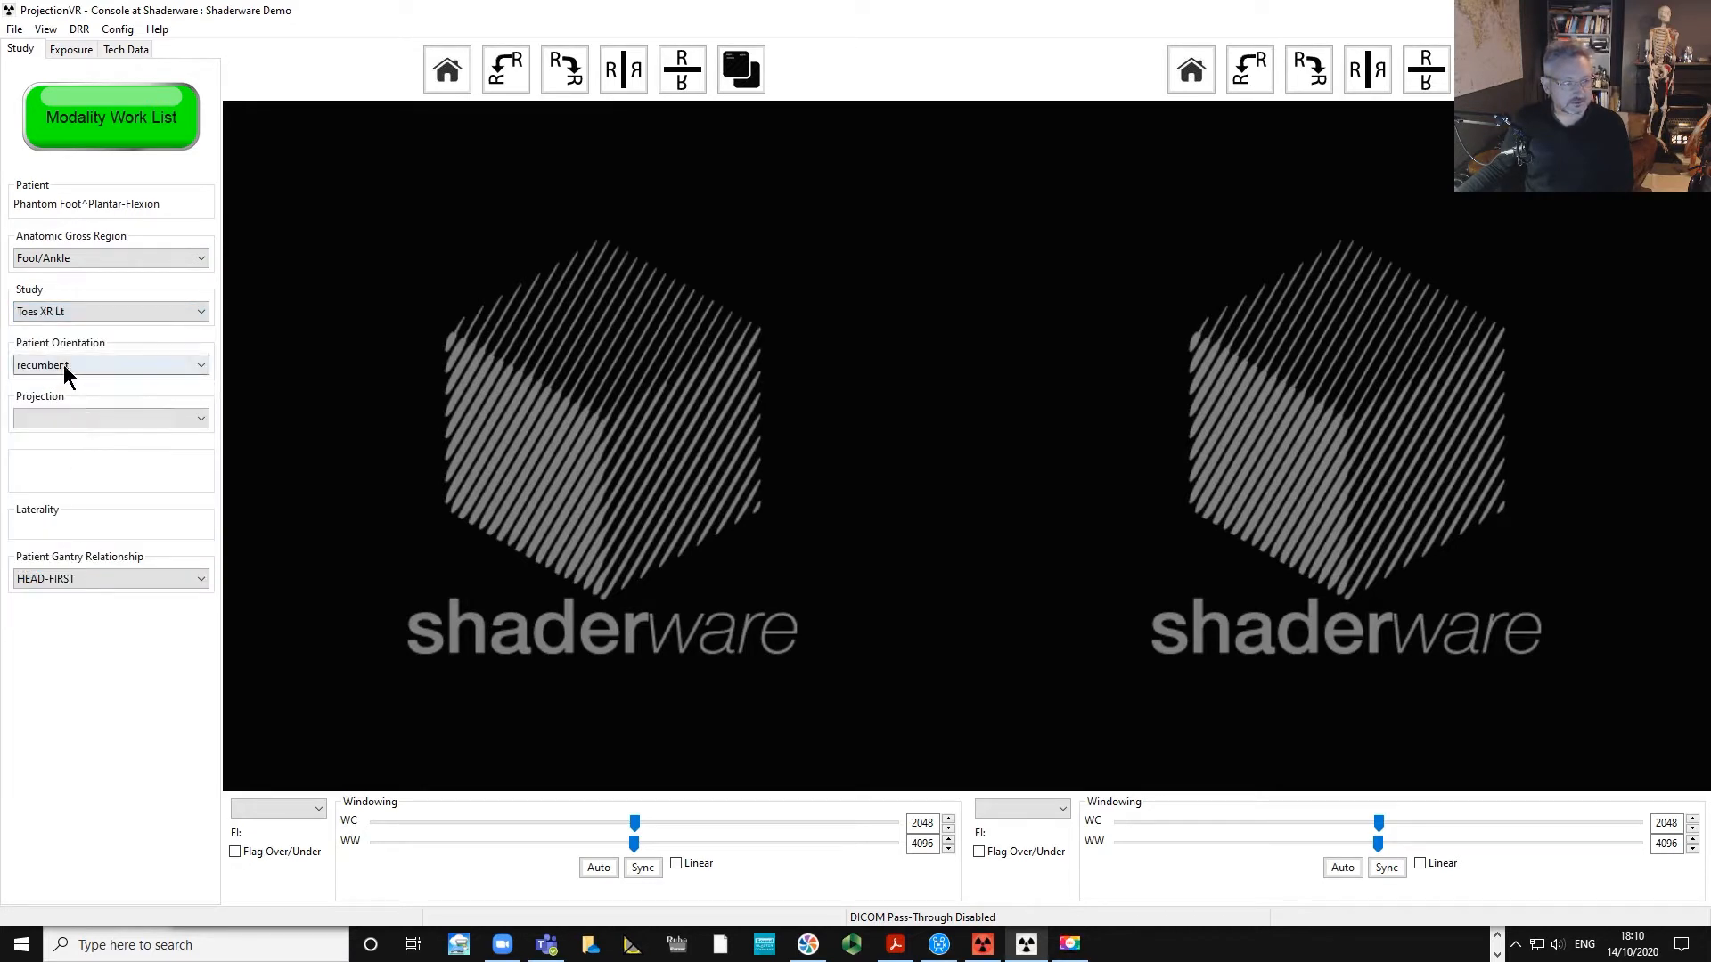
Set the projection to DP (Dorsiplantar) for the recumbent patient orientation.
left_click(54, 419)
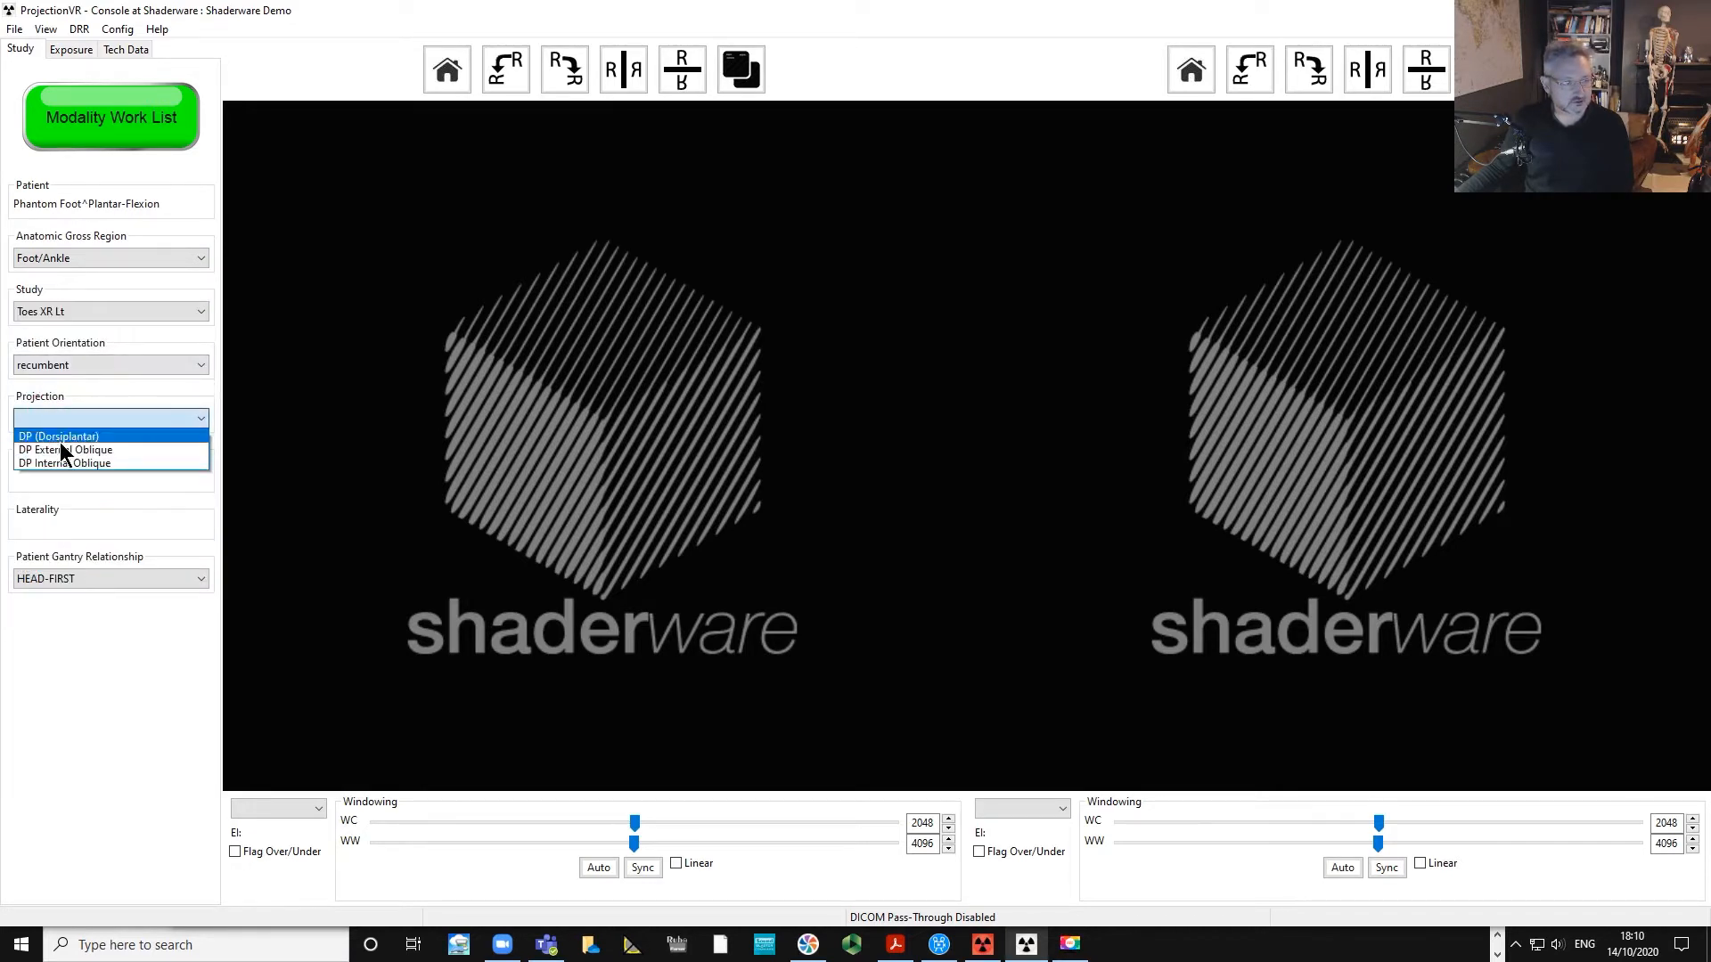
left_click(62, 437)
left_click(64, 367)
left_click(64, 381)
left_click(61, 419)
left_click(60, 422)
Open the exposure settings and lower the tube charge step by step to 0.50 mAs at 50 kV.
left_click(2, 67)
left_click(72, 54)
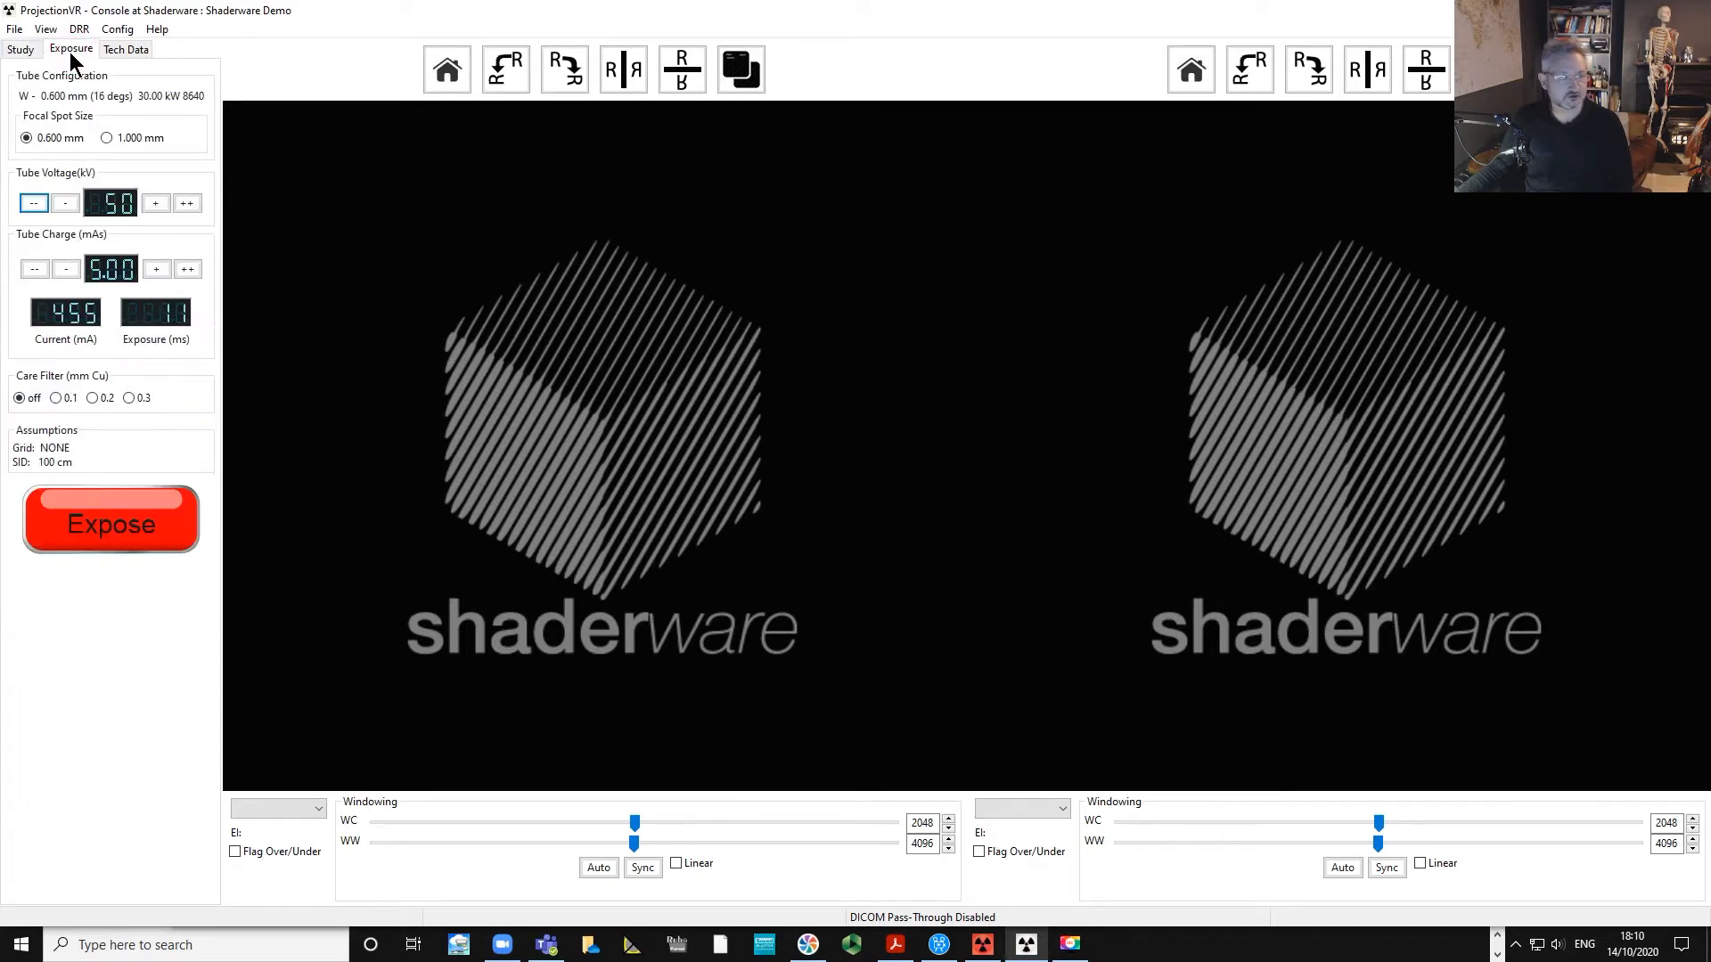
left_click(72, 267)
left_click(72, 268)
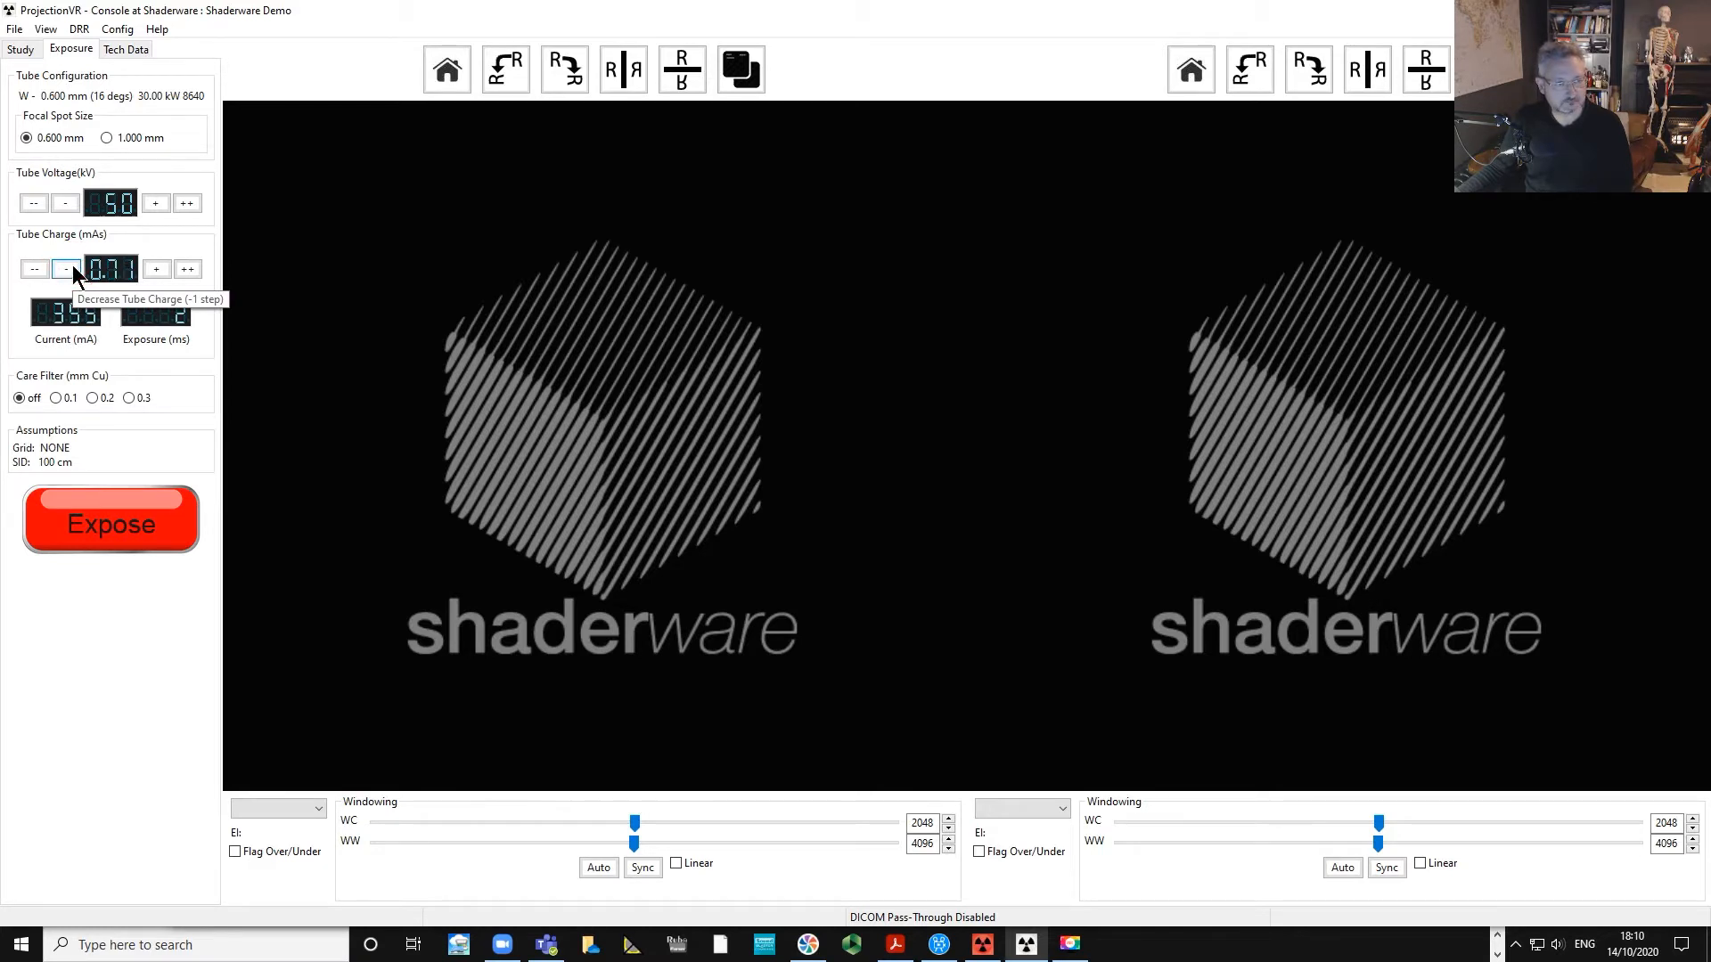
left_click(72, 267)
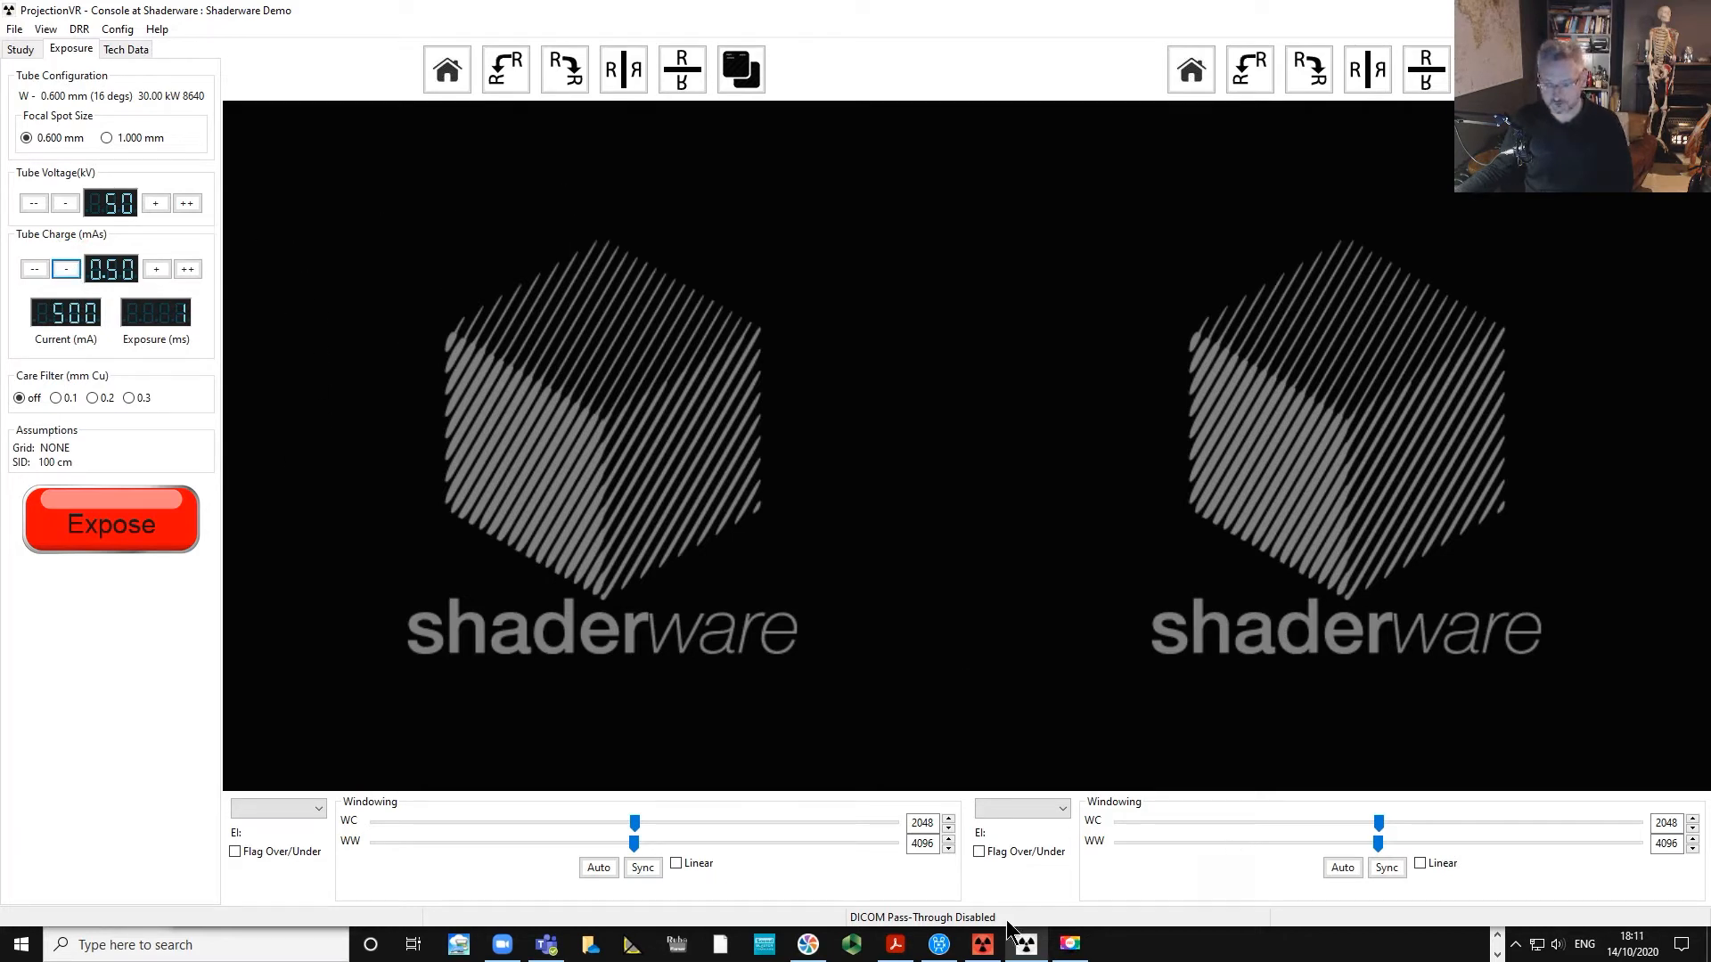
Switch to the ProjectionVR room window and maximize it to fill the screen.
left_click(982, 946)
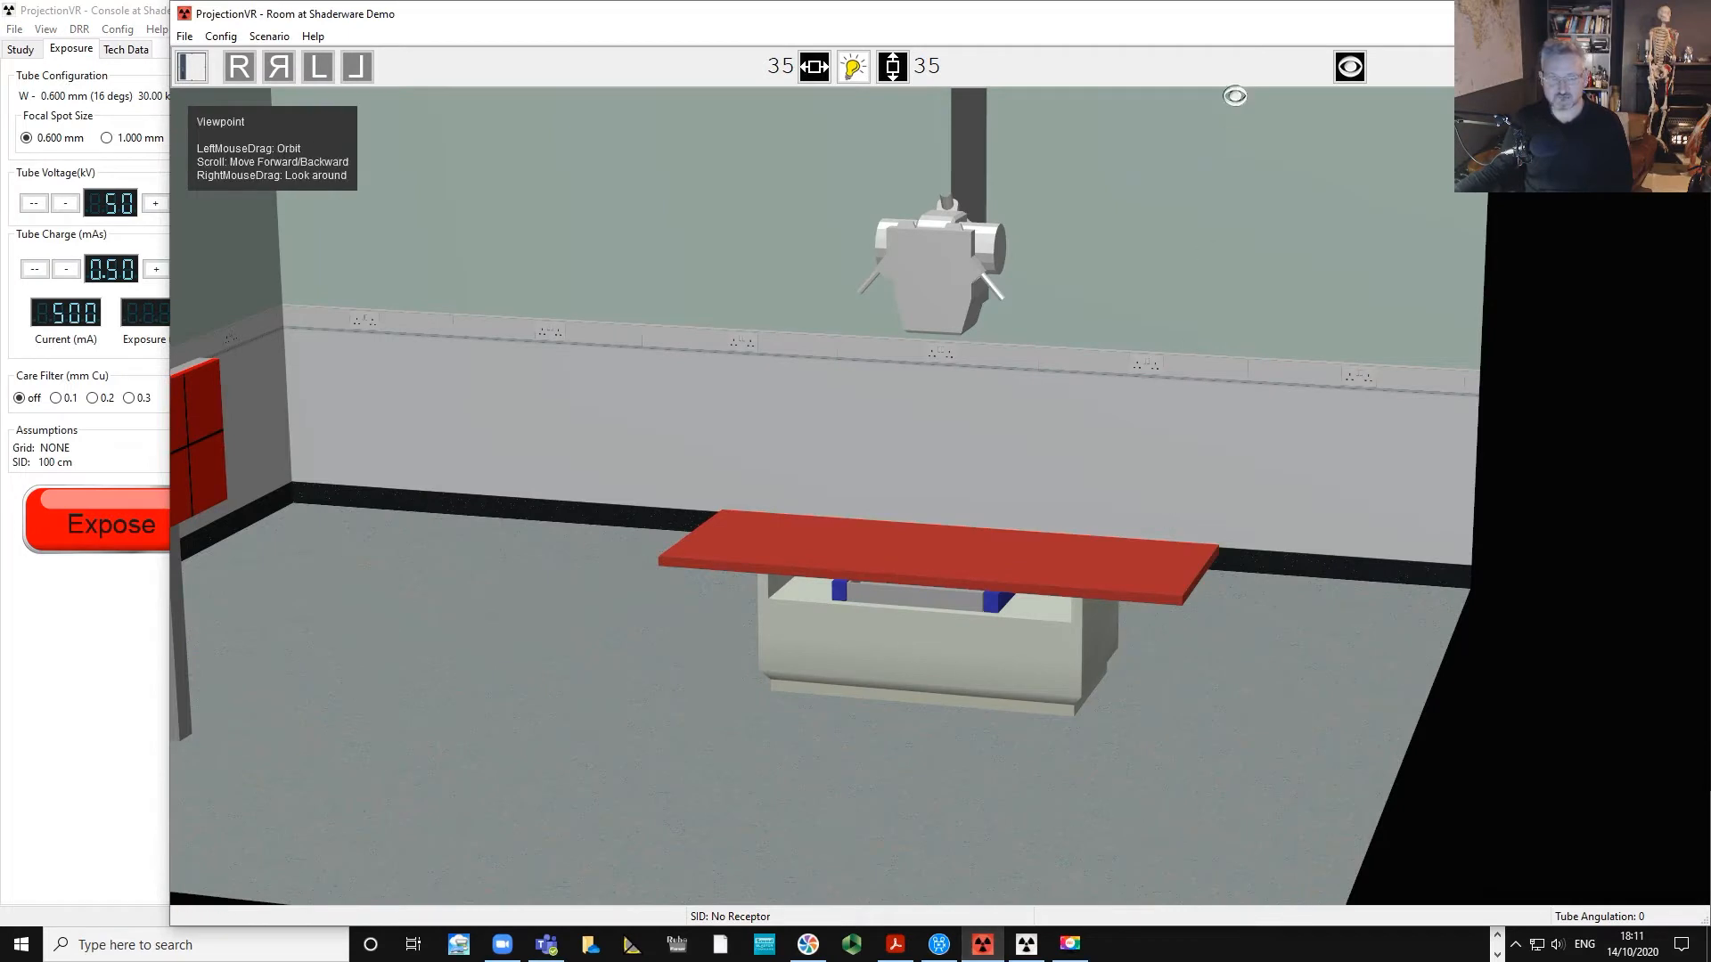
left_click_drag(1176, 27, 1099, 11)
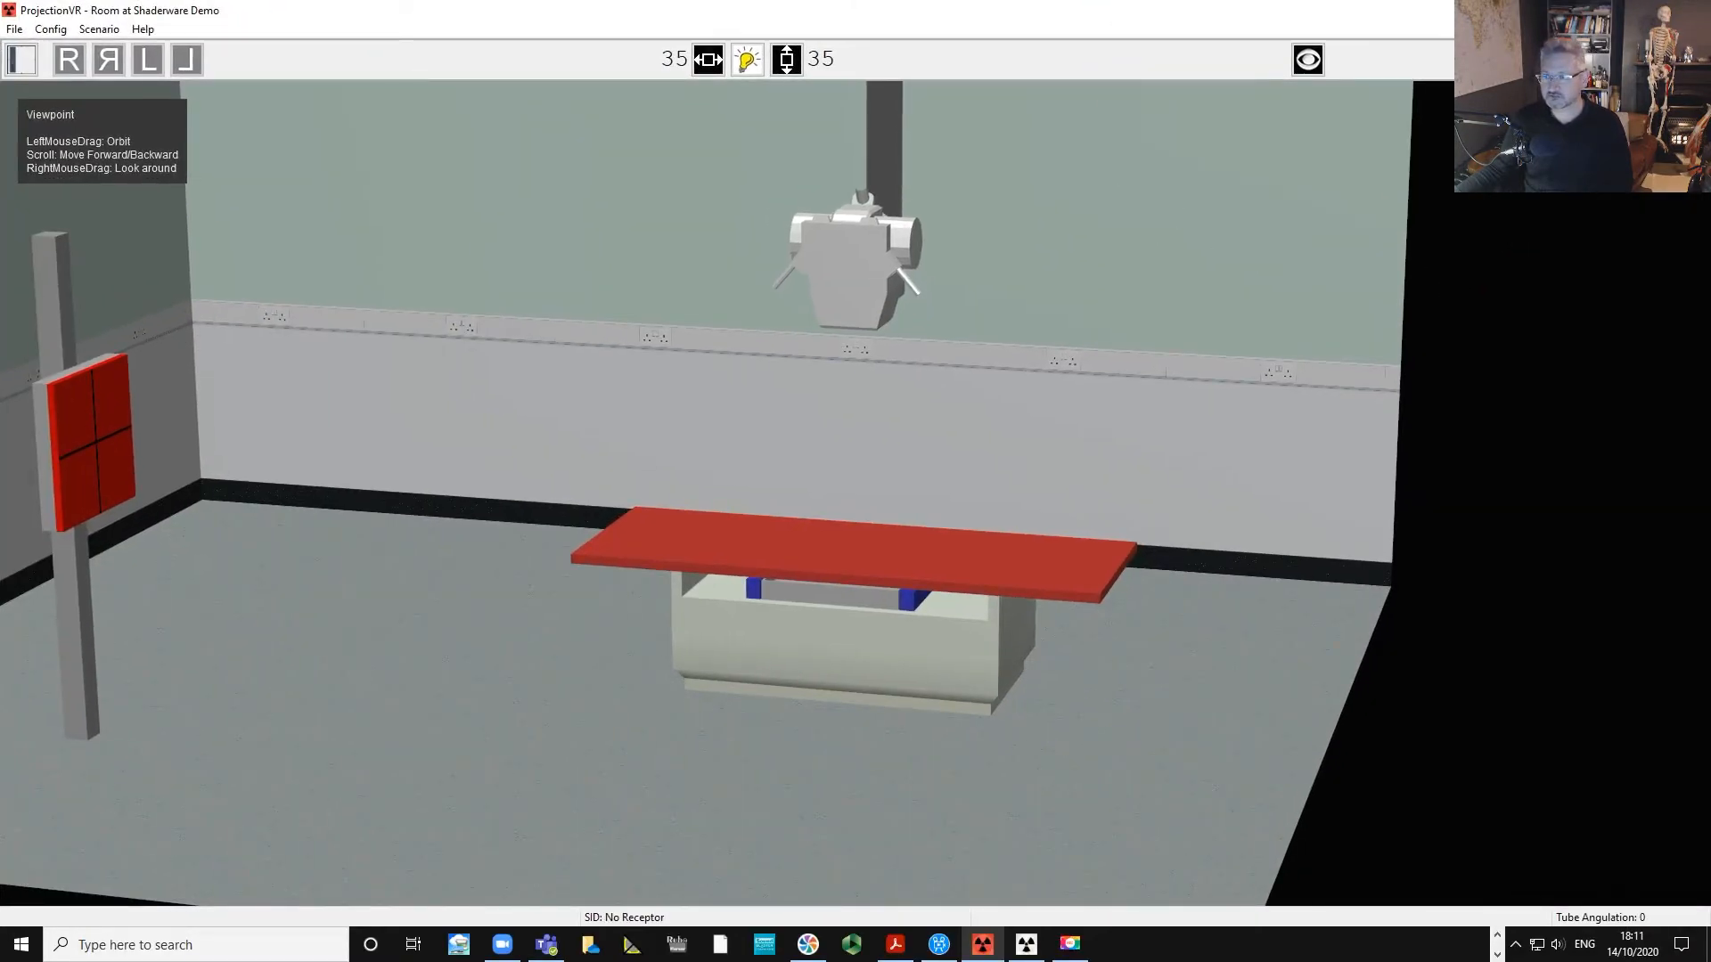
left_click_drag(1310, 317, 1275, 355)
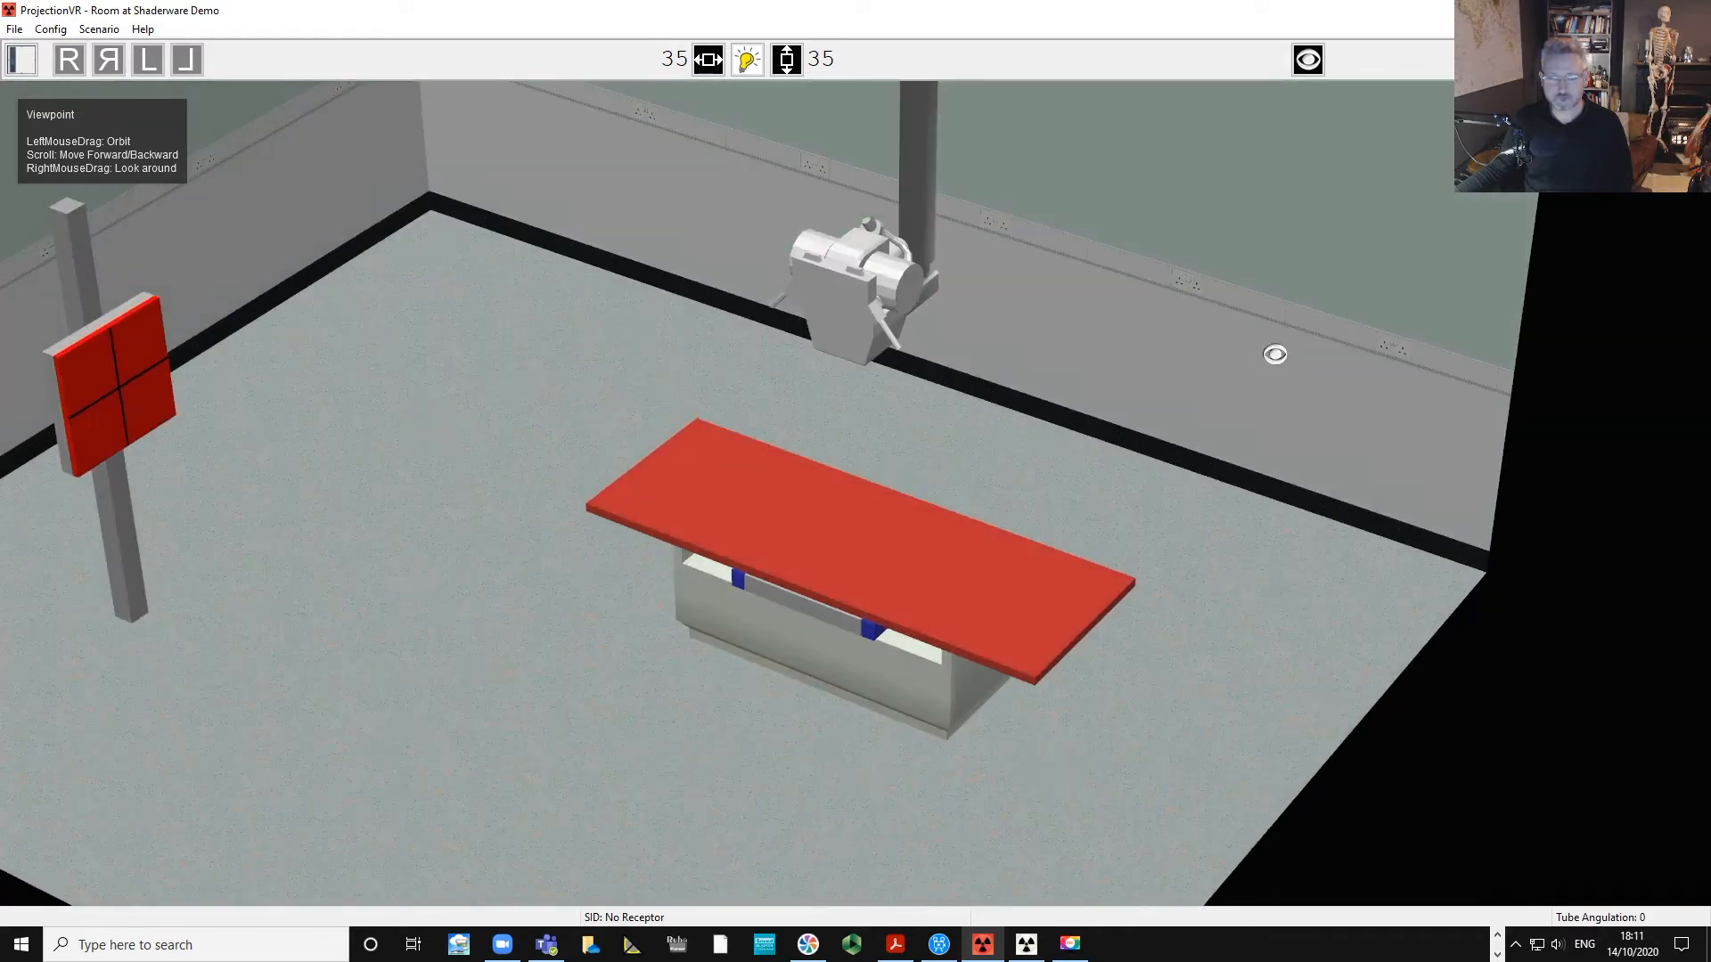
scroll(1275, 354, "up", 5)
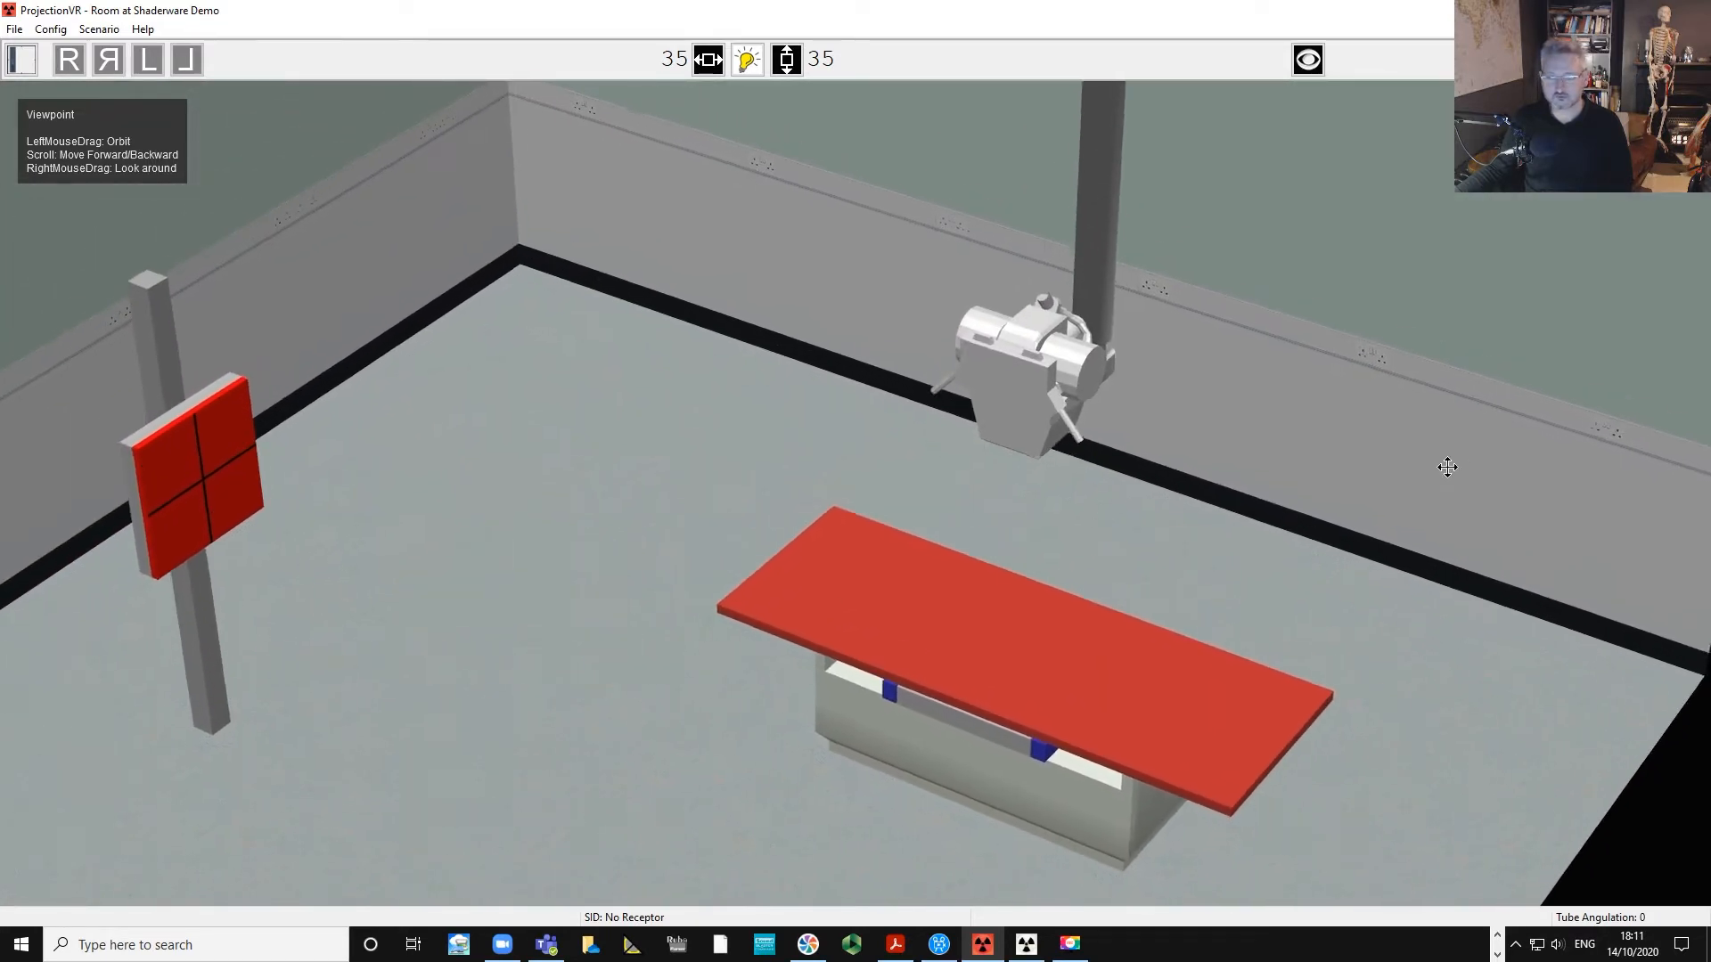
scroll(1440, 451, "down", 4)
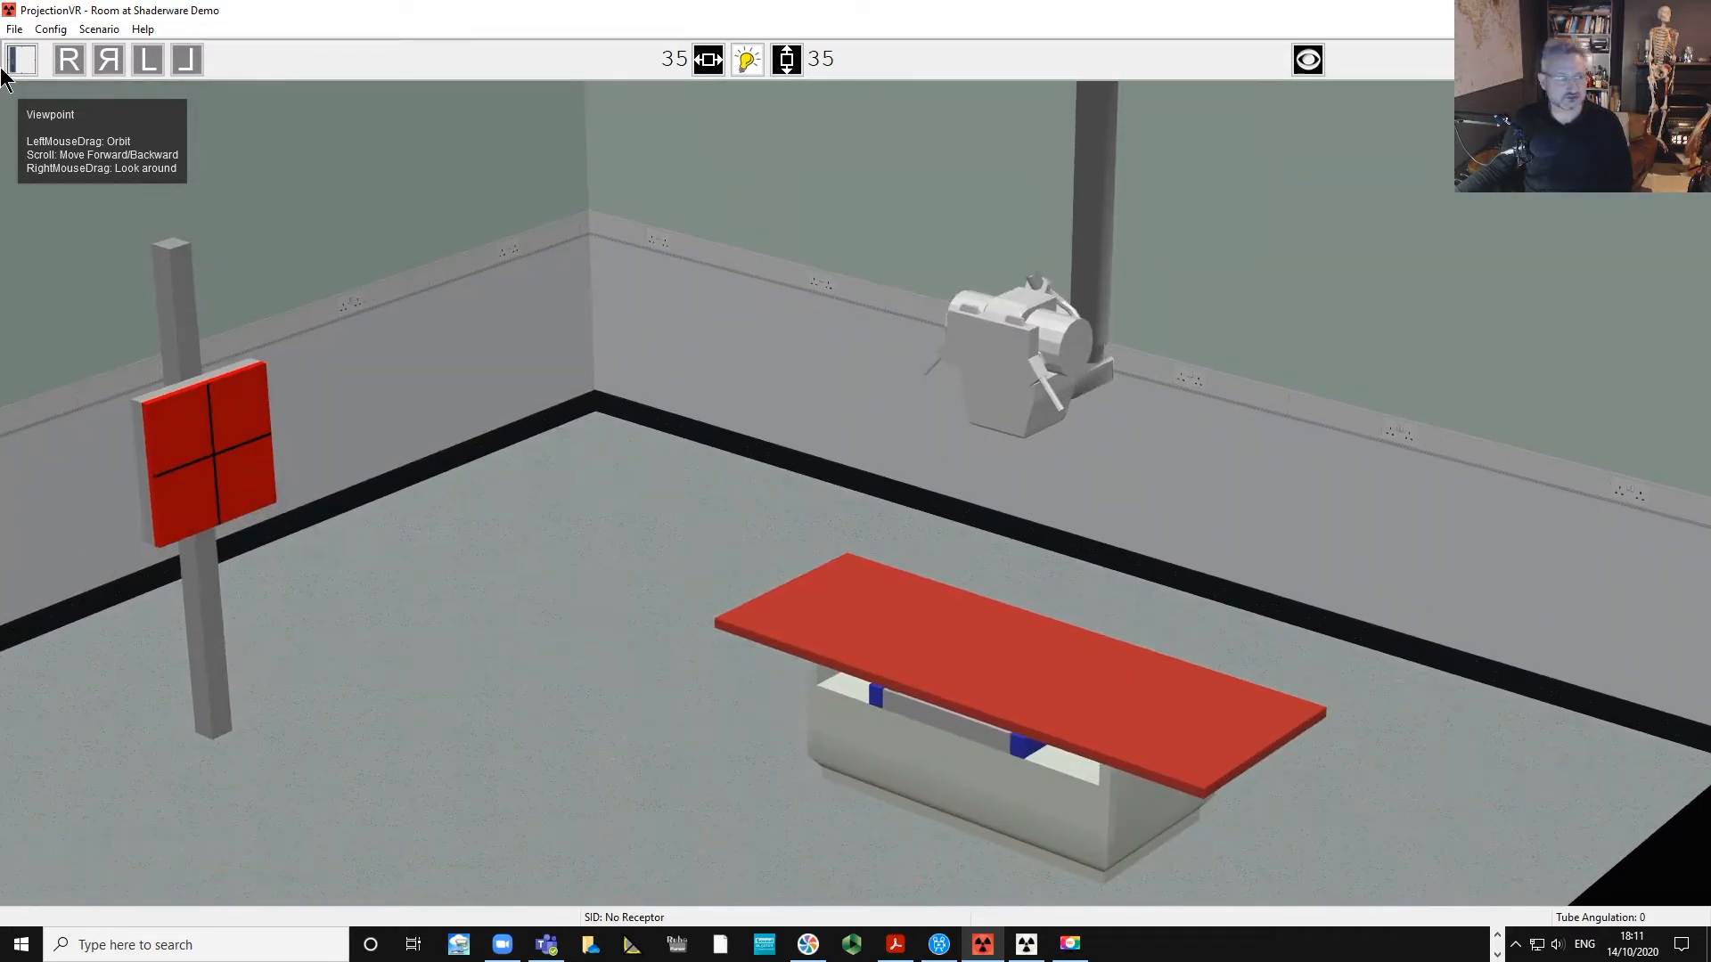
Place a 24 x 30 (cm) receptor on the table.
left_click(16, 62)
left_click(825, 475)
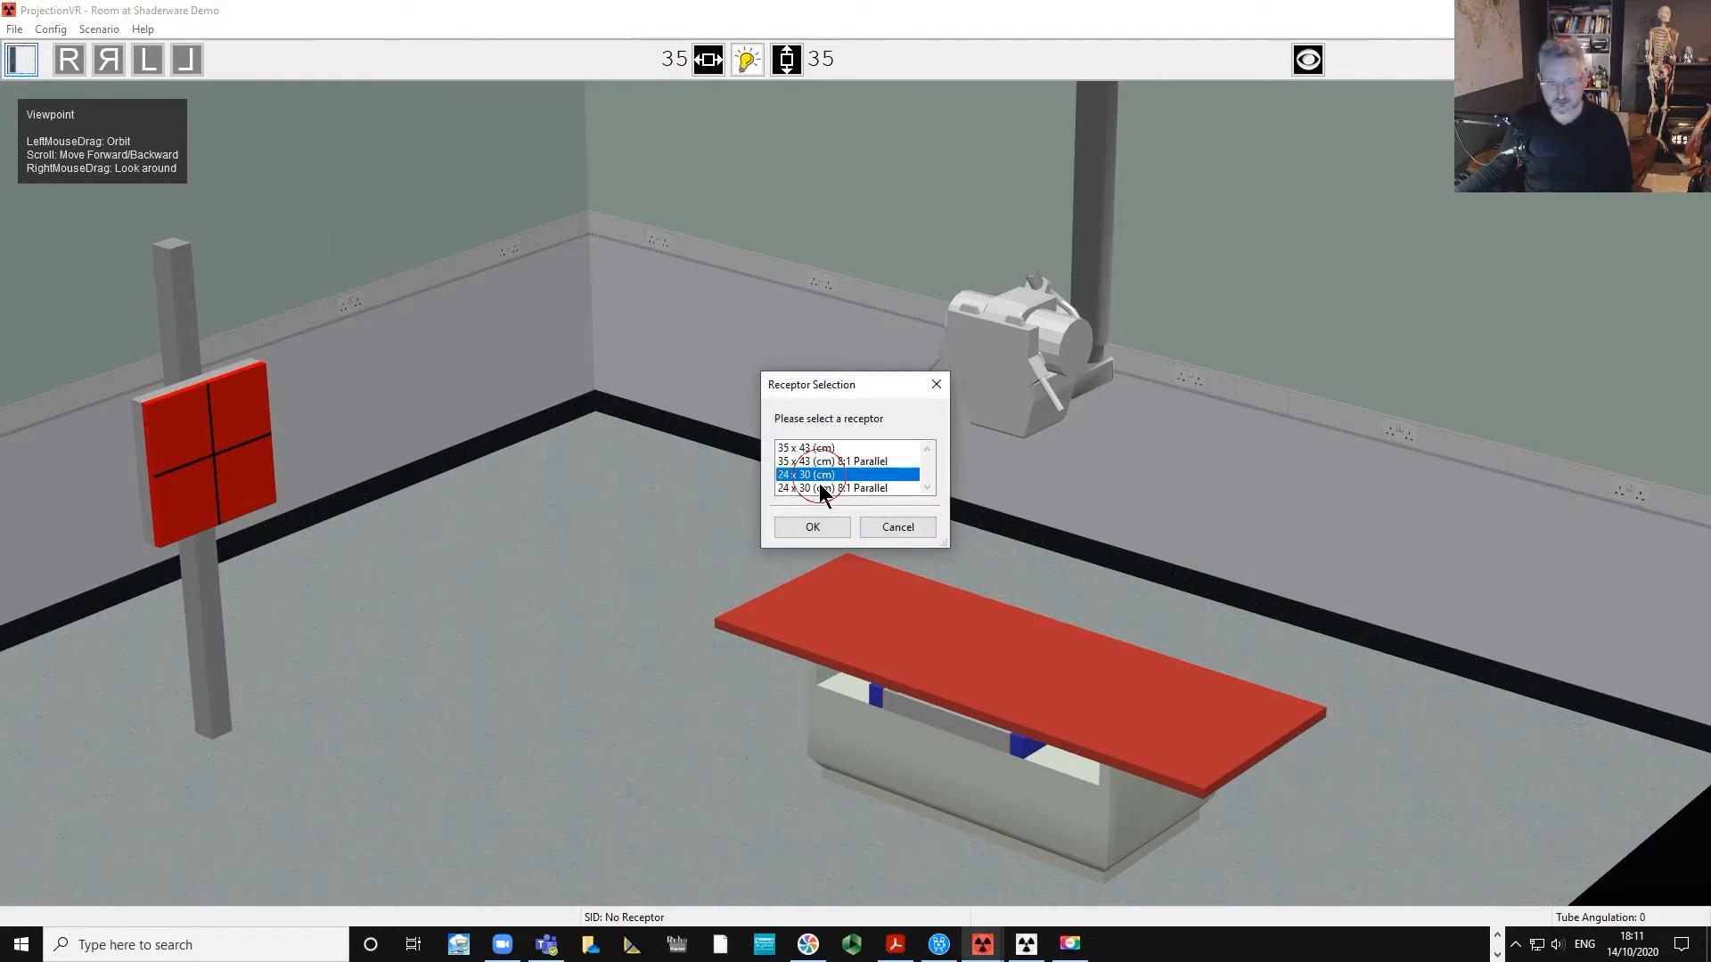
left_click(812, 527)
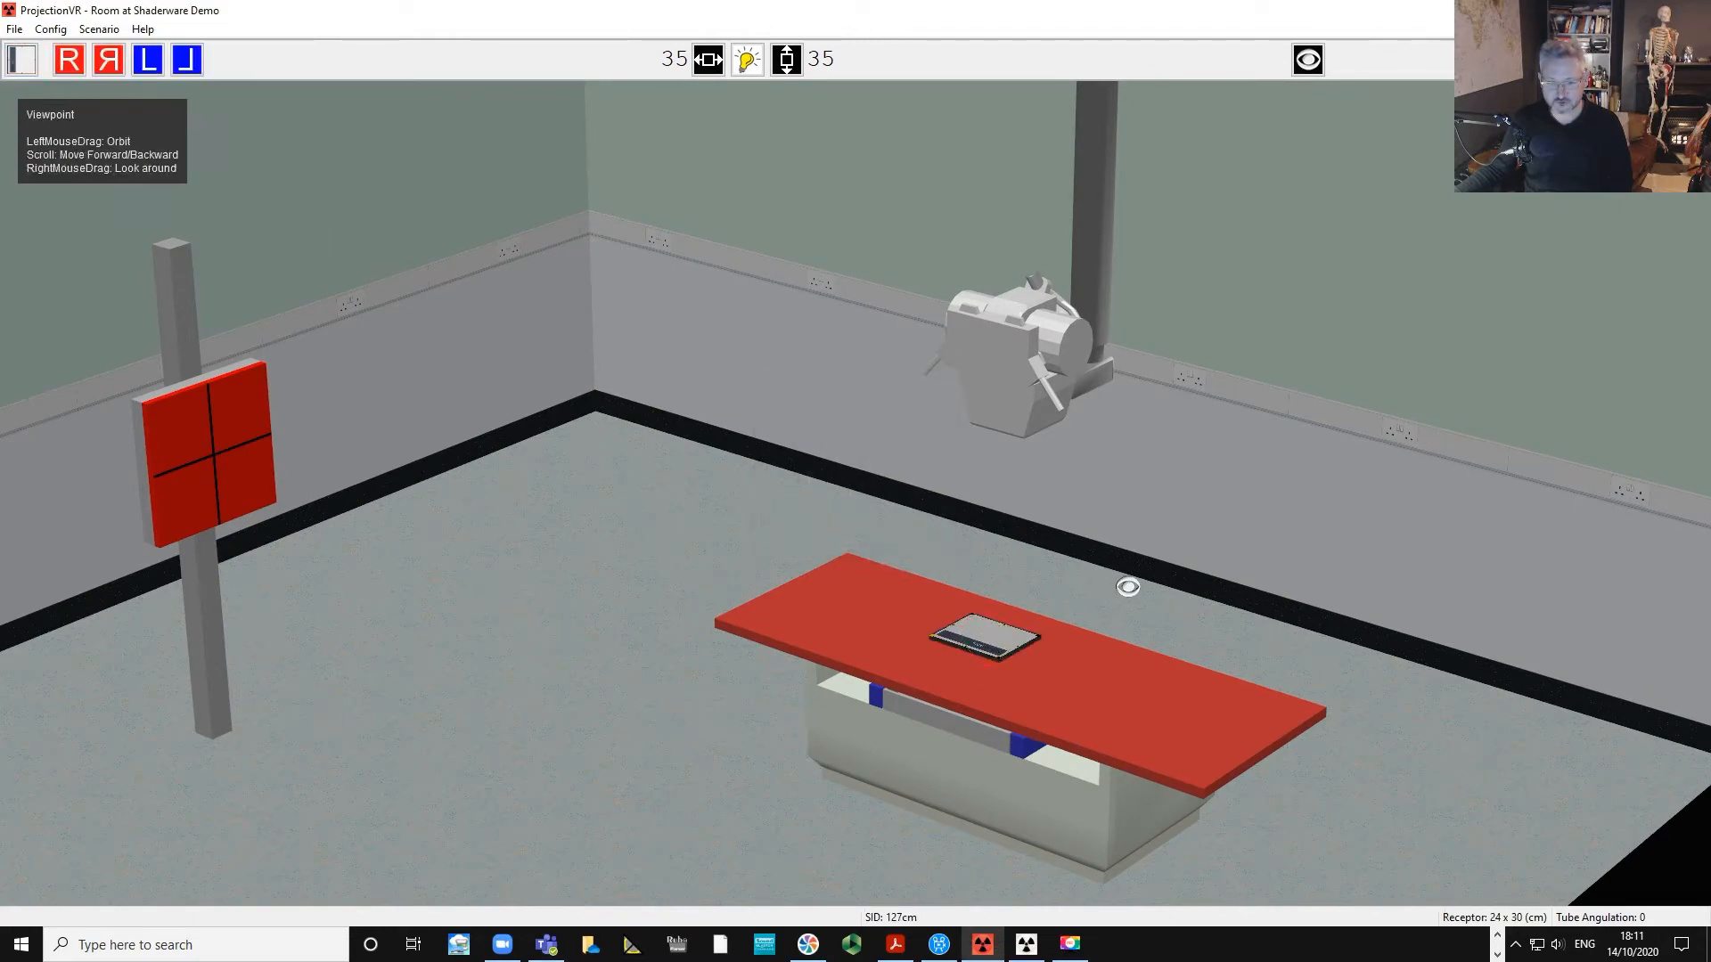
Shift the receptor slightly along the tabletop toward the table's centre.
scroll(1156, 572, "up", 3)
scroll(1157, 572, "down", 3)
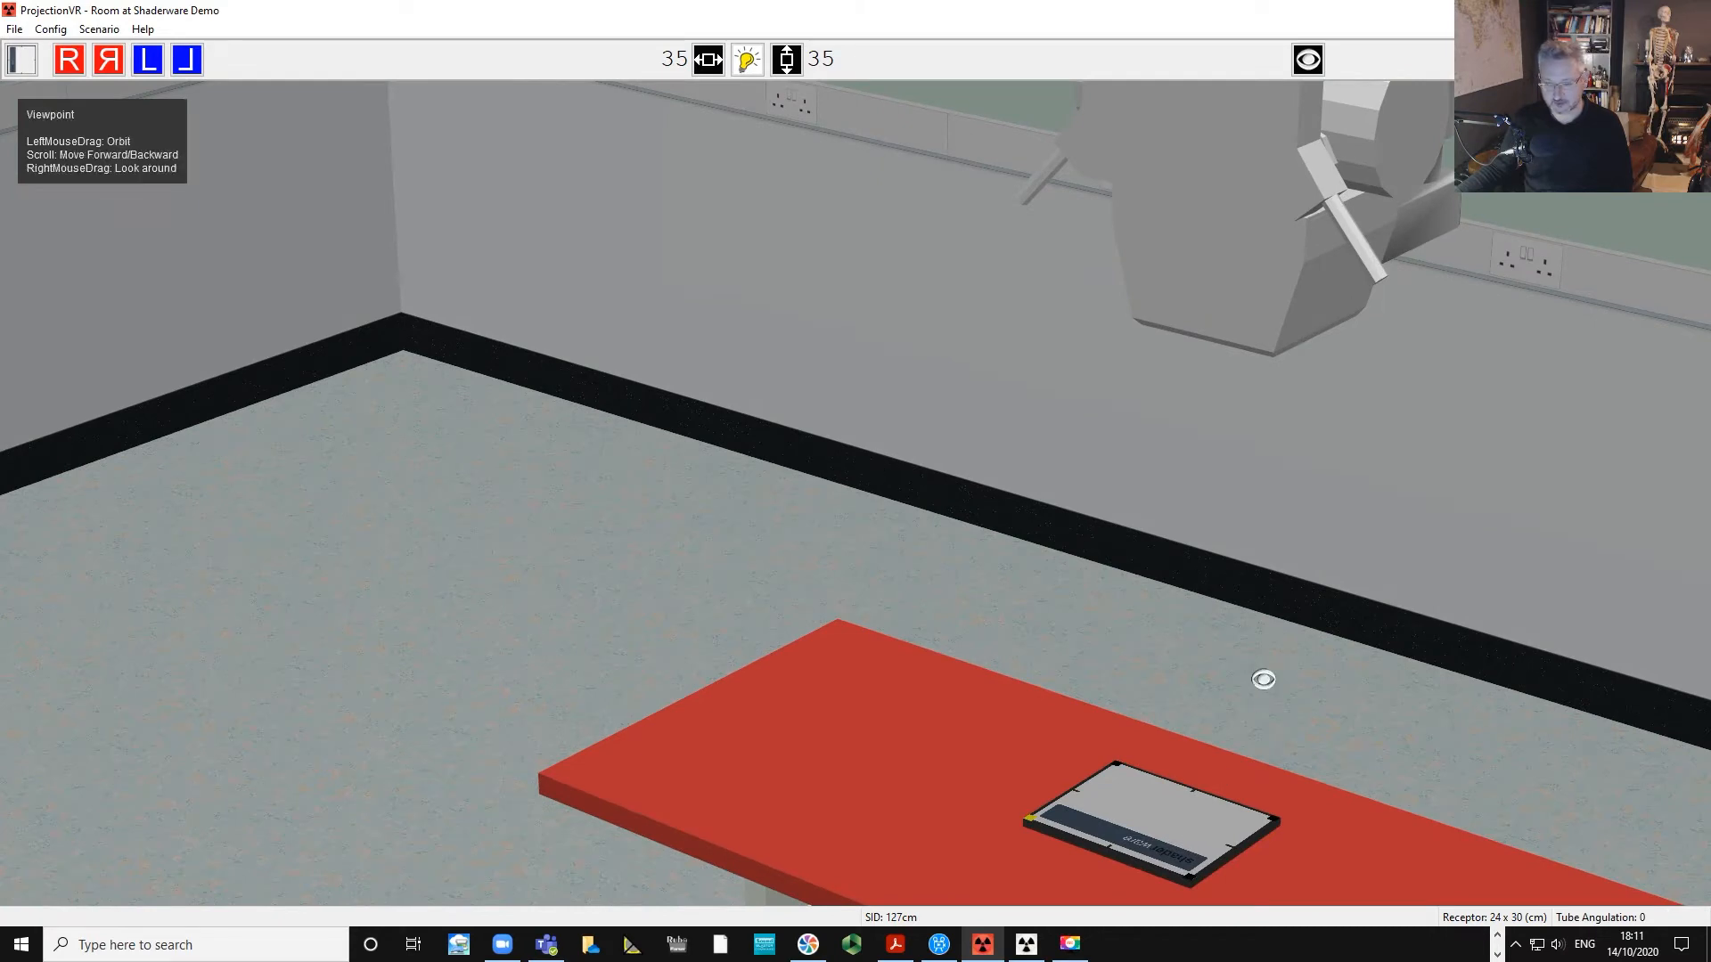
scroll(1264, 679, "down", 3)
left_click_drag(1263, 679, 1279, 603)
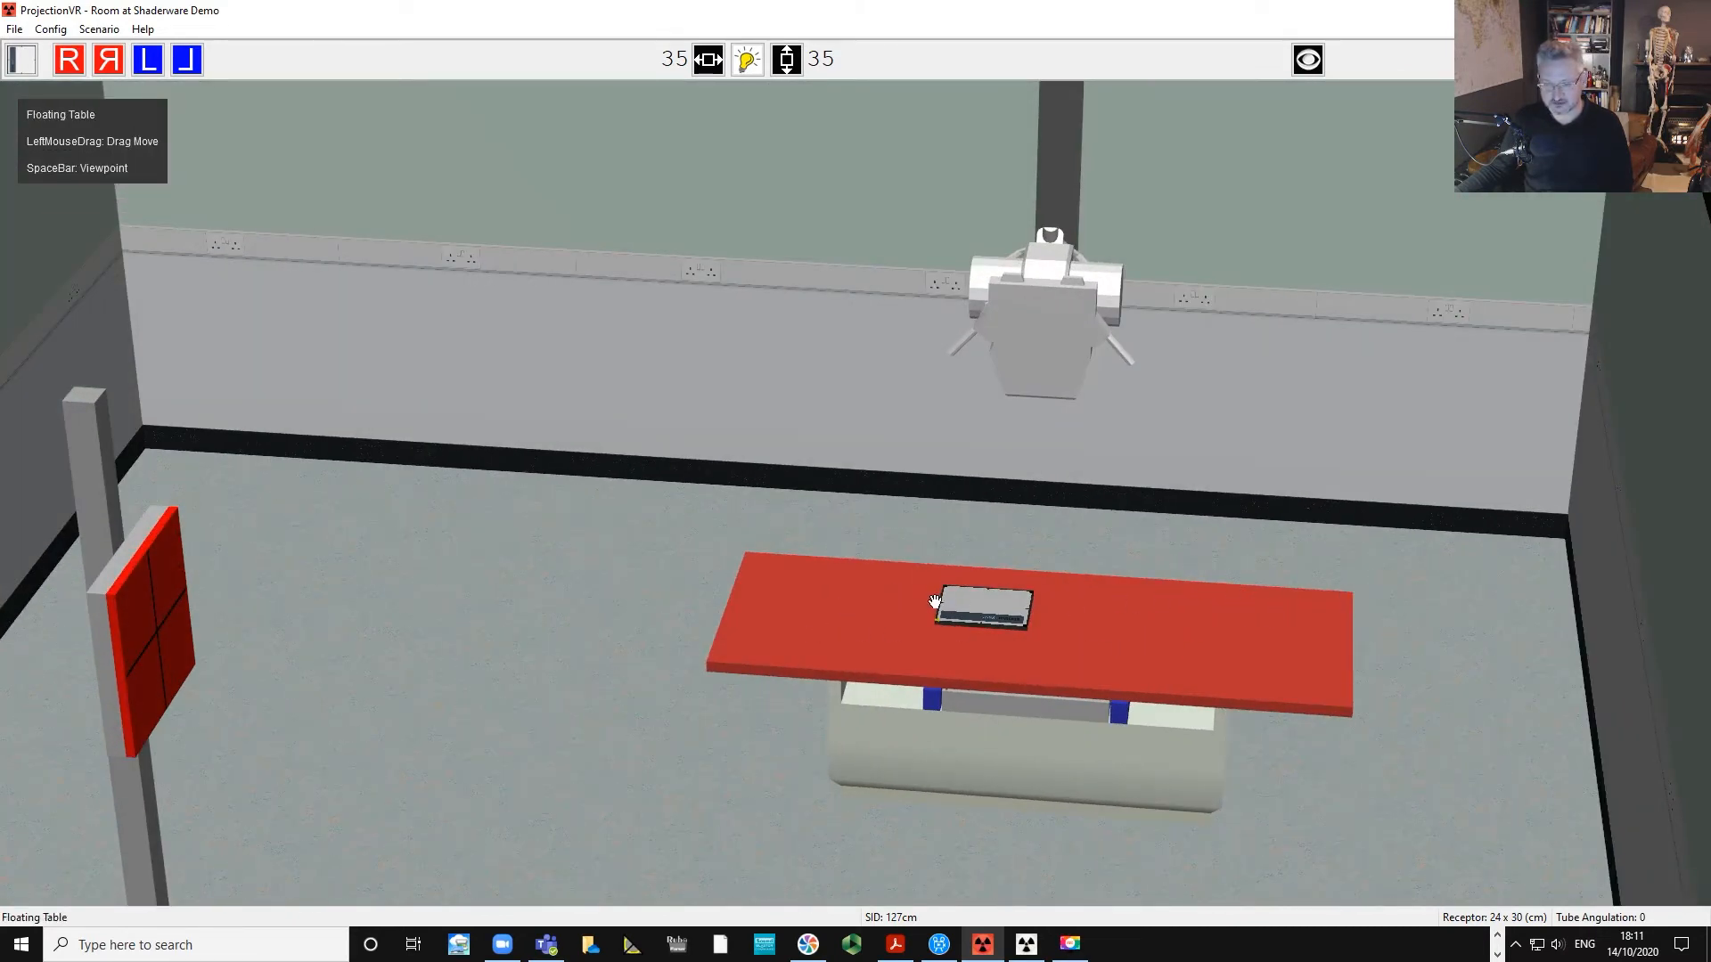
left_click_drag(982, 611, 1016, 624)
mouse_move(890, 479)
left_mouse_down()
mouse_move(997, 443)
mouse_move(840, 508)
mouse_move(883, 503)
left_mouse_up()
scroll(1038, 613, "down", 3)
scroll(1038, 613, "down", 3)
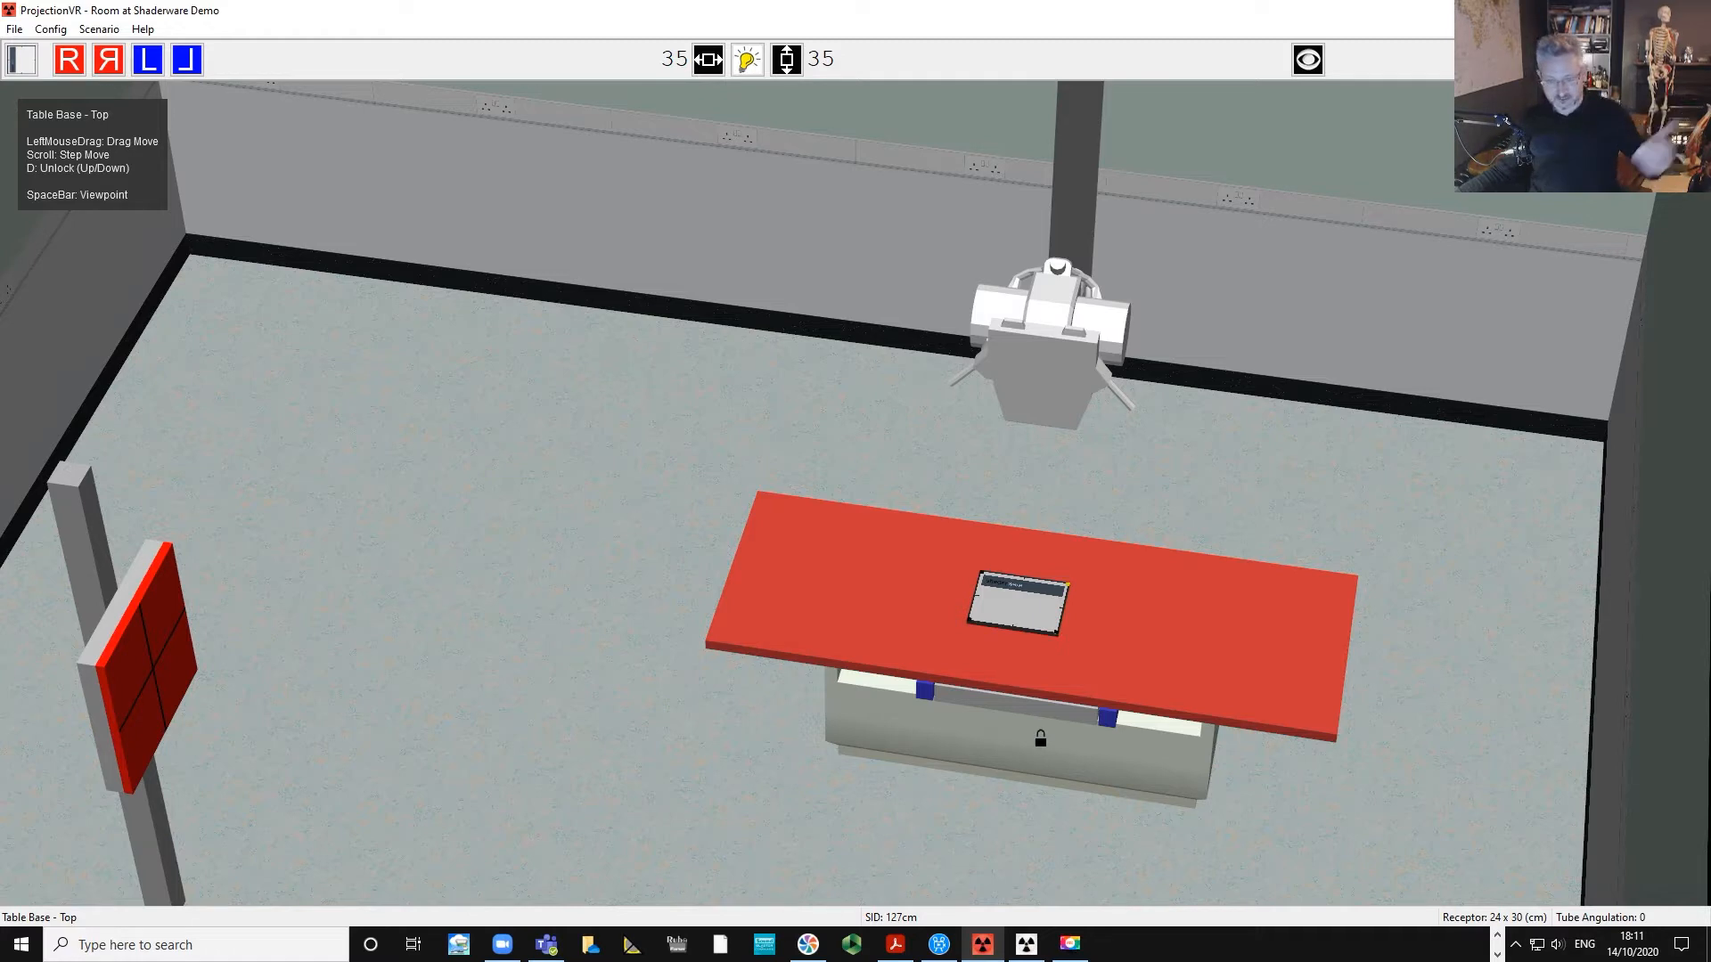
left_click_drag(1170, 488, 1135, 458)
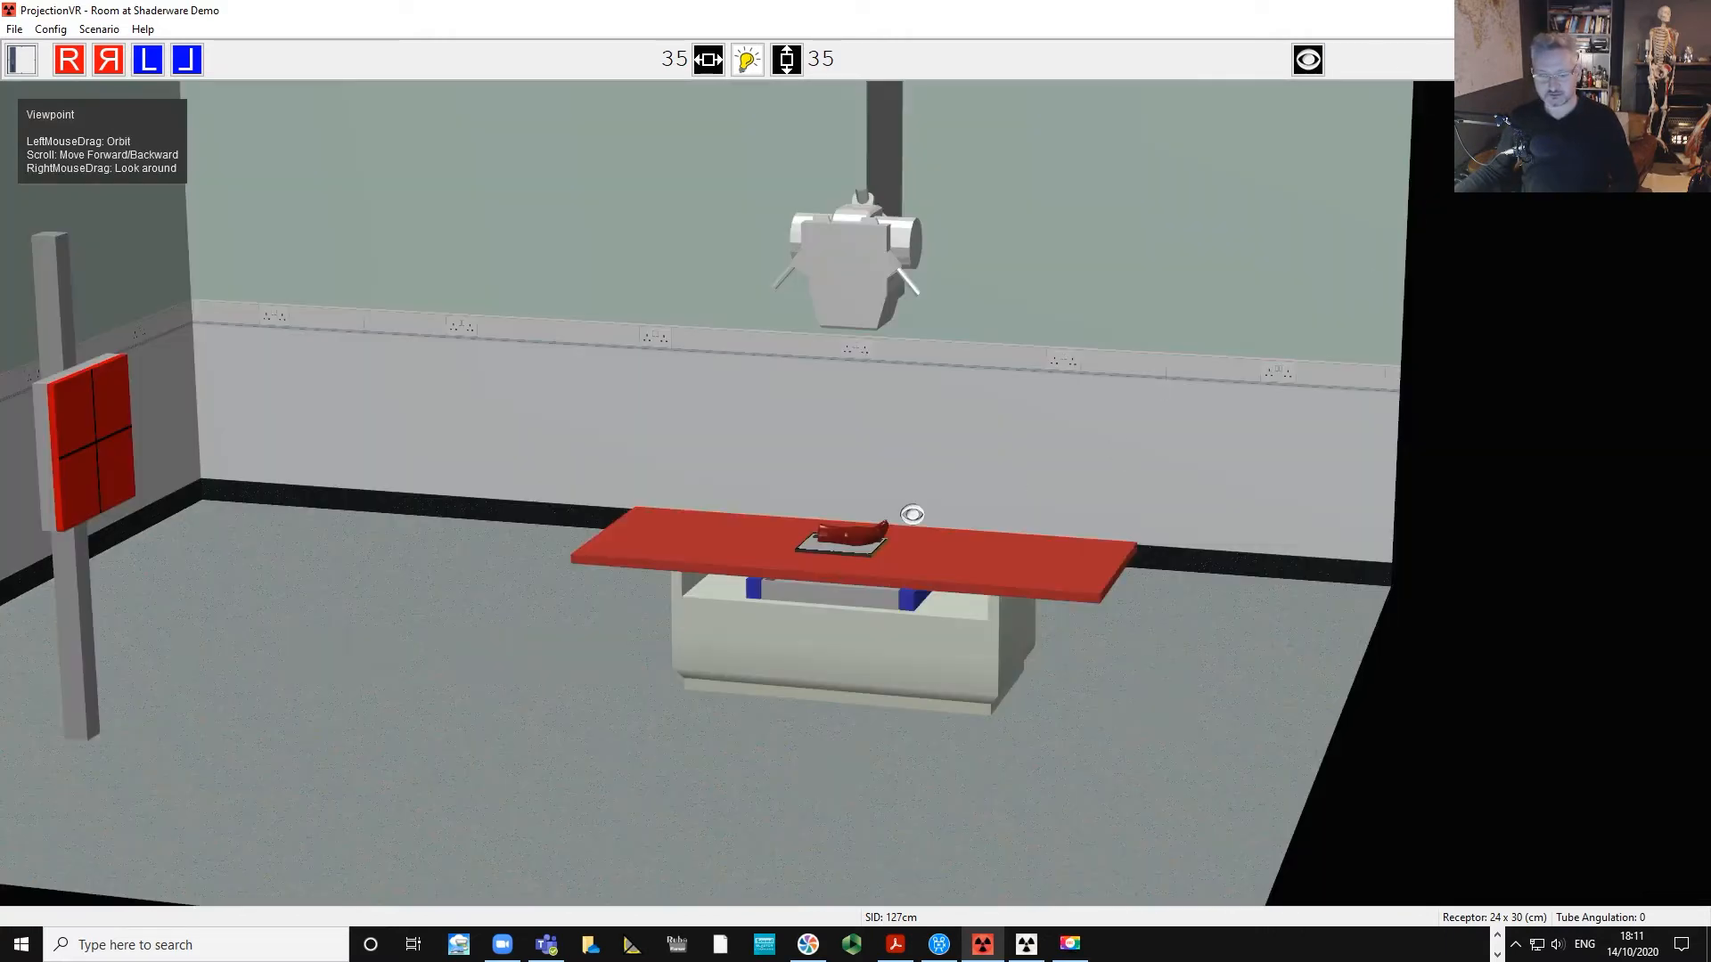
Lift the foot phantom up off the receptor.
scroll(913, 513, "up", 5)
scroll(1119, 413, "down", 5)
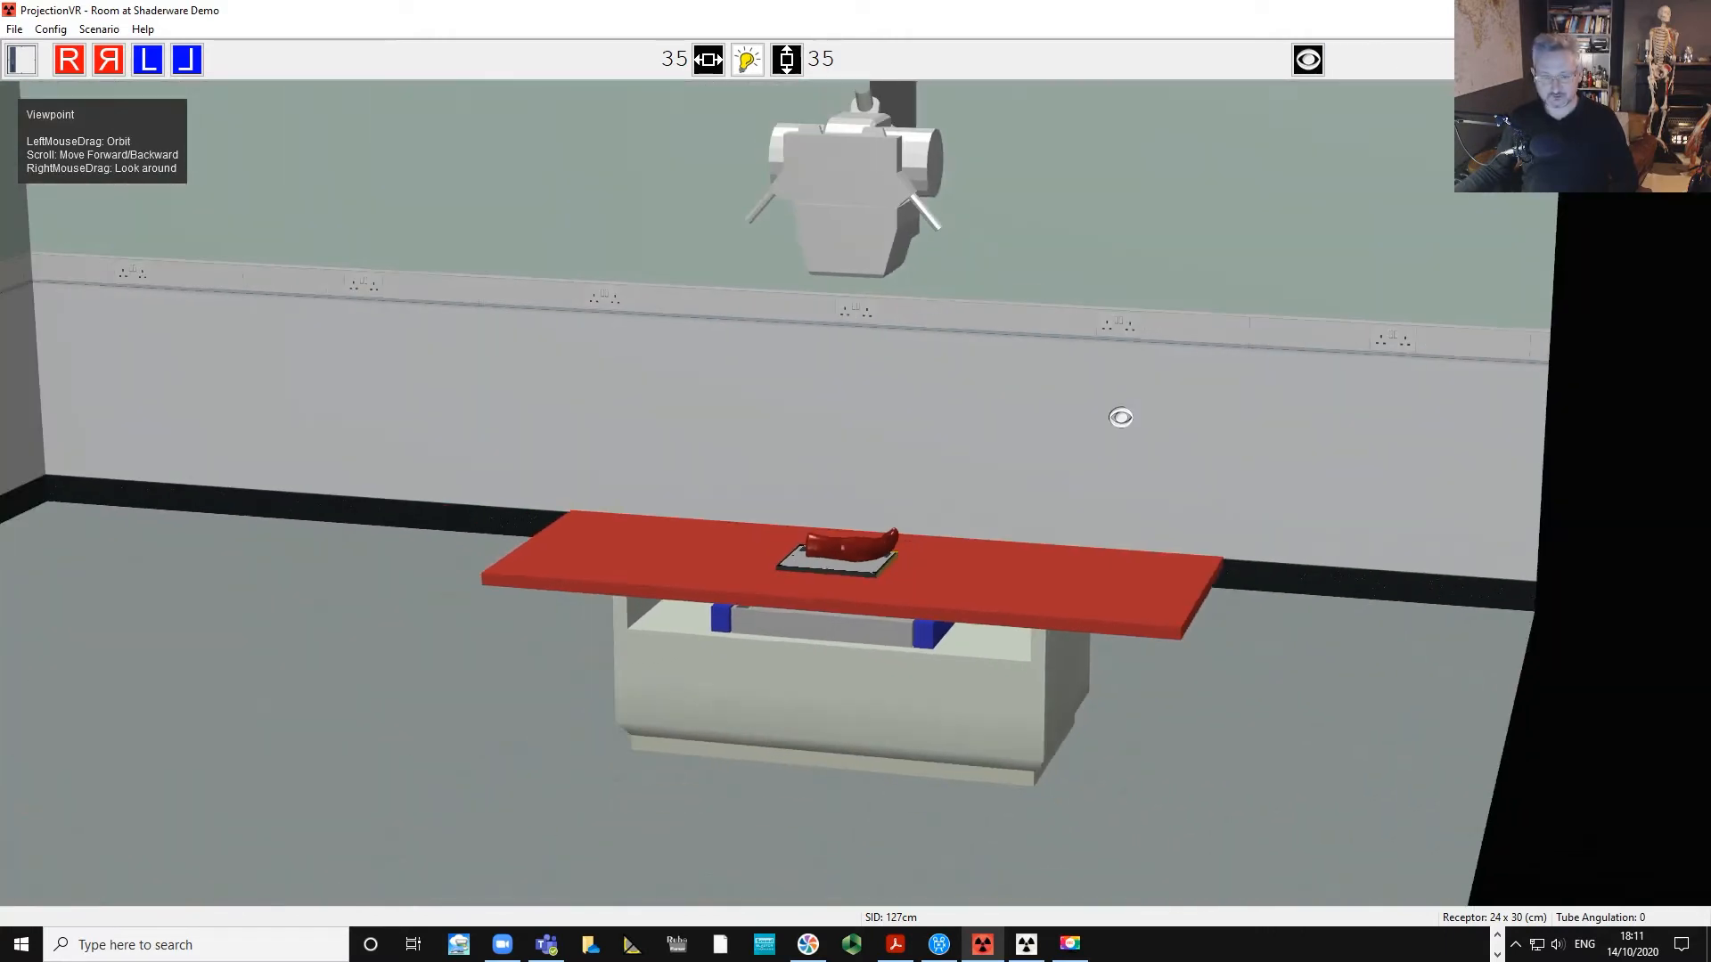
left_click_drag(1115, 412, 1052, 477)
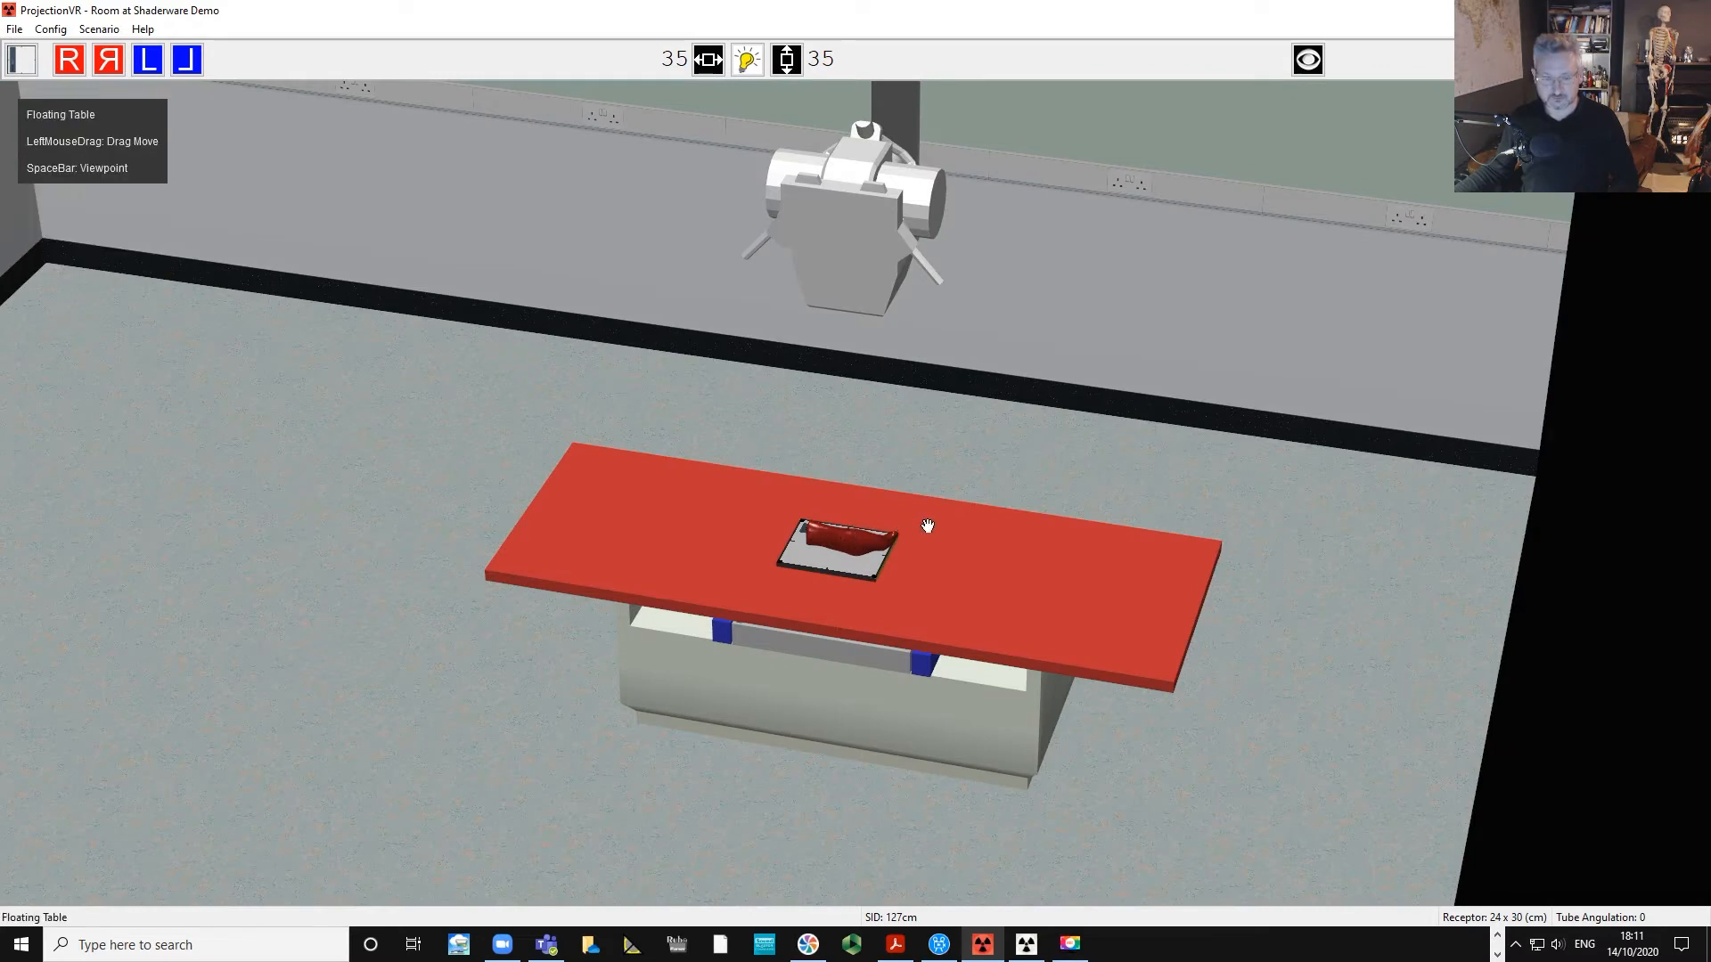
scroll(1007, 423, "up", 5)
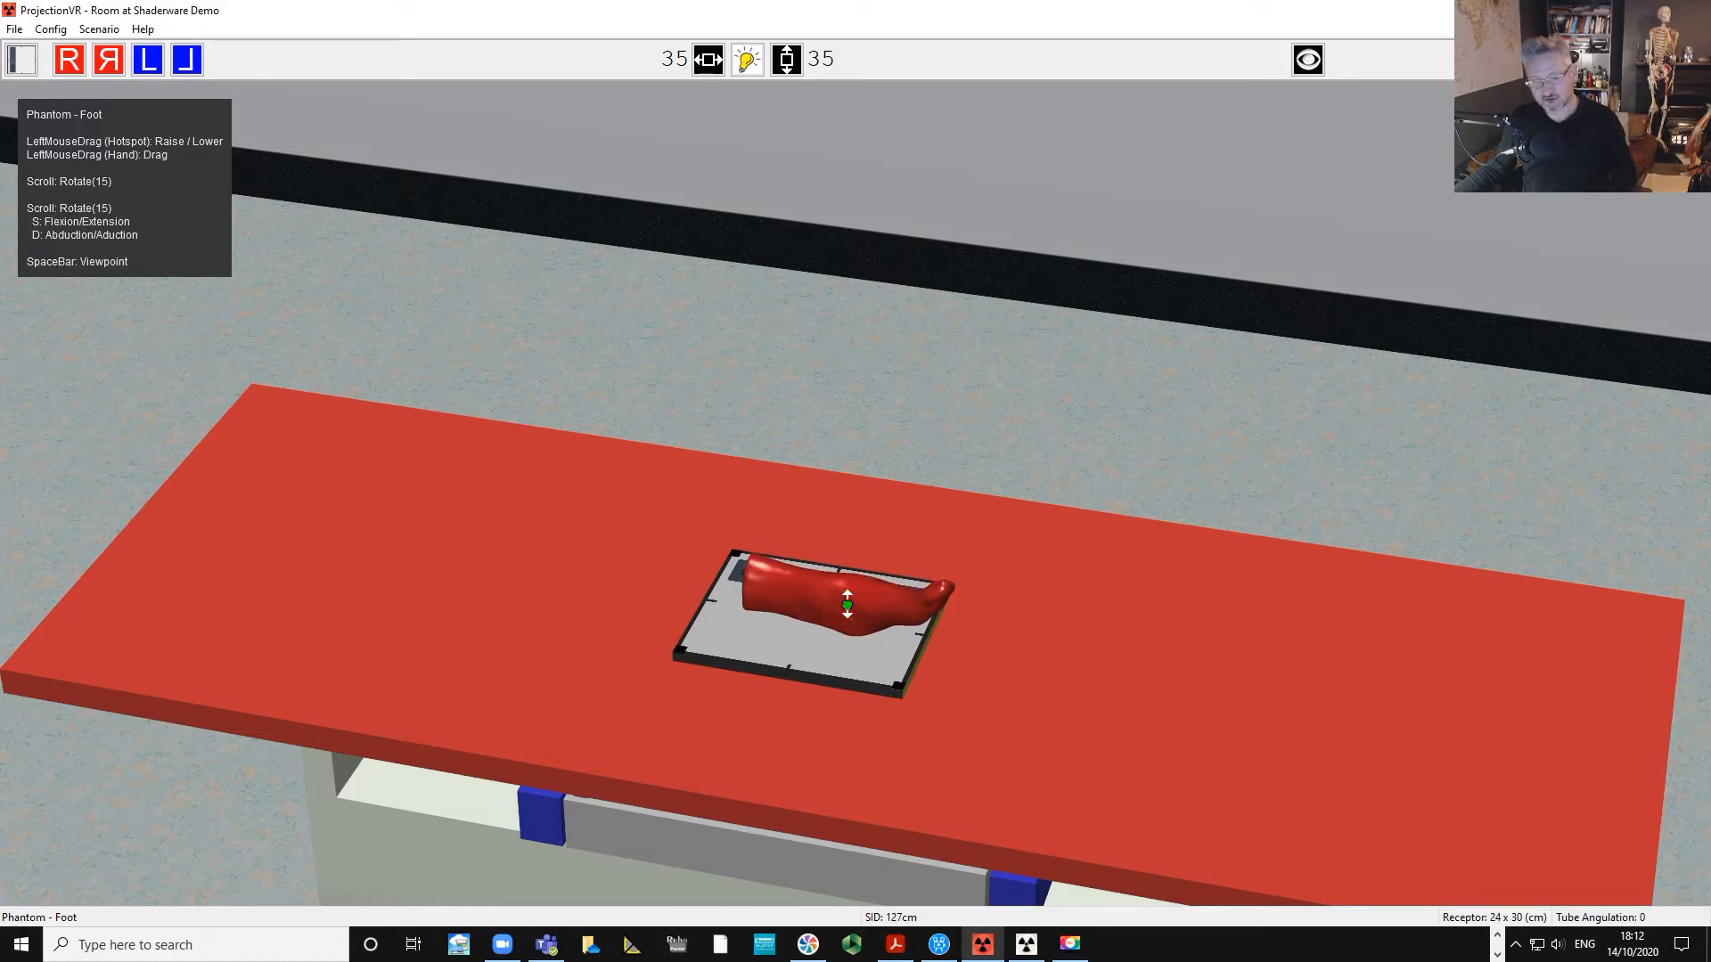
left_click_drag(847, 606, 850, 458)
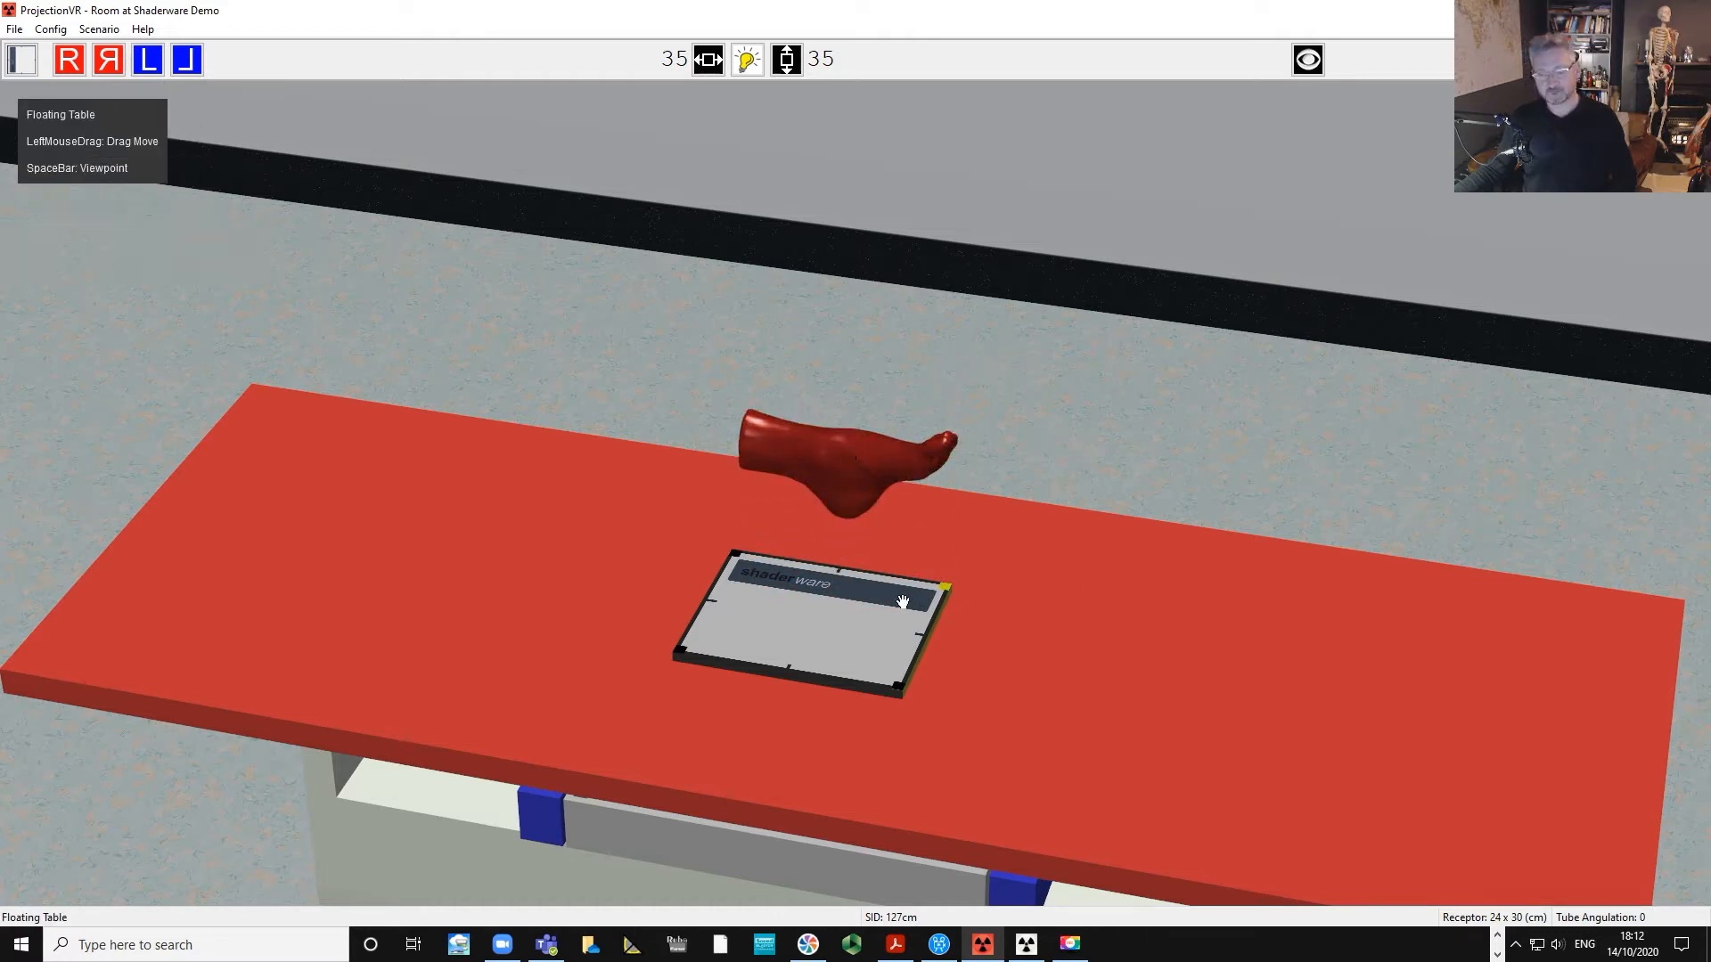
Raise the table base until the source-to-image distance is 100 cm.
mouse_move(1067, 370)
left_mouse_down()
mouse_move(1084, 402)
mouse_move(1073, 355)
mouse_move(1090, 376)
left_mouse_up()
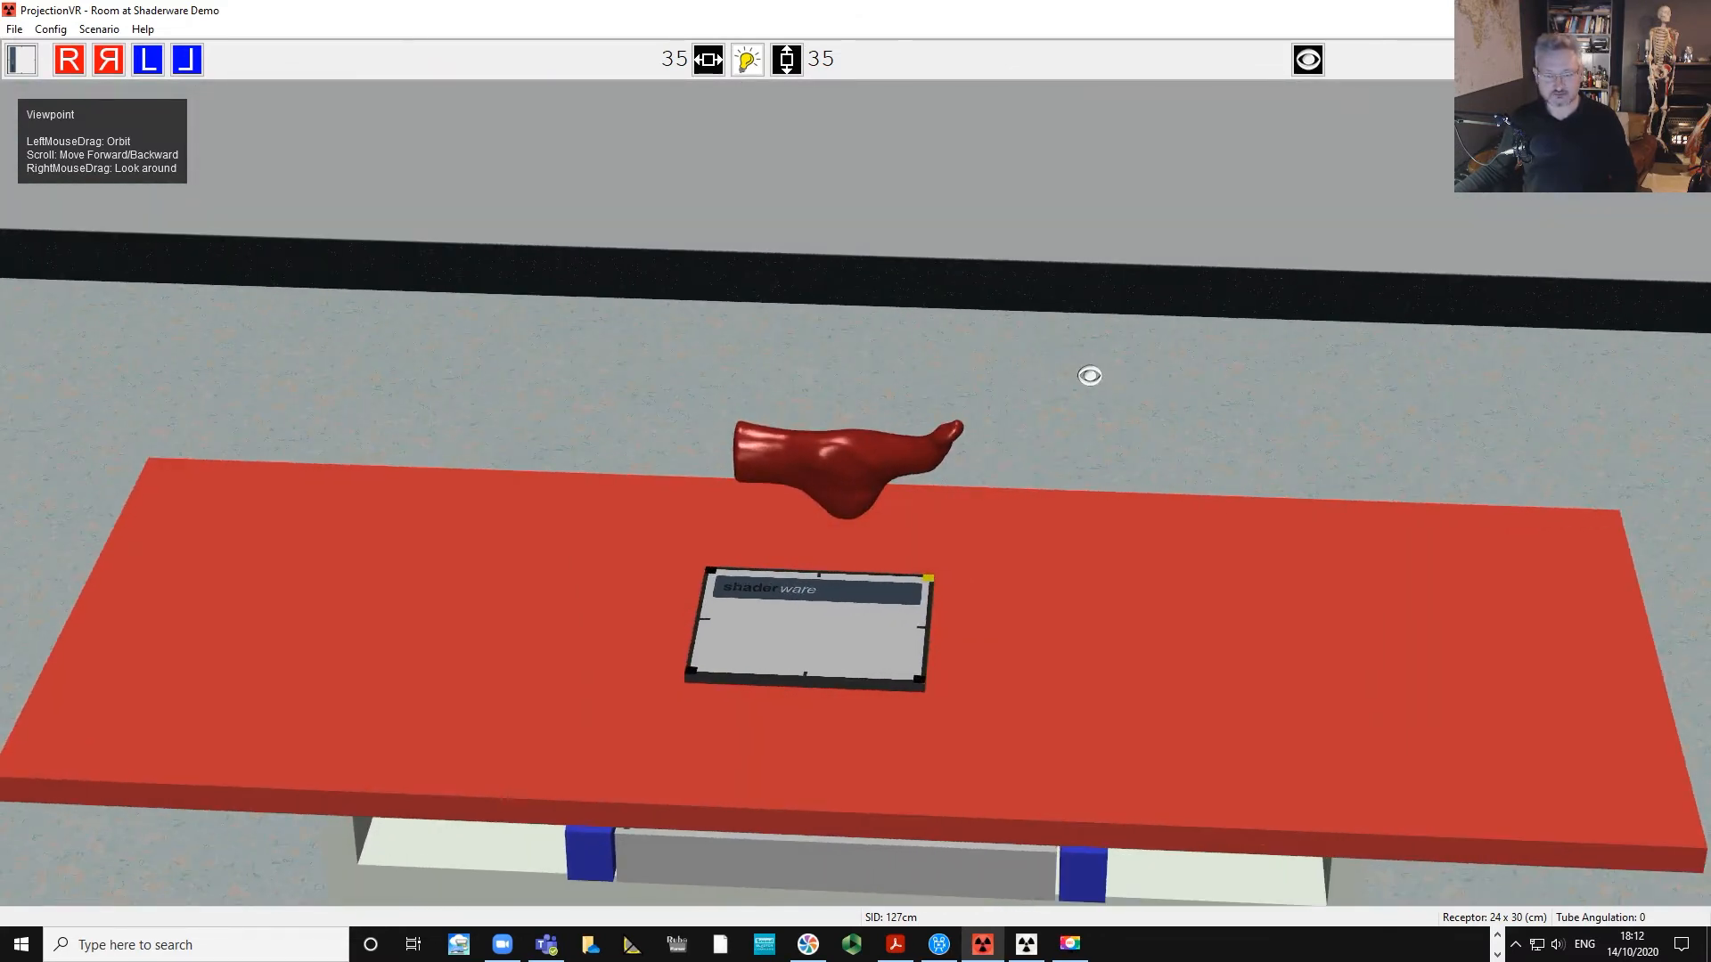
scroll(1090, 376, "down", 5)
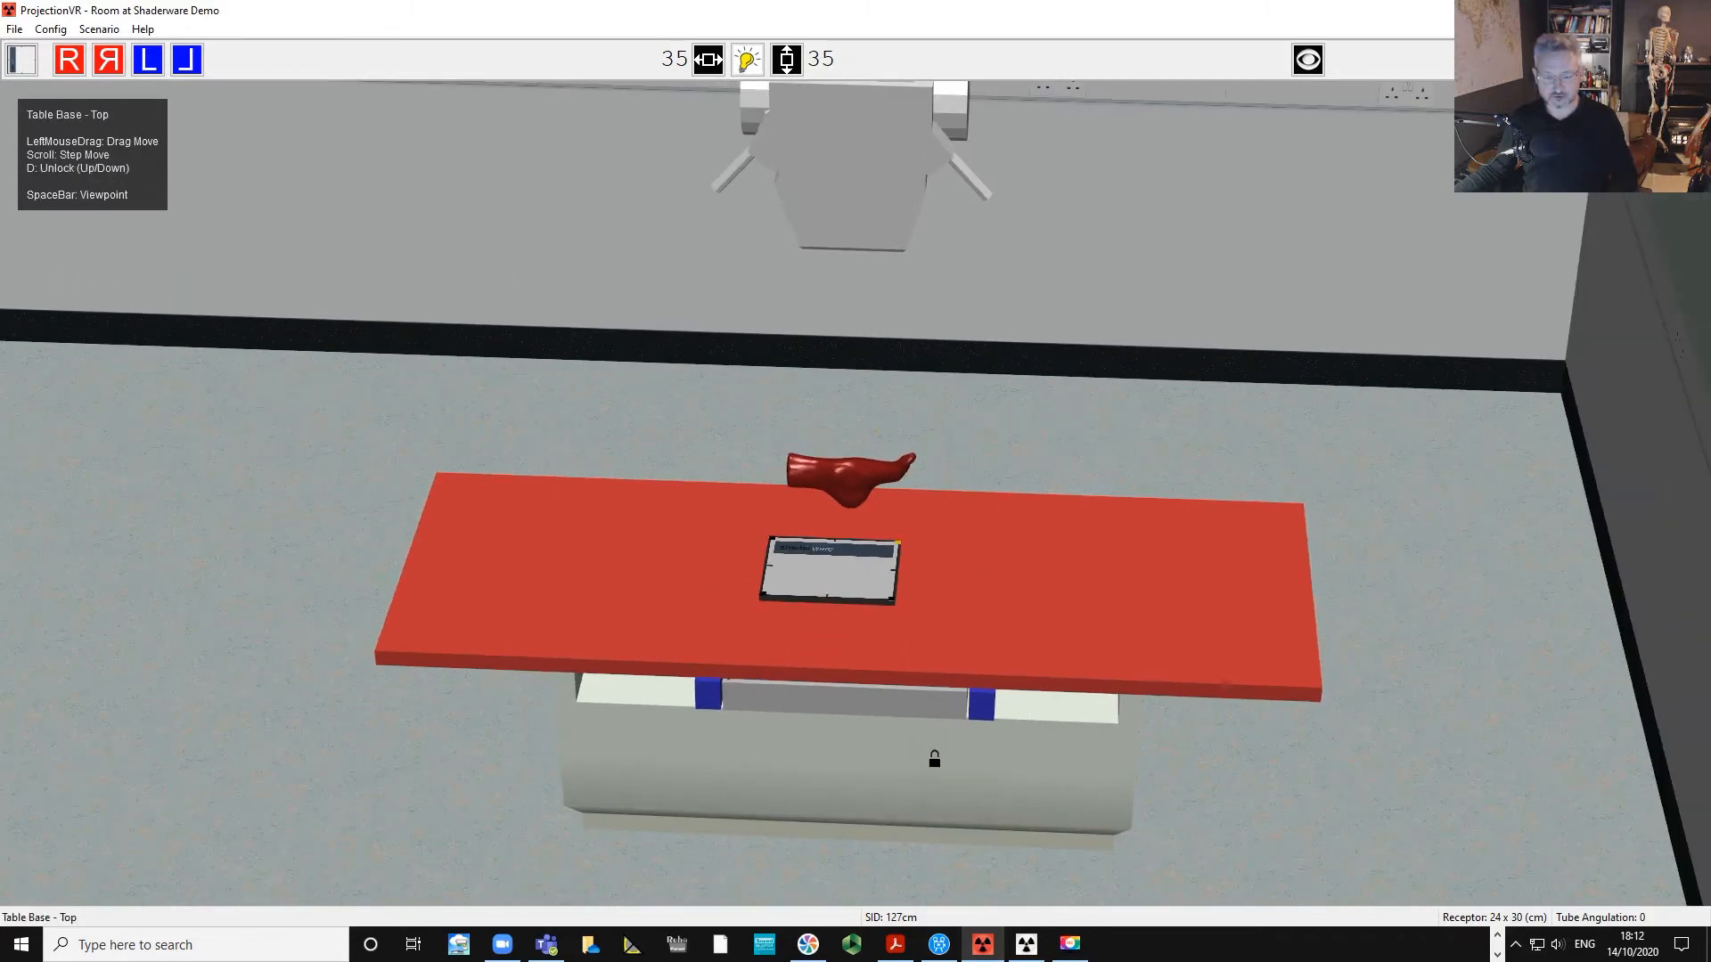
left_click_drag(934, 761, 929, 664)
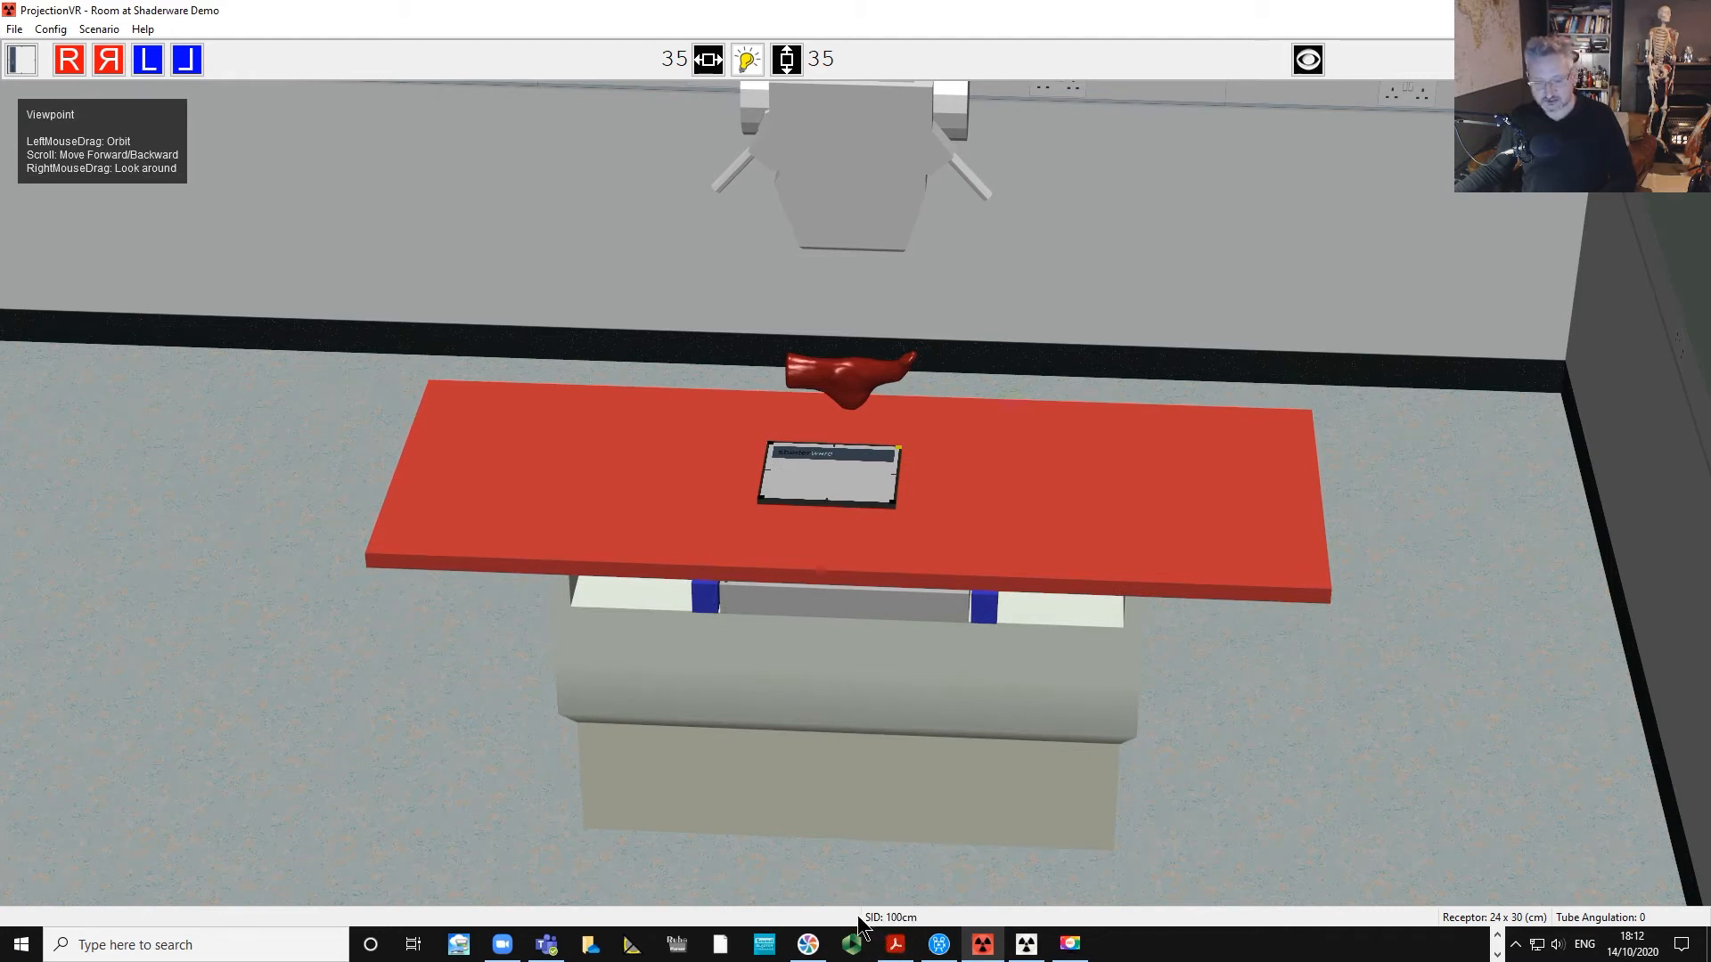
Drag the foot phantom over the centre of the receptor.
scroll(1010, 308, "up", 3)
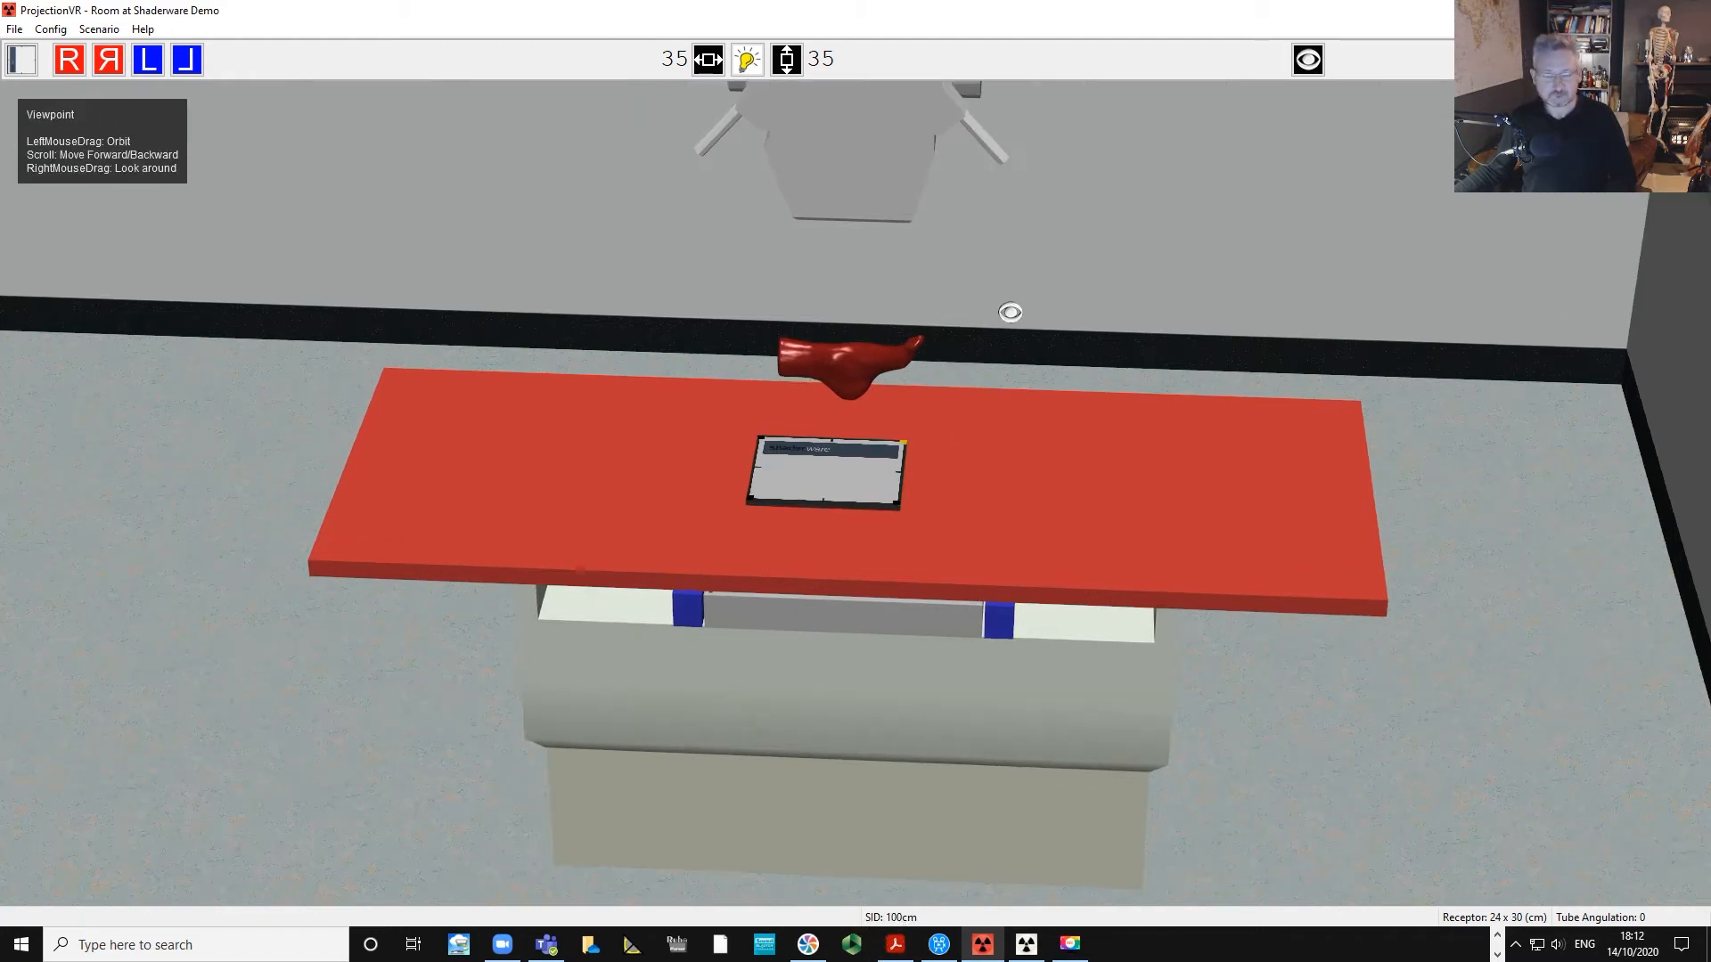
middle_click_drag(1054, 295, 1057, 406)
scroll(1058, 406, "up", 3)
left_click_drag(974, 464, 974, 553)
left_click_drag(1000, 440, 863, 446)
left_click_drag(728, 541, 747, 540)
left_click_drag(748, 422, 734, 560)
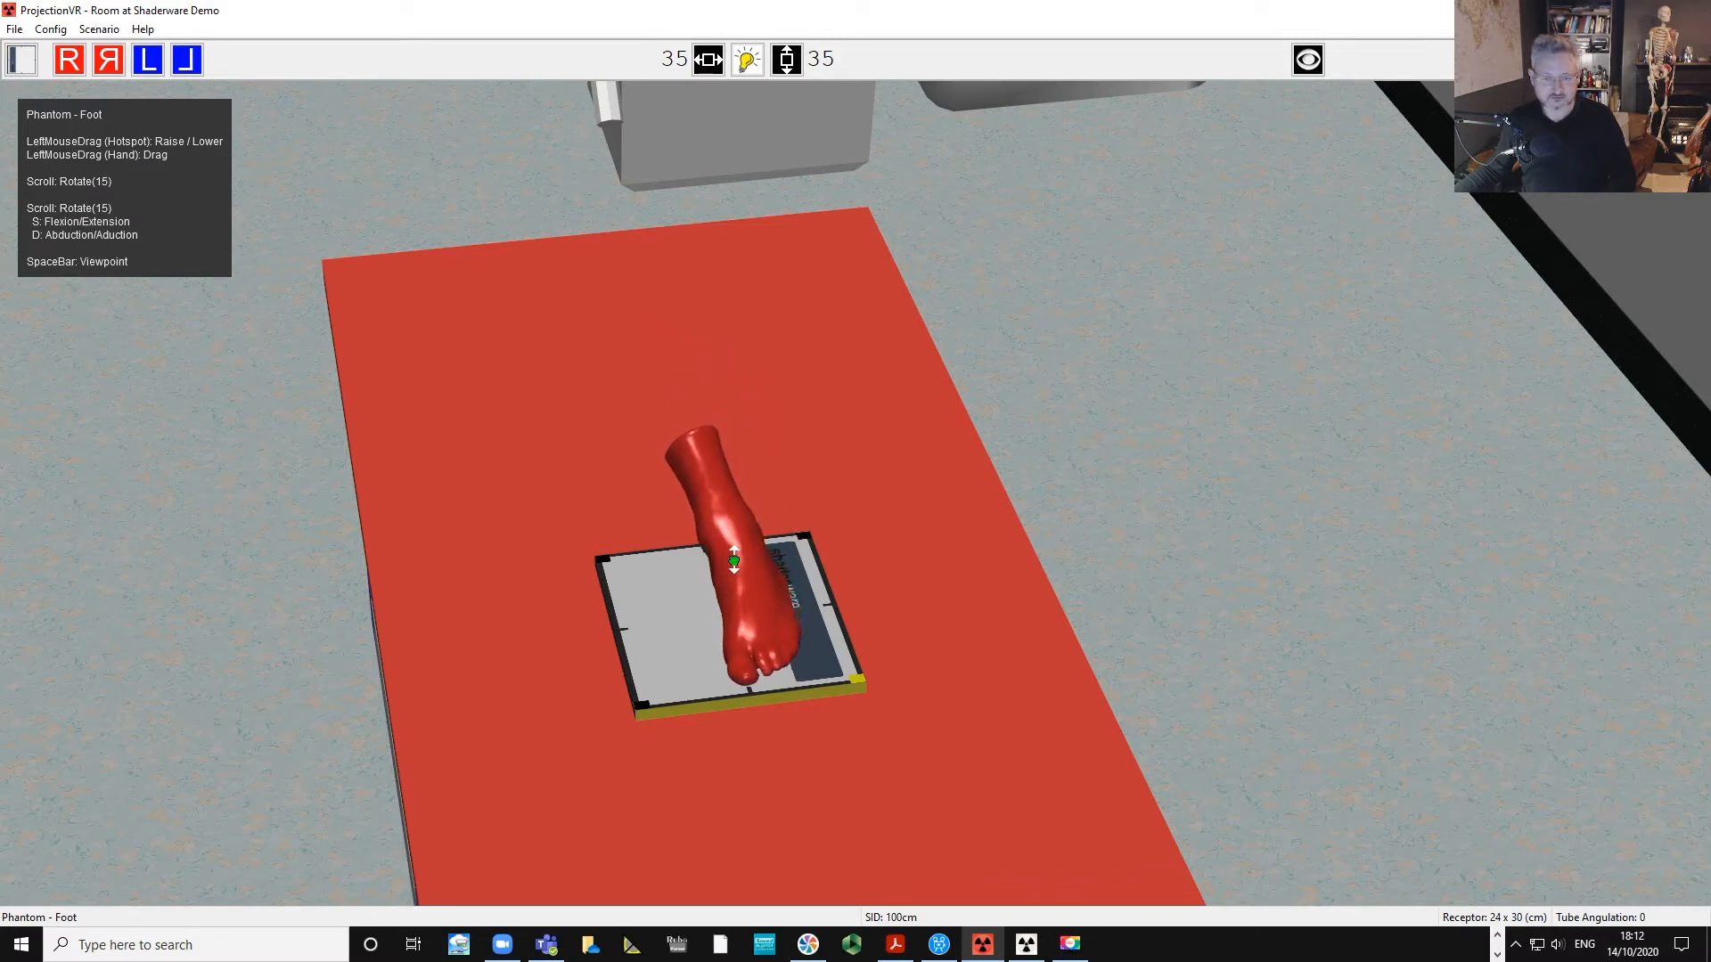
From a side viewpoint, shift the foot phantom along the receptor and lower it onto the receptor.
key("space")
left_click_drag(1107, 524, 1233, 473)
left_click_drag(939, 737, 996, 737)
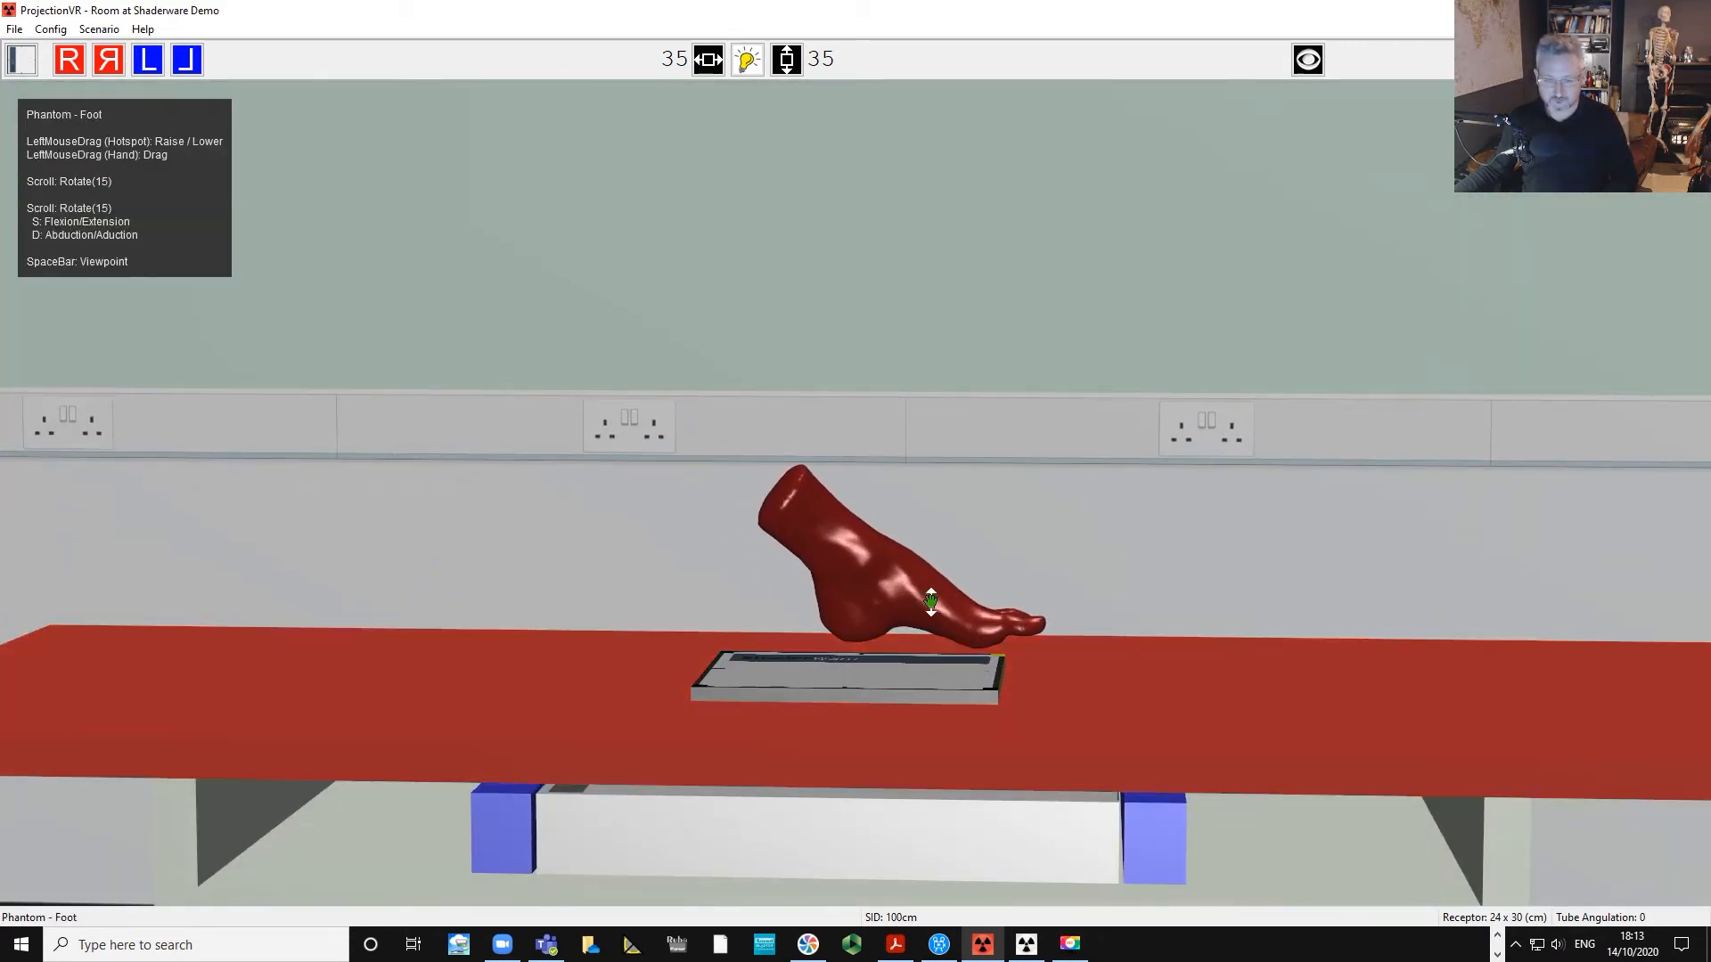
left_click_drag(887, 683, 972, 688)
left_click_drag(910, 596, 913, 618)
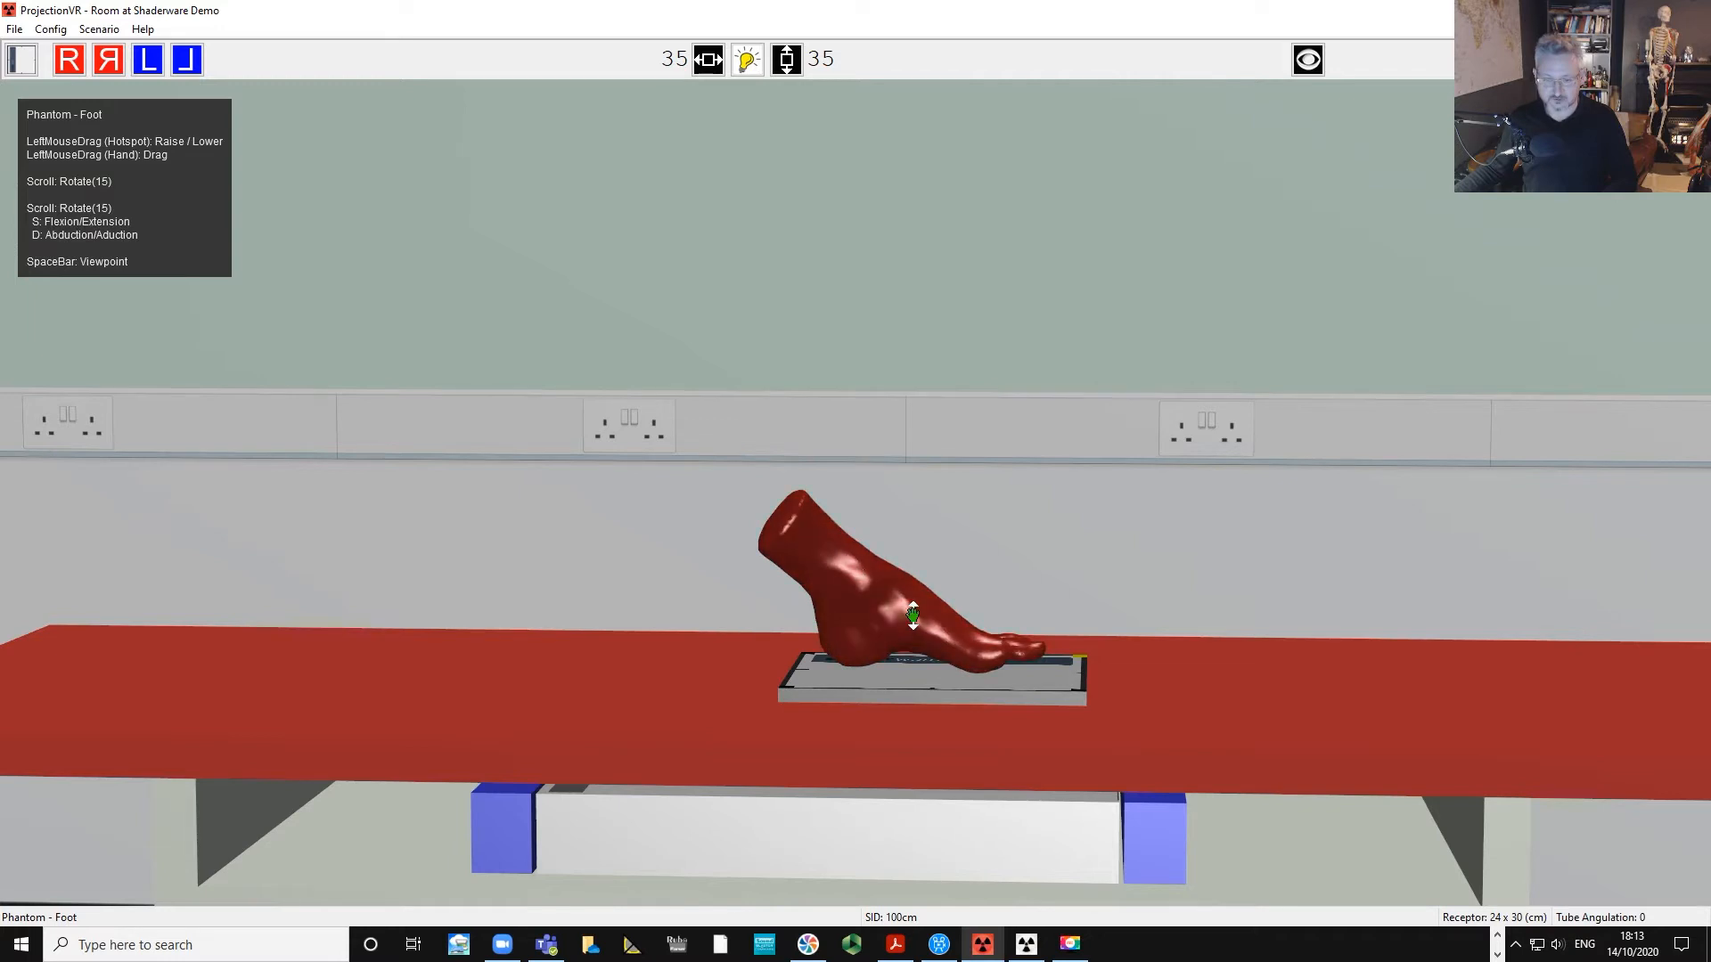
Inspect the foot phantom's position on the receptor from several viewpoints.
key("space")
left_click_drag(936, 505, 1102, 500)
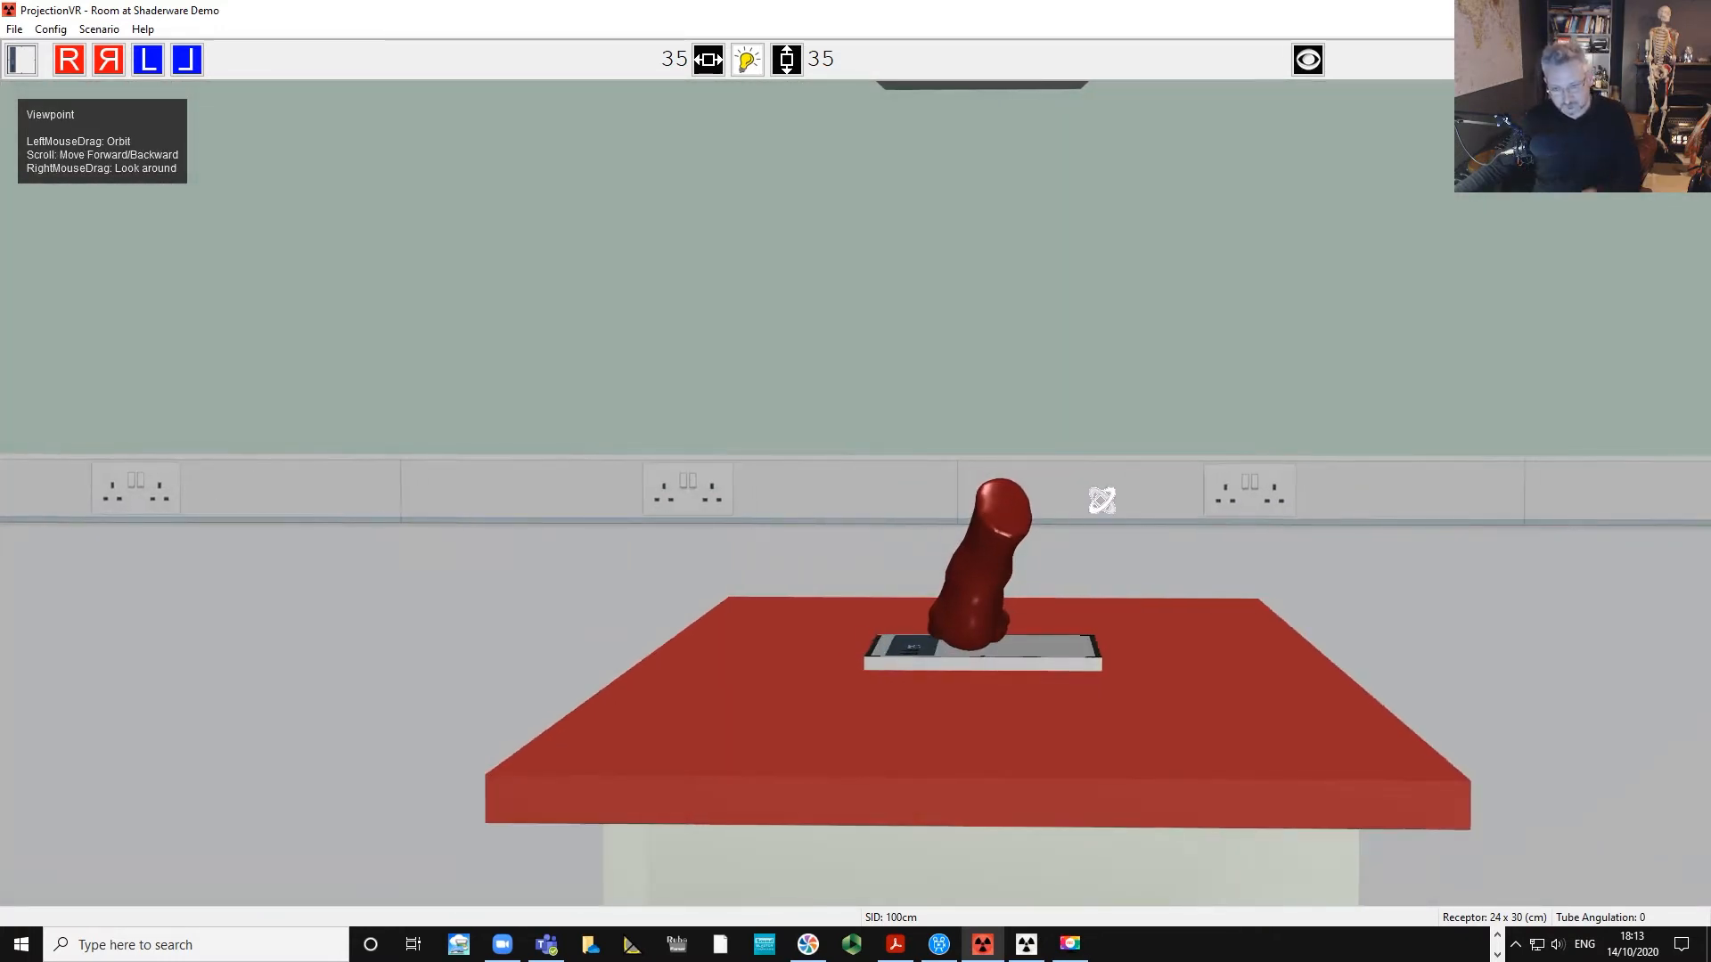
key("space")
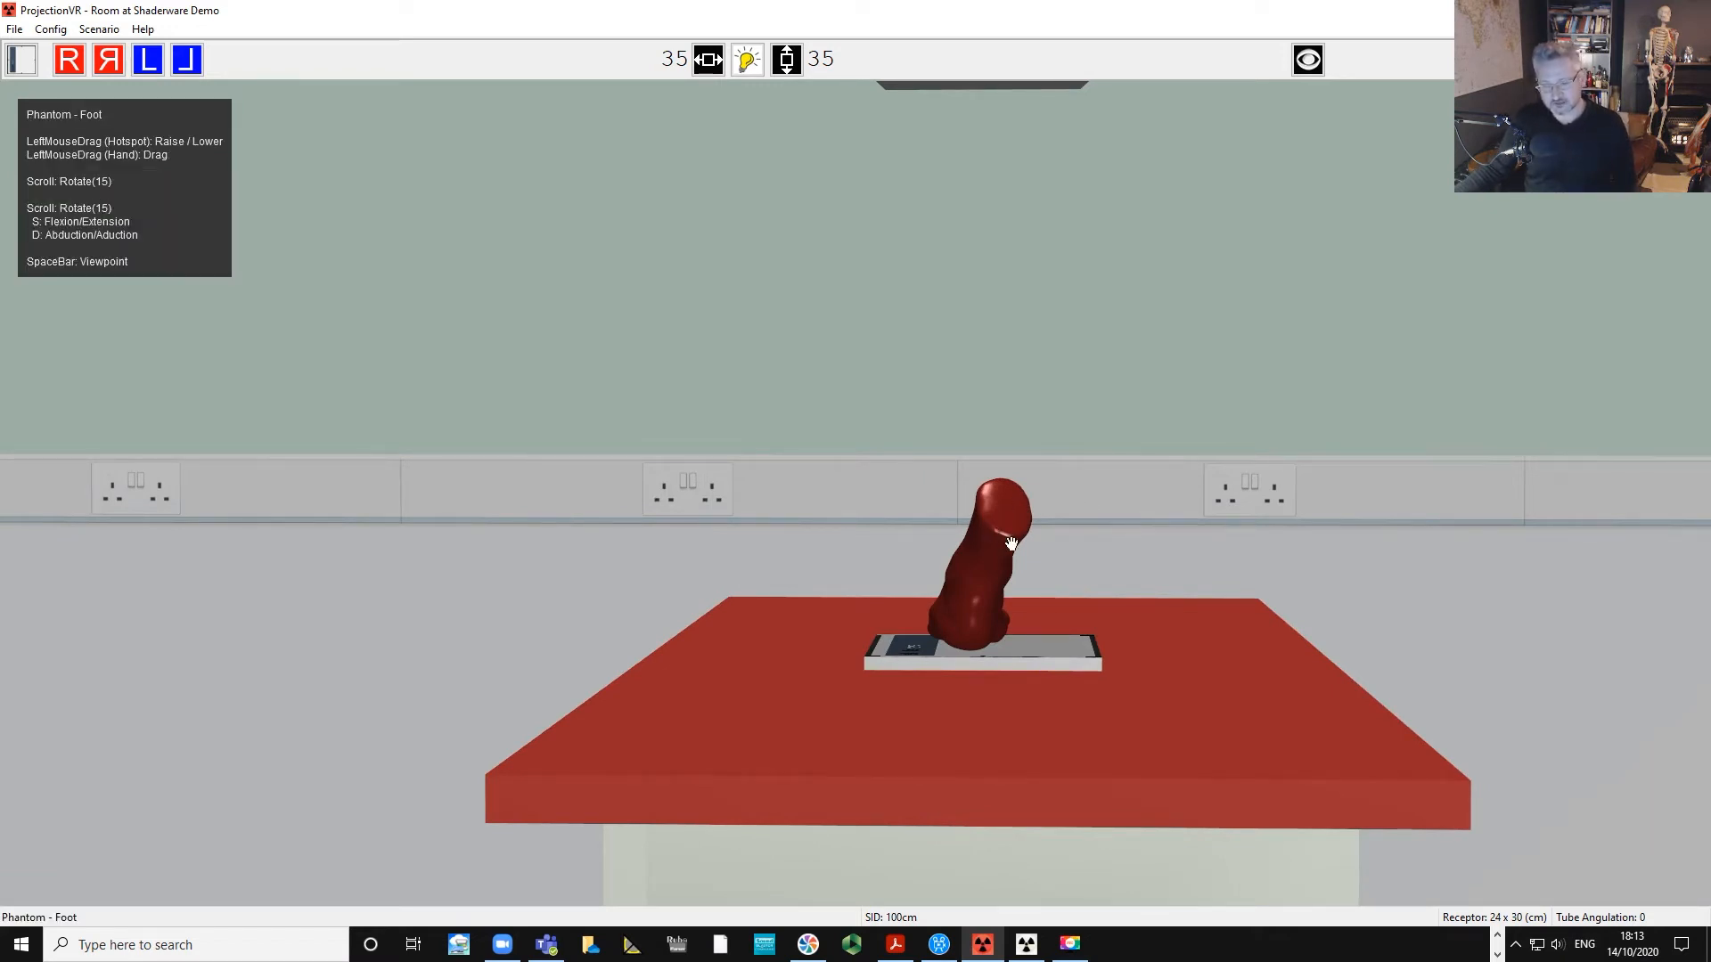
mouse_move(1012, 543)
left_mouse_down()
mouse_move(998, 559)
mouse_move(1002, 546)
left_mouse_up()
key("space")
left_click_drag(943, 447, 1159, 443)
key("space")
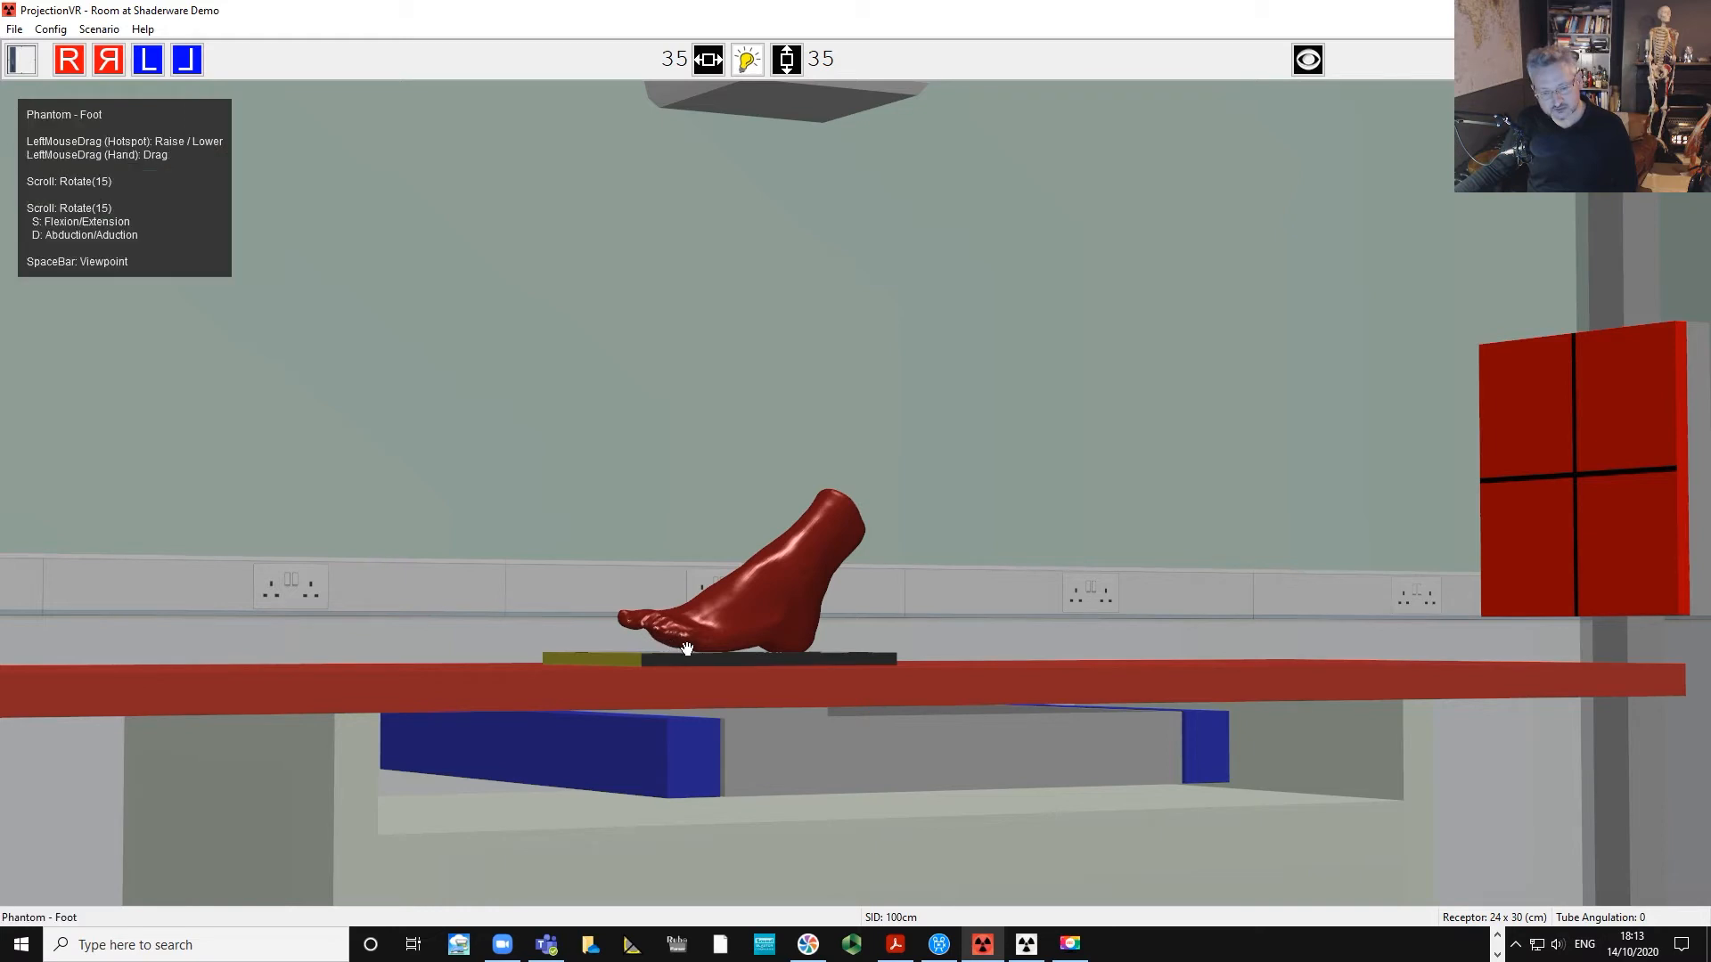
Slide the foot phantom along the receptor toward its centre.
left_click_drag(600, 485, 703, 485)
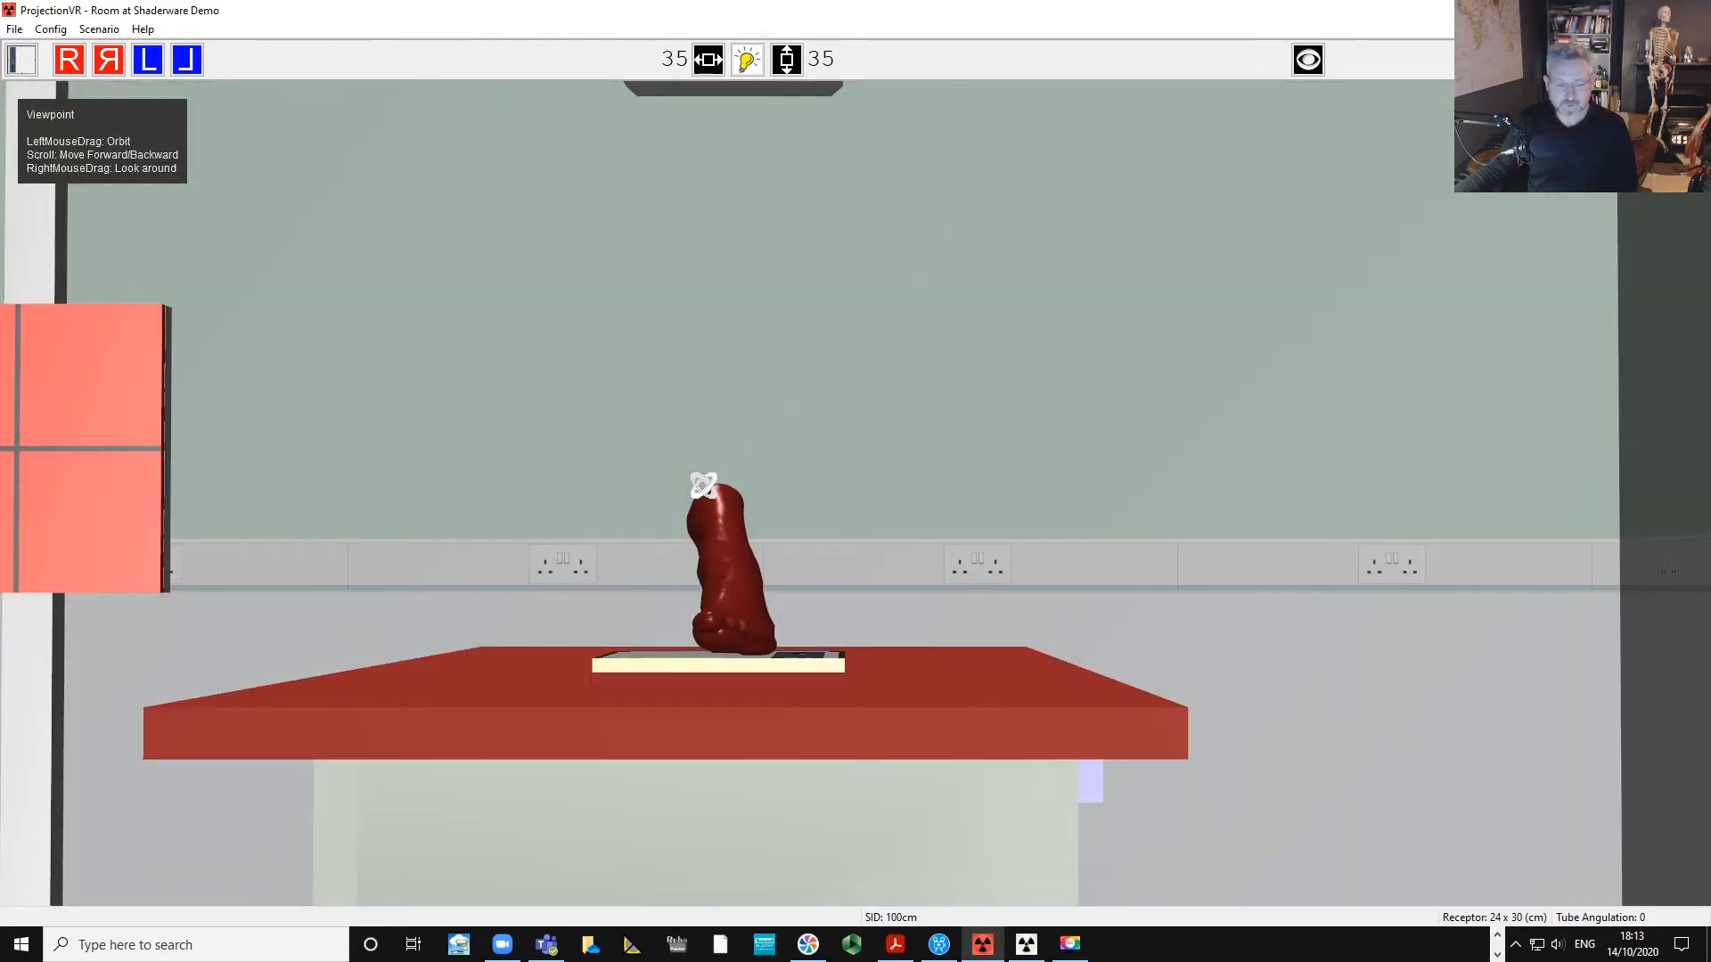
scroll(726, 593, "down", 2)
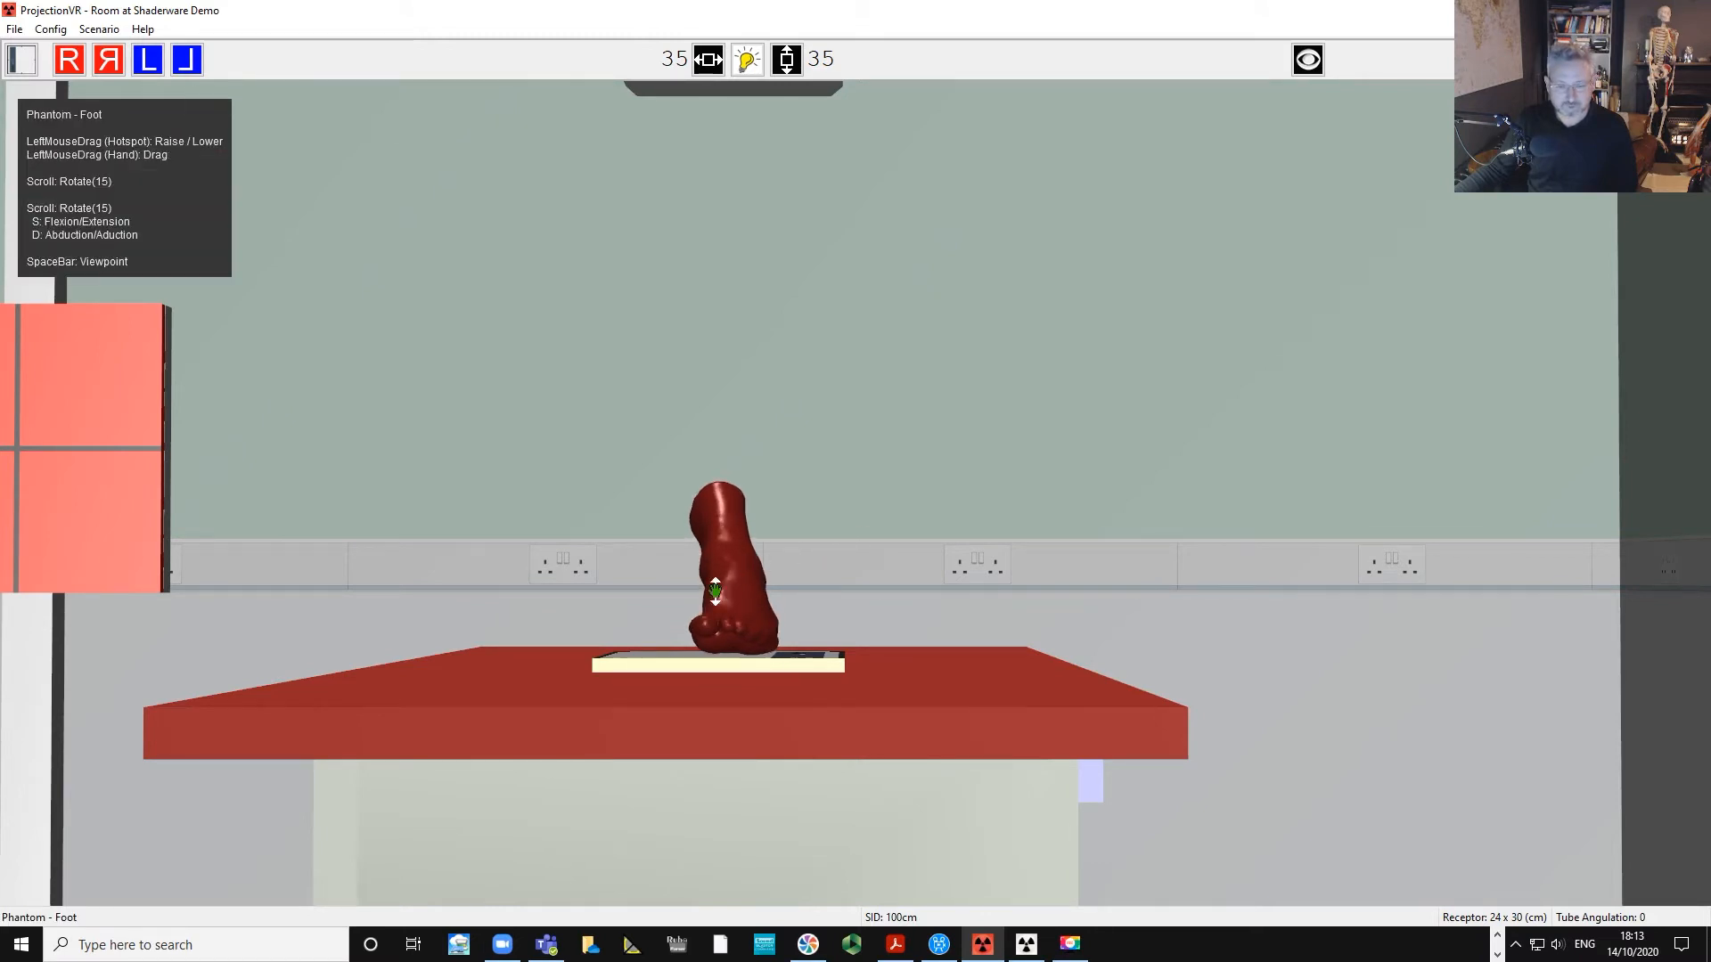
left_click_drag(832, 515, 990, 591)
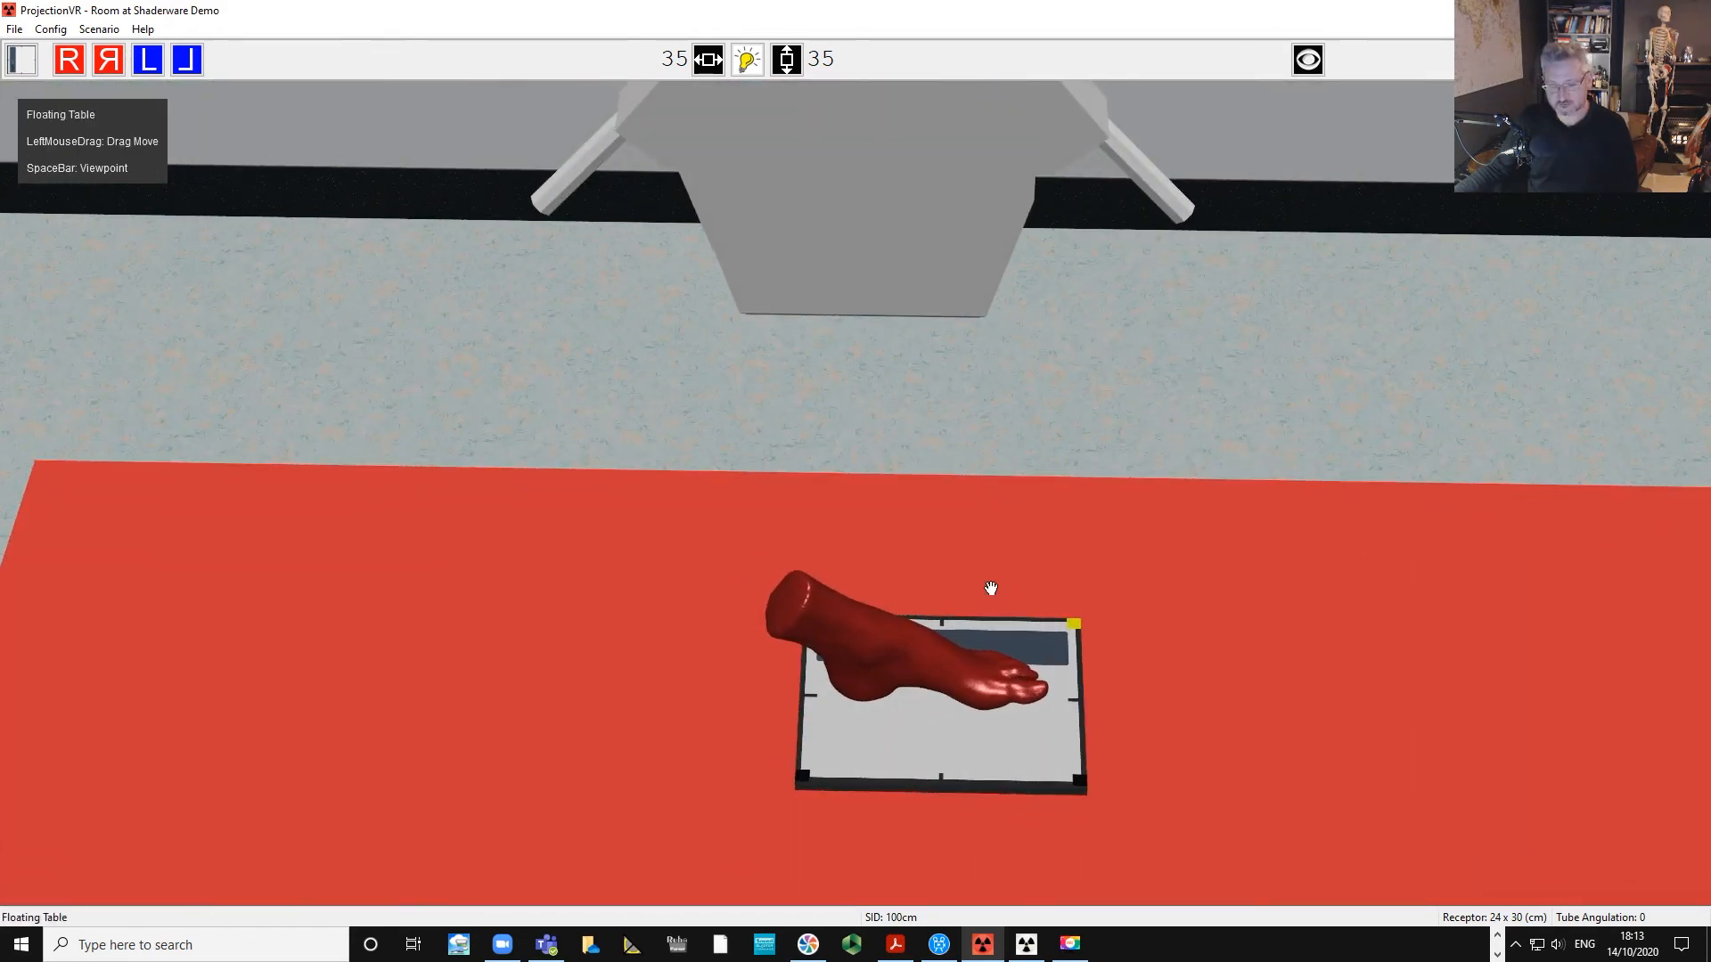
Turn on the collimation light over the table.
right_click_drag(1040, 439, 945, 433)
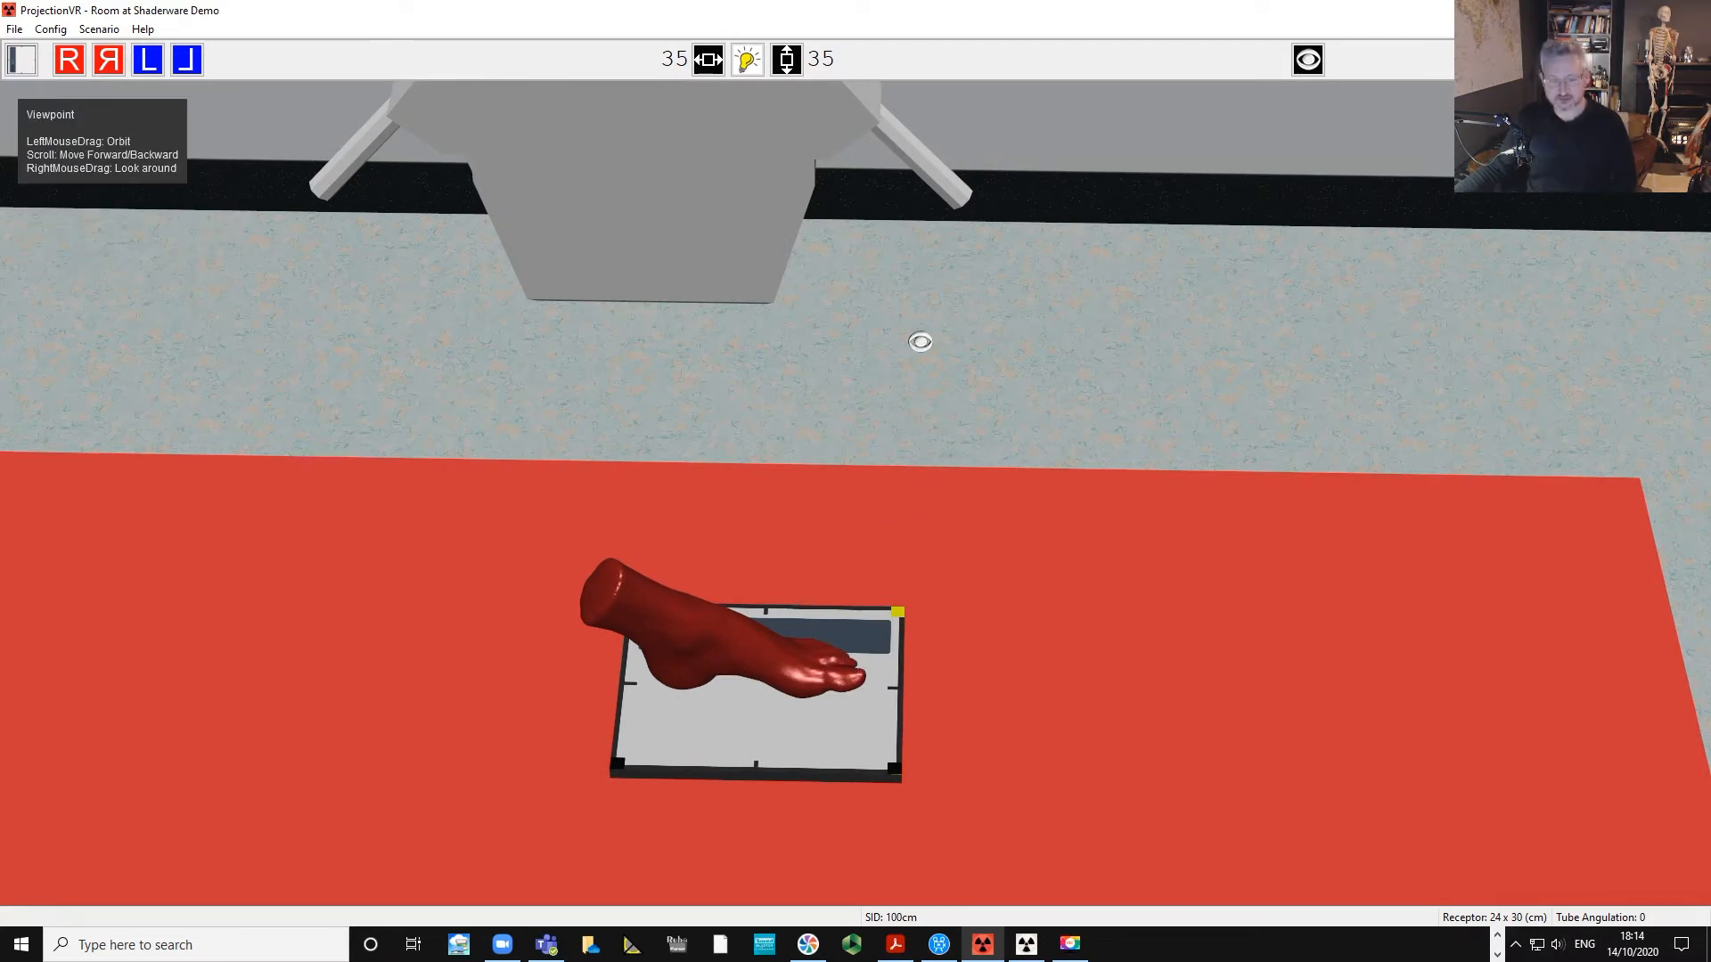
scroll(978, 396, "down", 3)
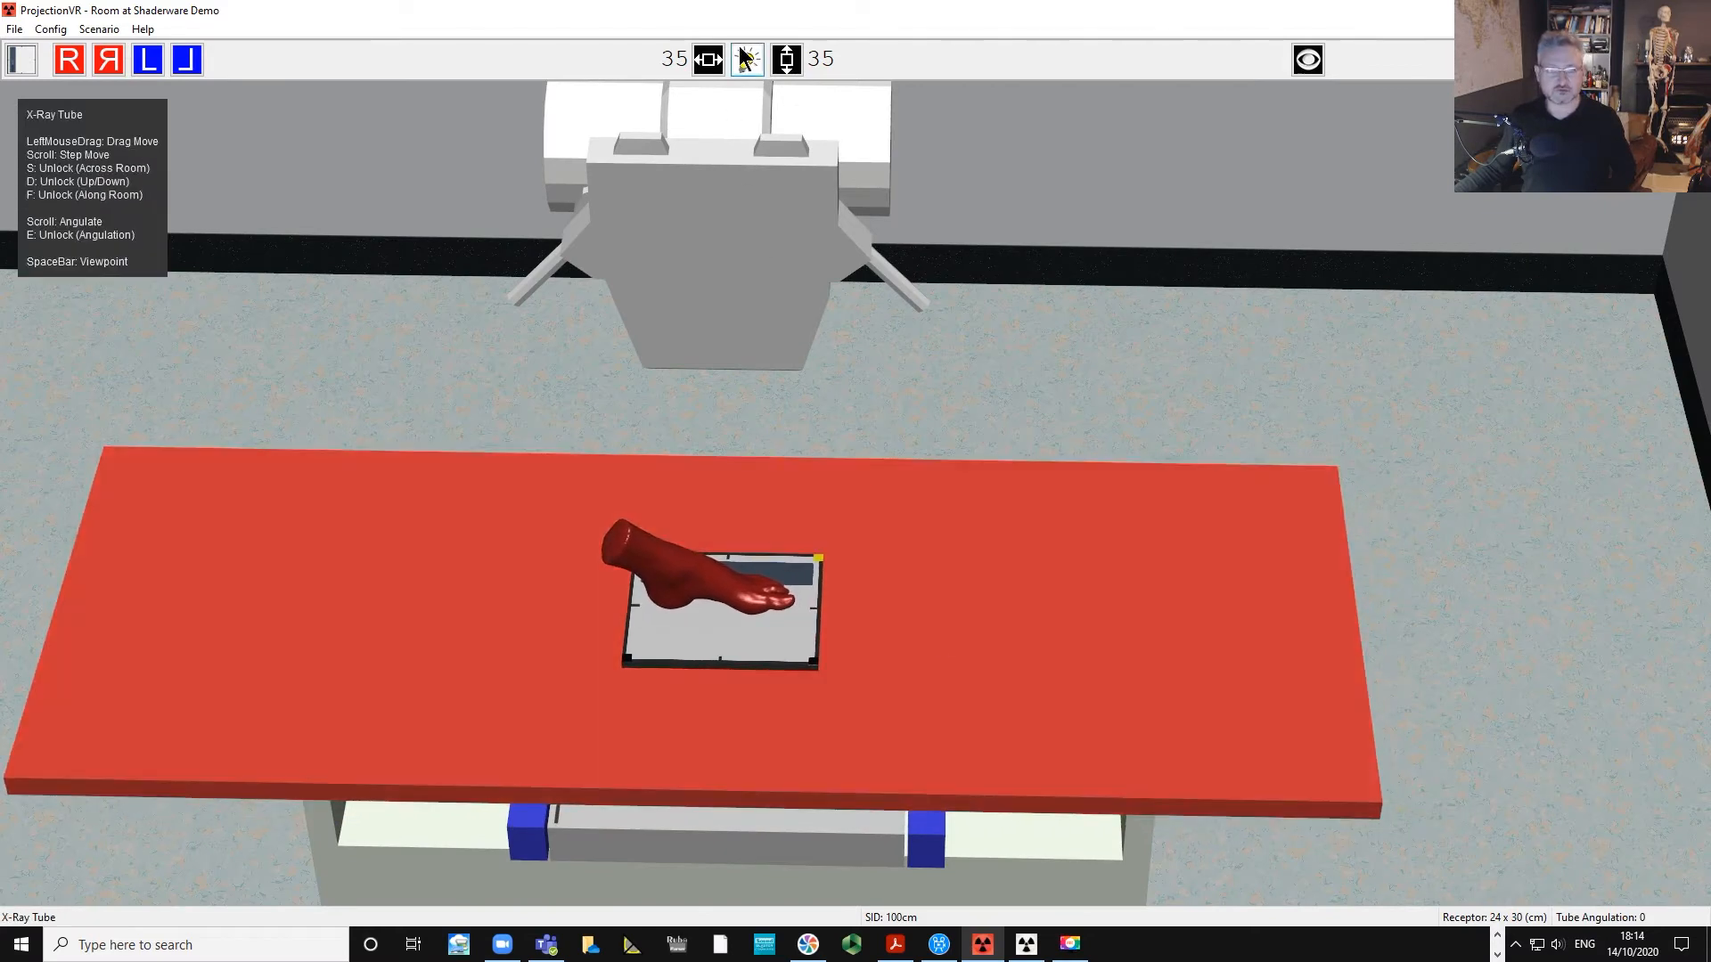
left_click(747, 59)
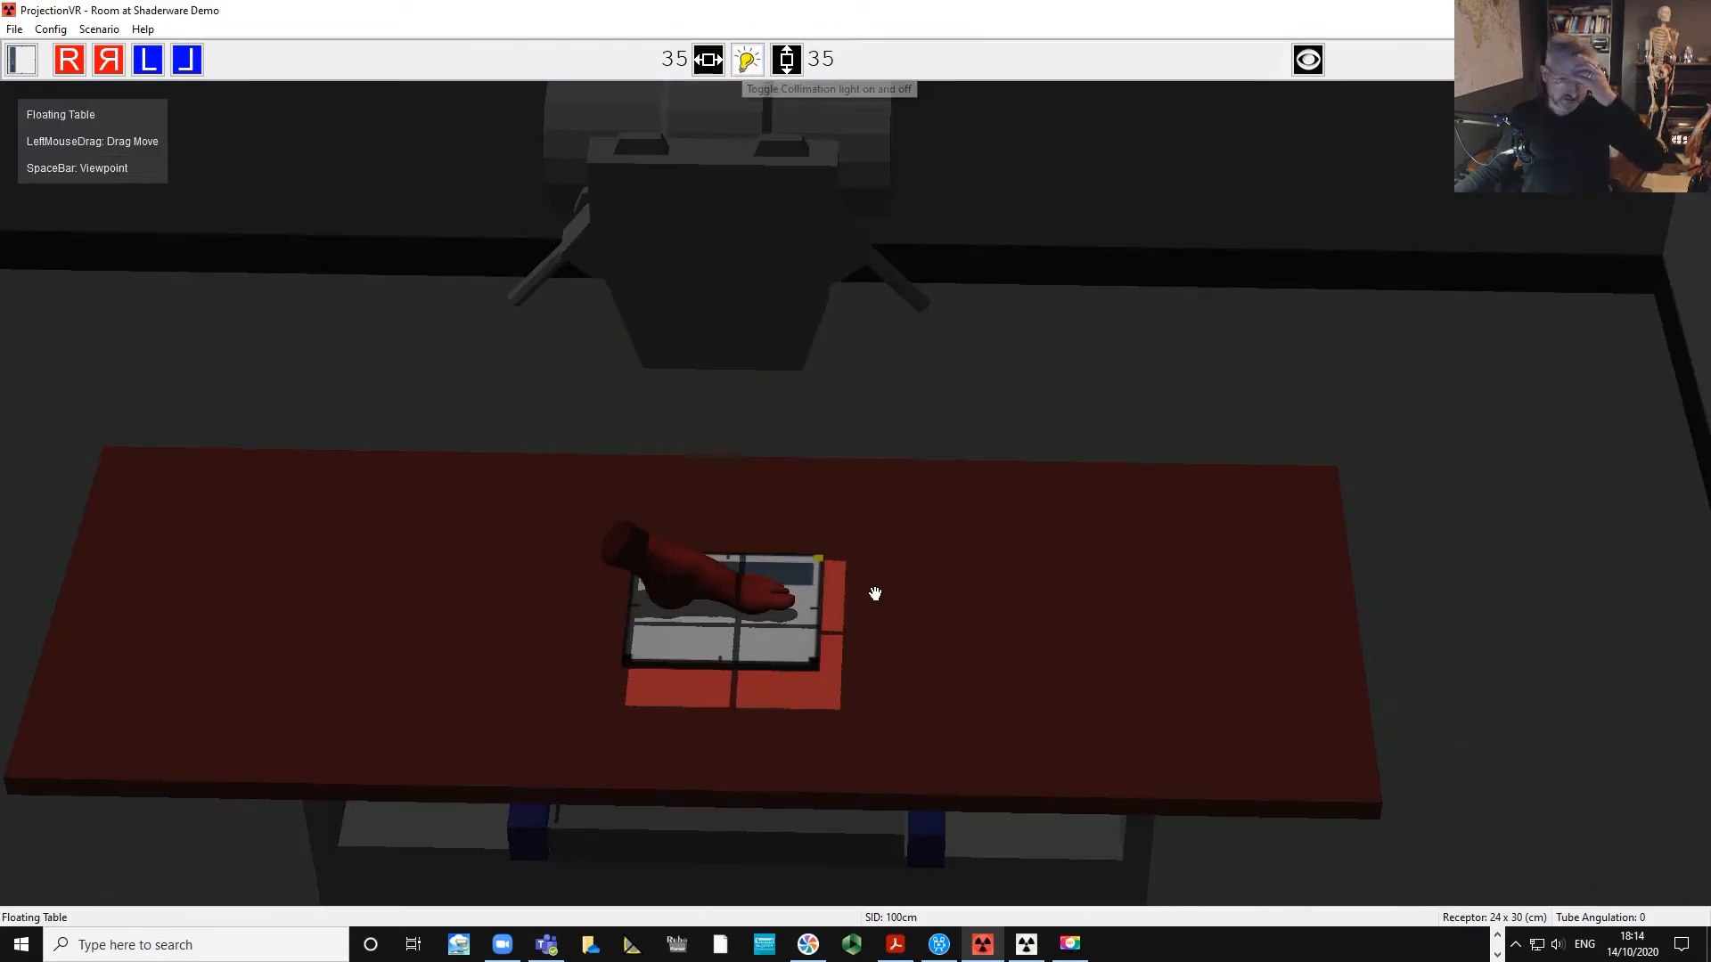
From a top-down viewpoint, nudge the receptor so the light field sits over the toes.
mouse_move(874, 596)
left_mouse_down()
mouse_move(867, 623)
mouse_move(859, 600)
left_mouse_up()
key("space")
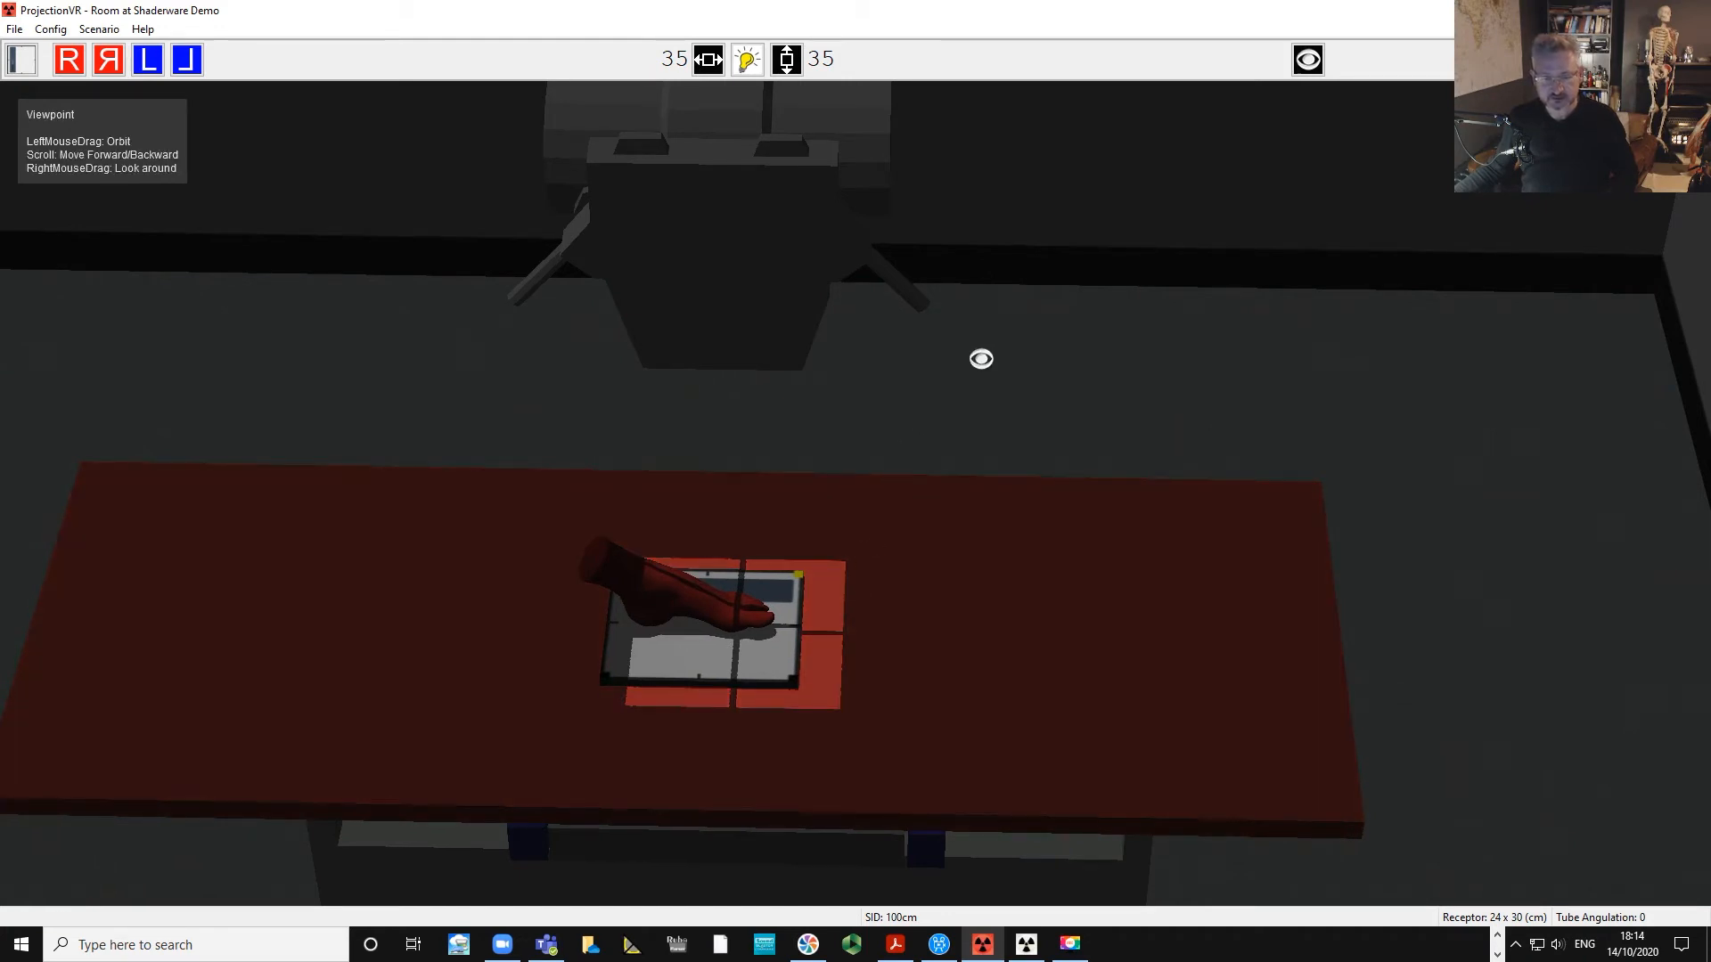
scroll(972, 365, "up", 3)
left_click_drag(863, 328, 719, 371)
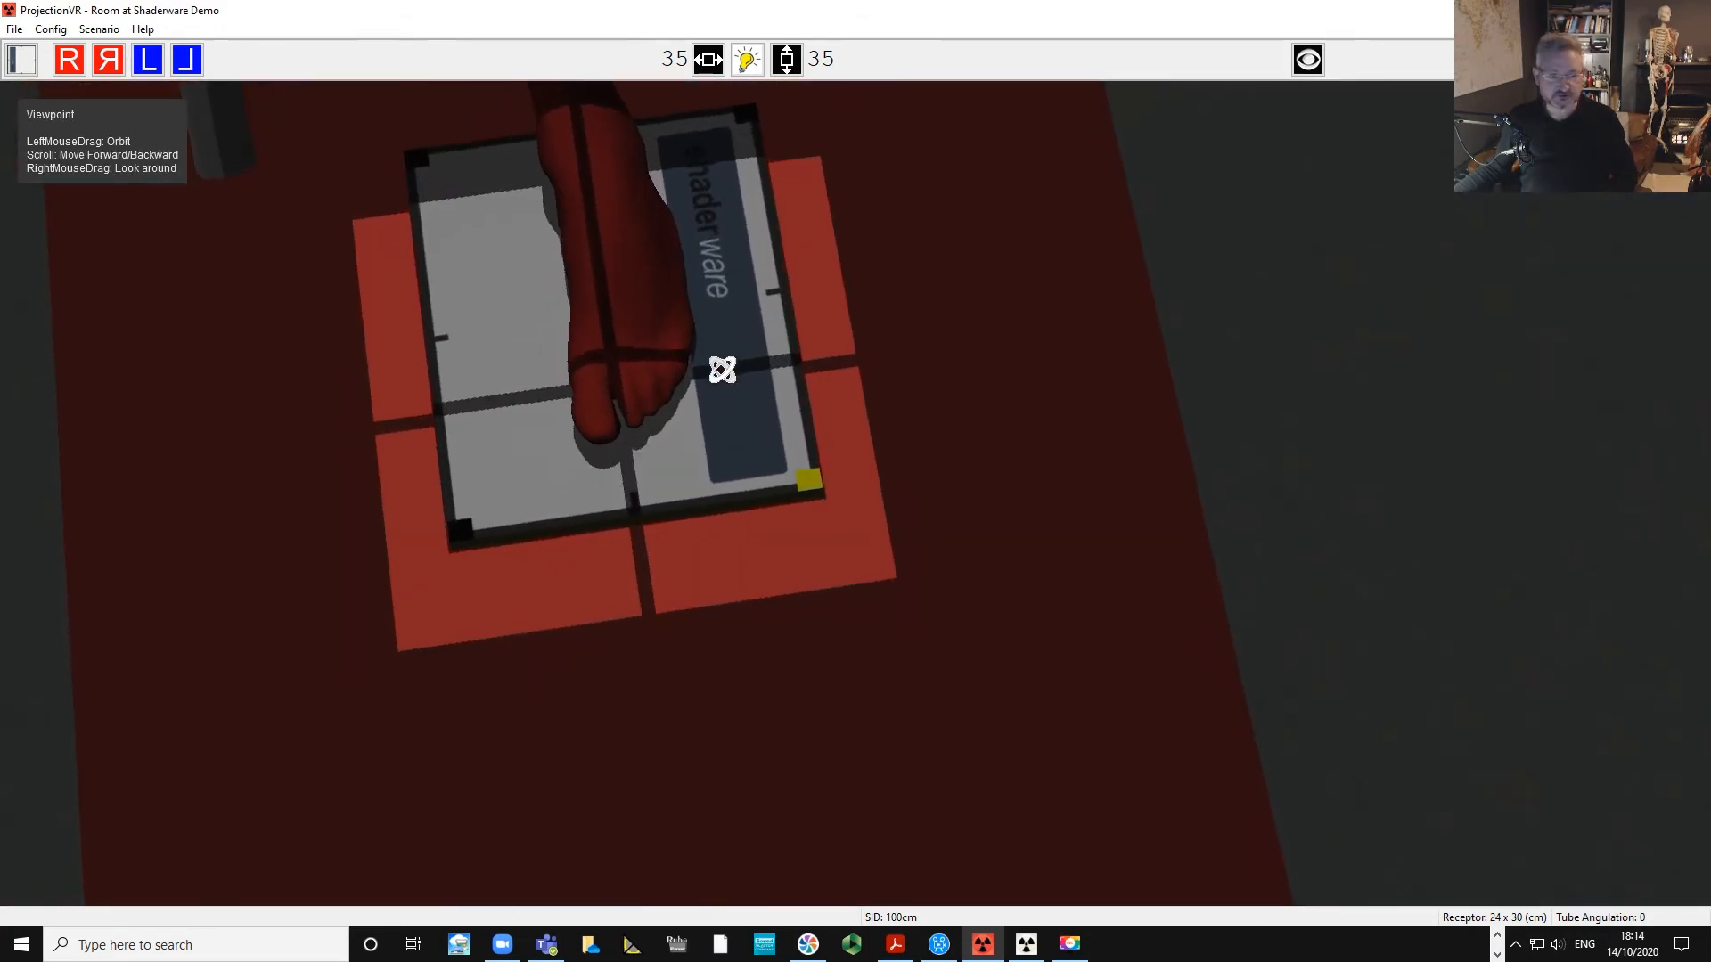
left_click(631, 422)
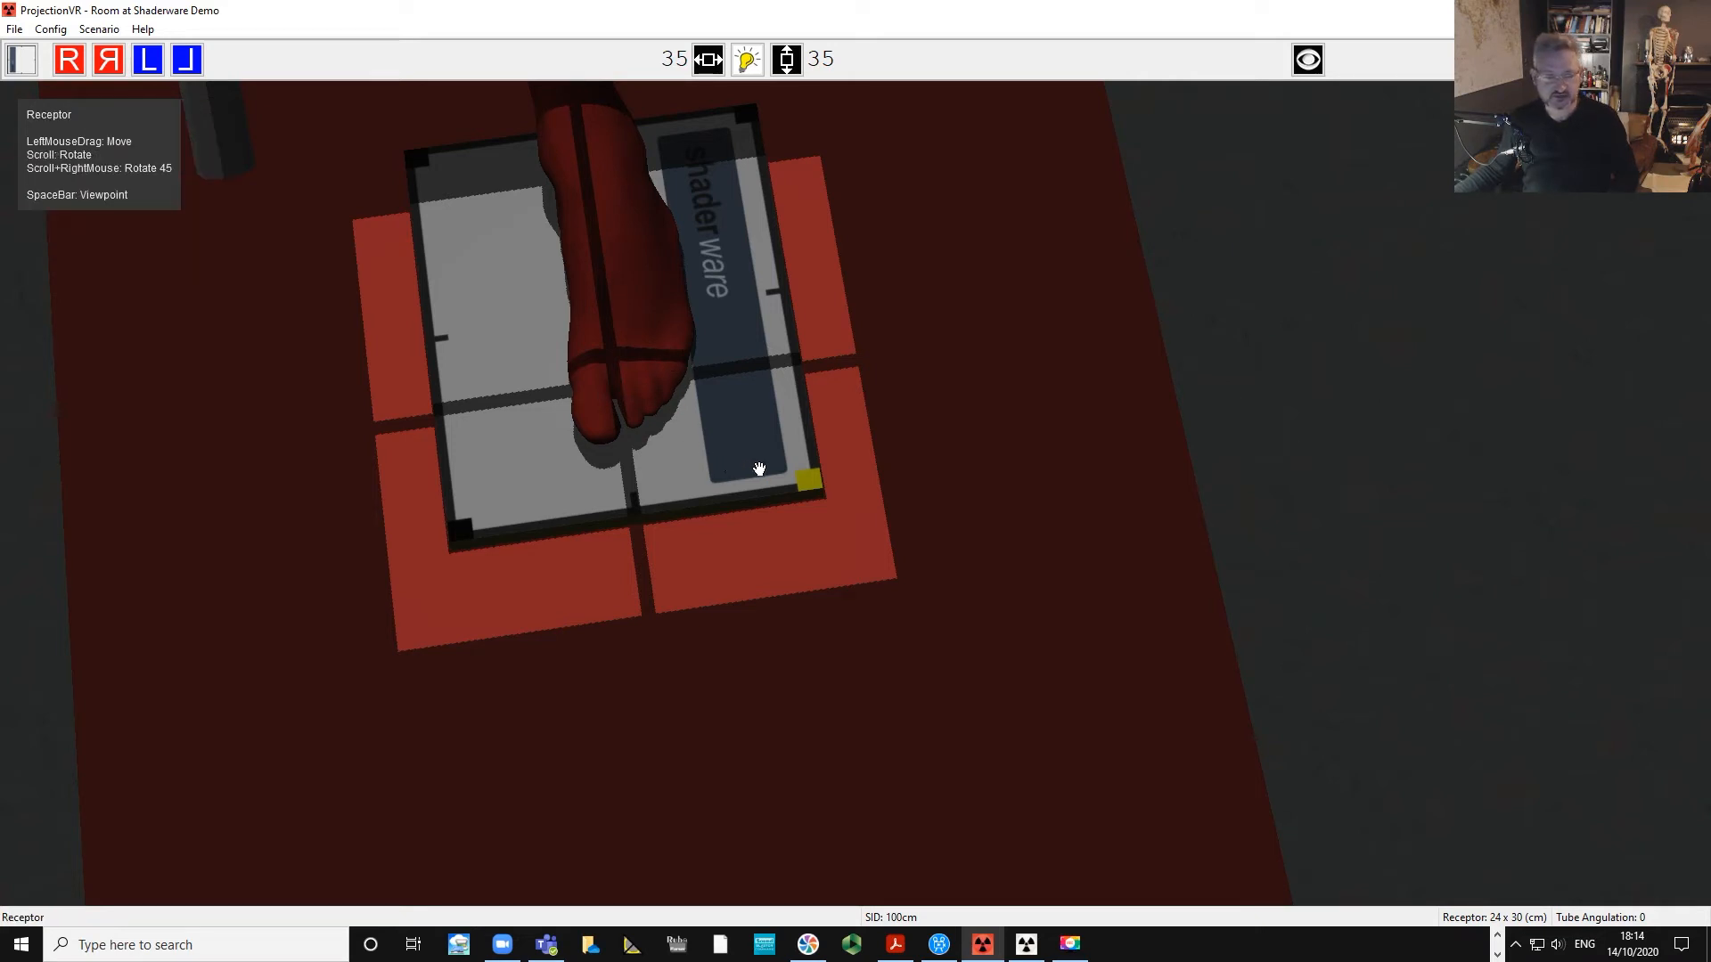
left_click_drag(950, 580, 917, 591)
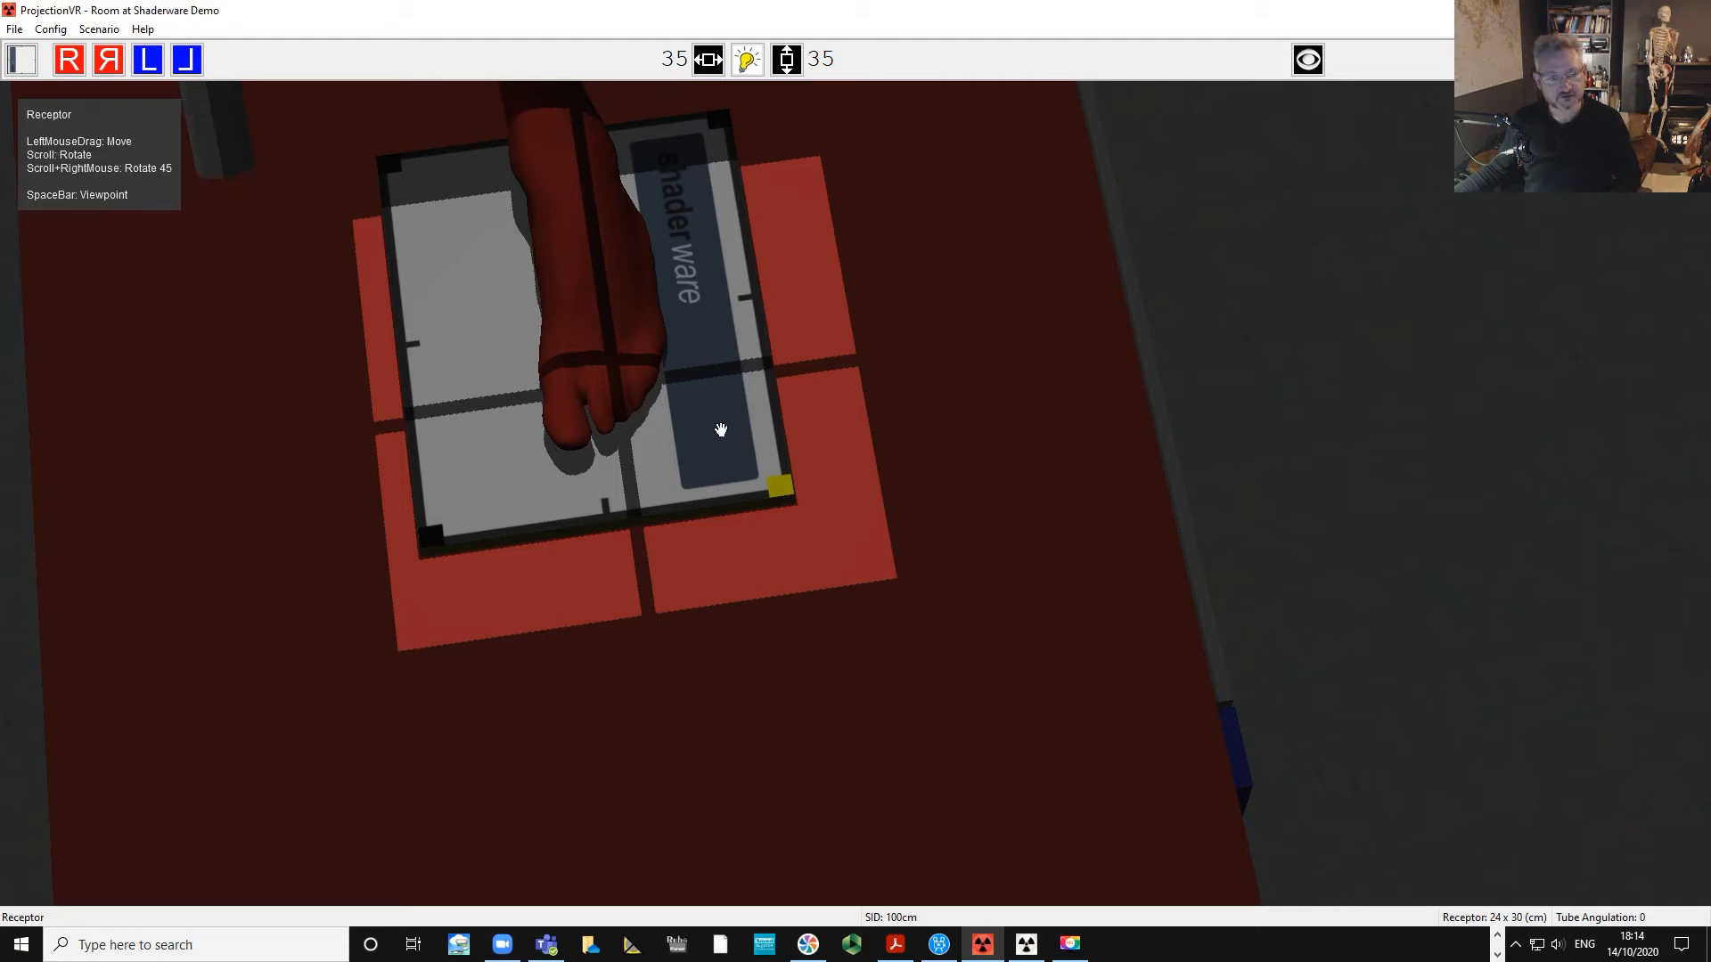
left_click_drag(827, 458, 831, 459)
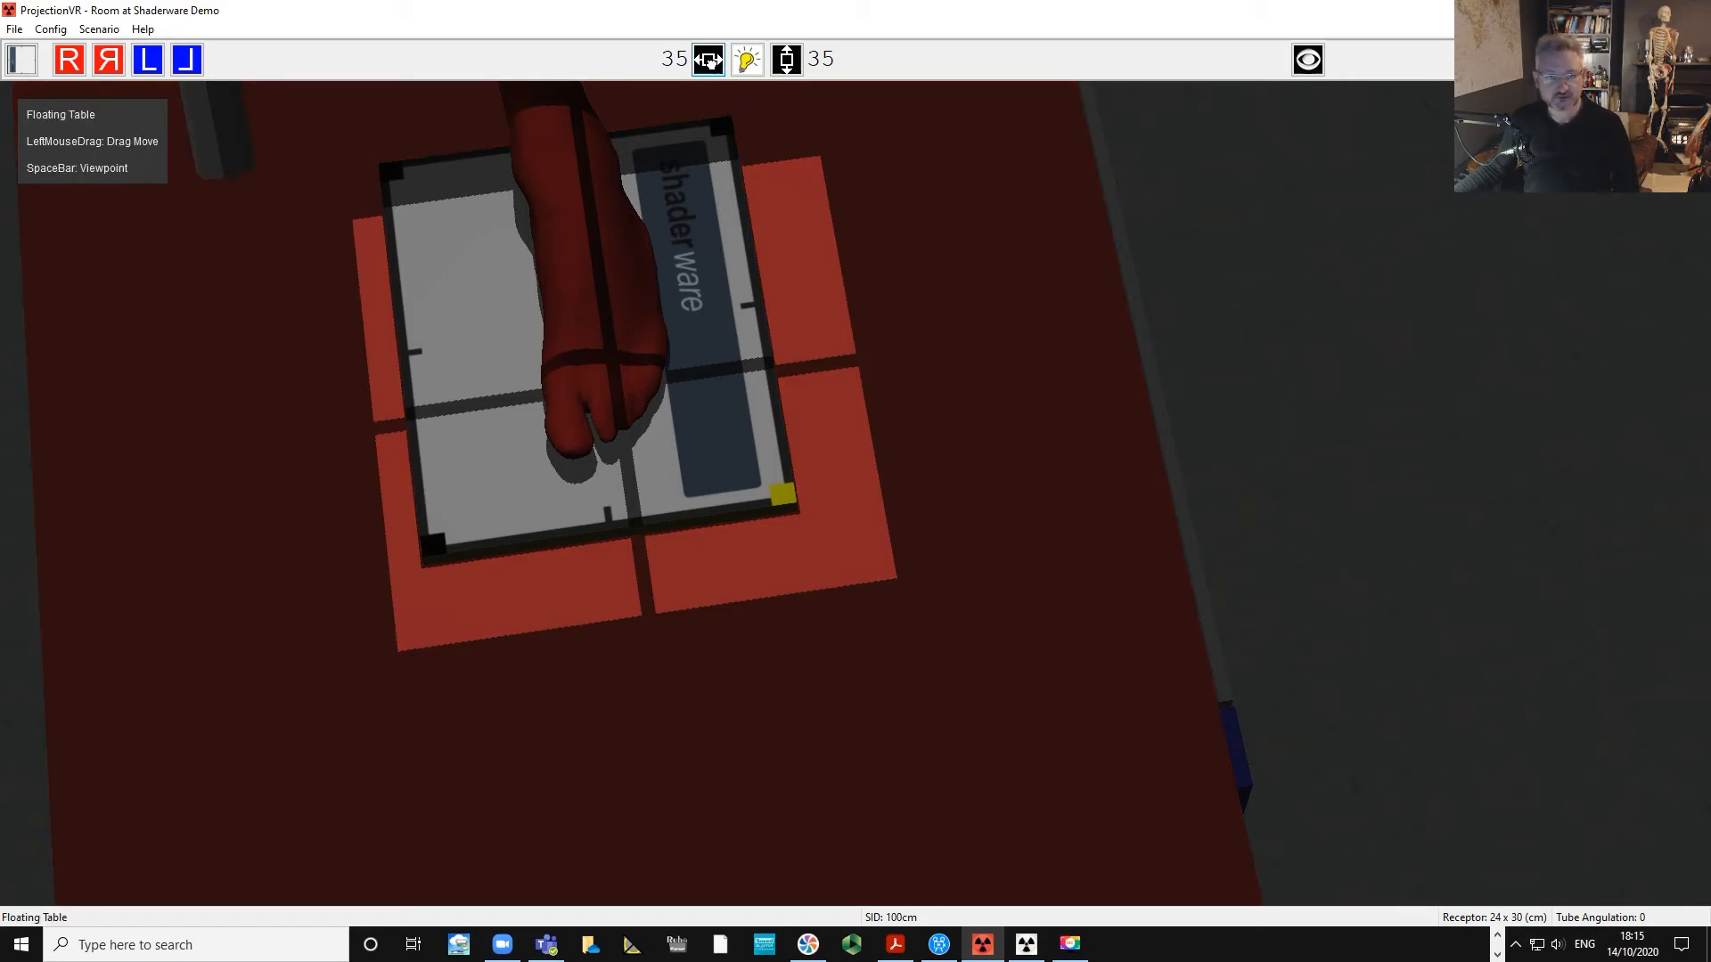
Narrow the collimation to a width of 5 and a height of 14.
scroll(708, 59, "down", 4)
scroll(708, 60, "down", 20)
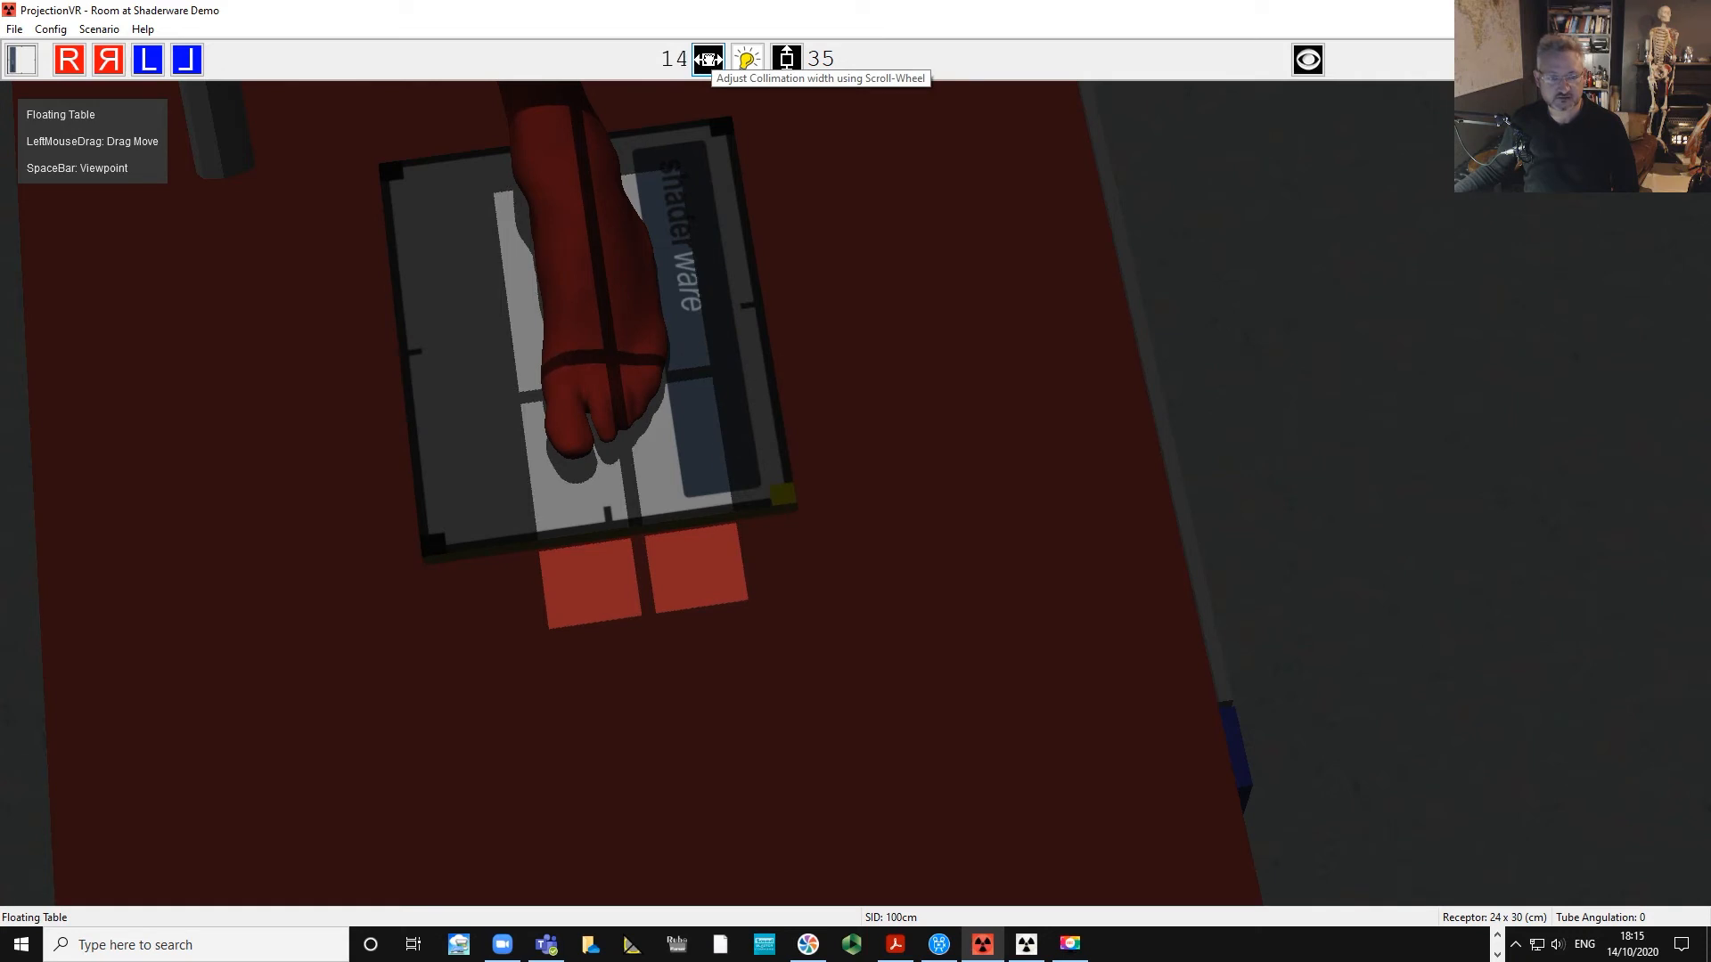
scroll(709, 59, "down", 3)
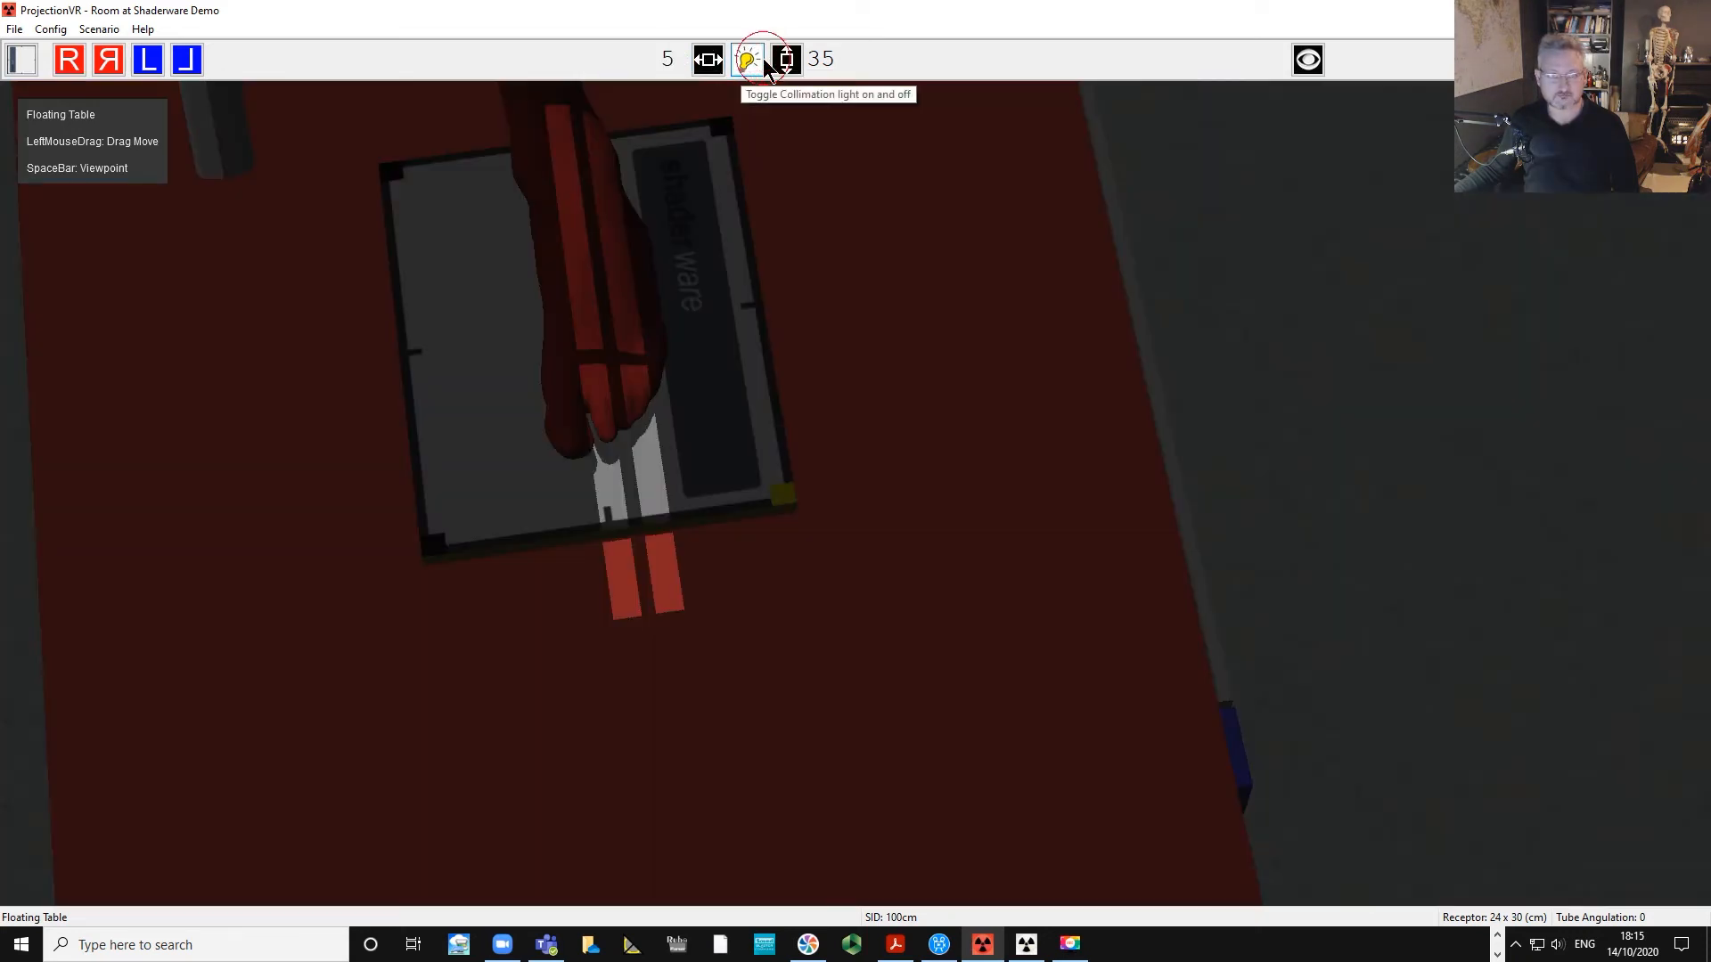
scroll(786, 57, "down", 17)
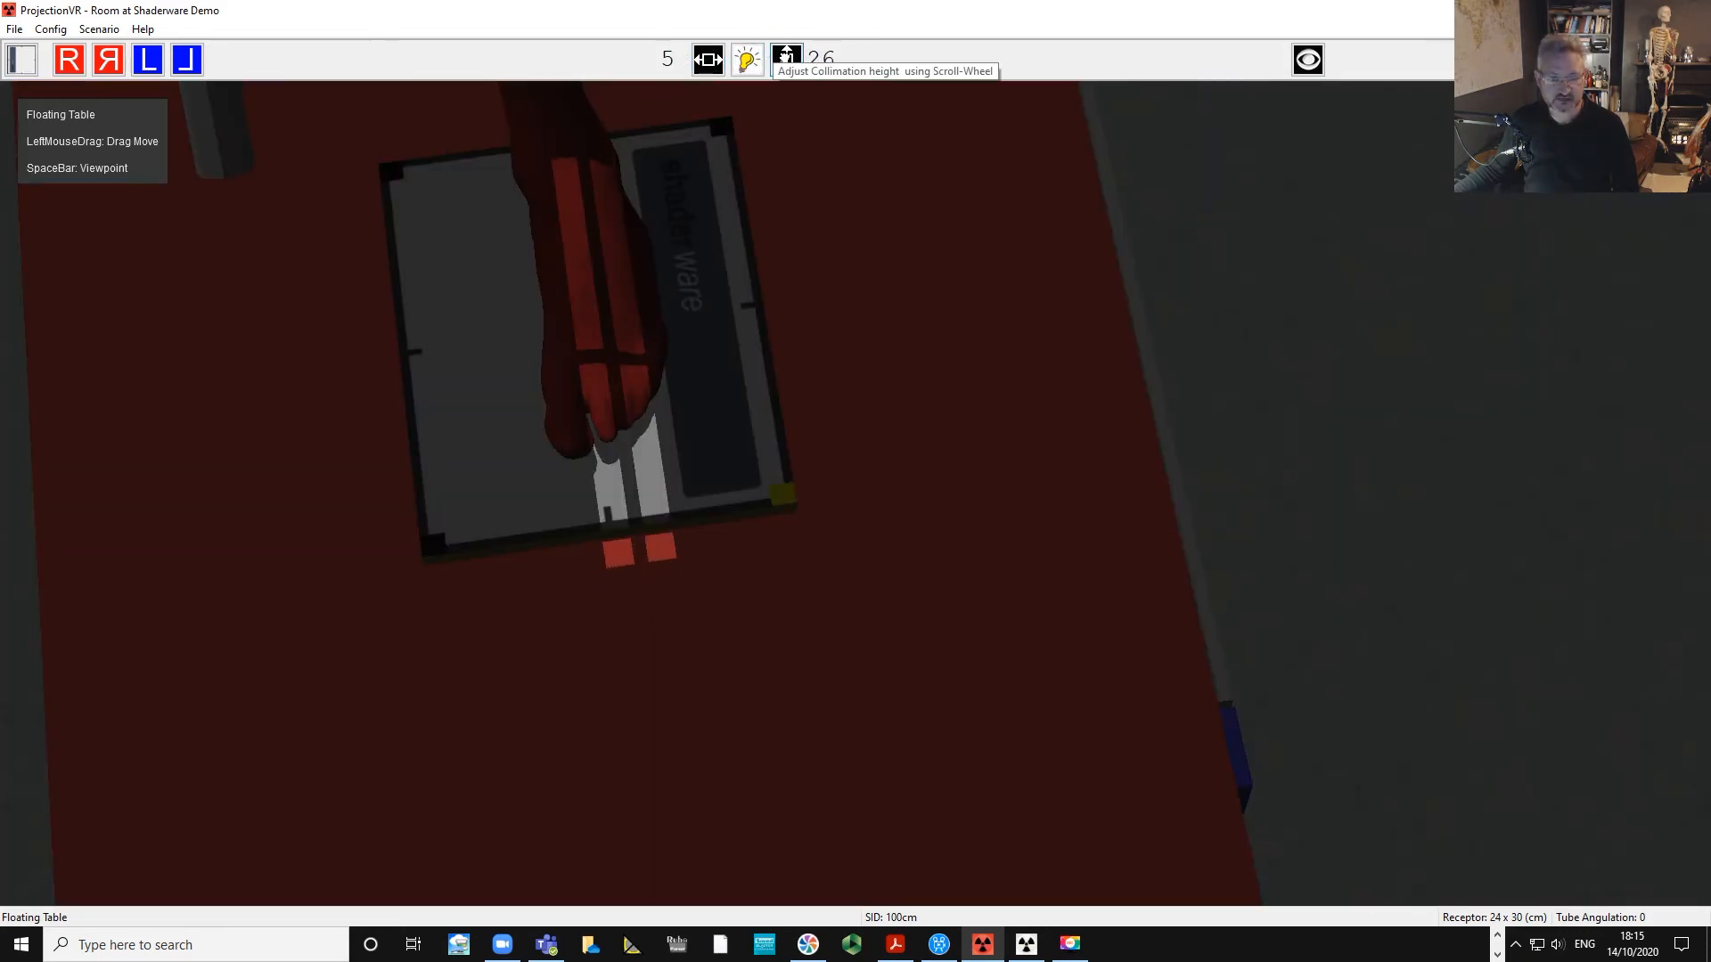
scroll(785, 57, "down", 6)
scroll(784, 59, "up", 2)
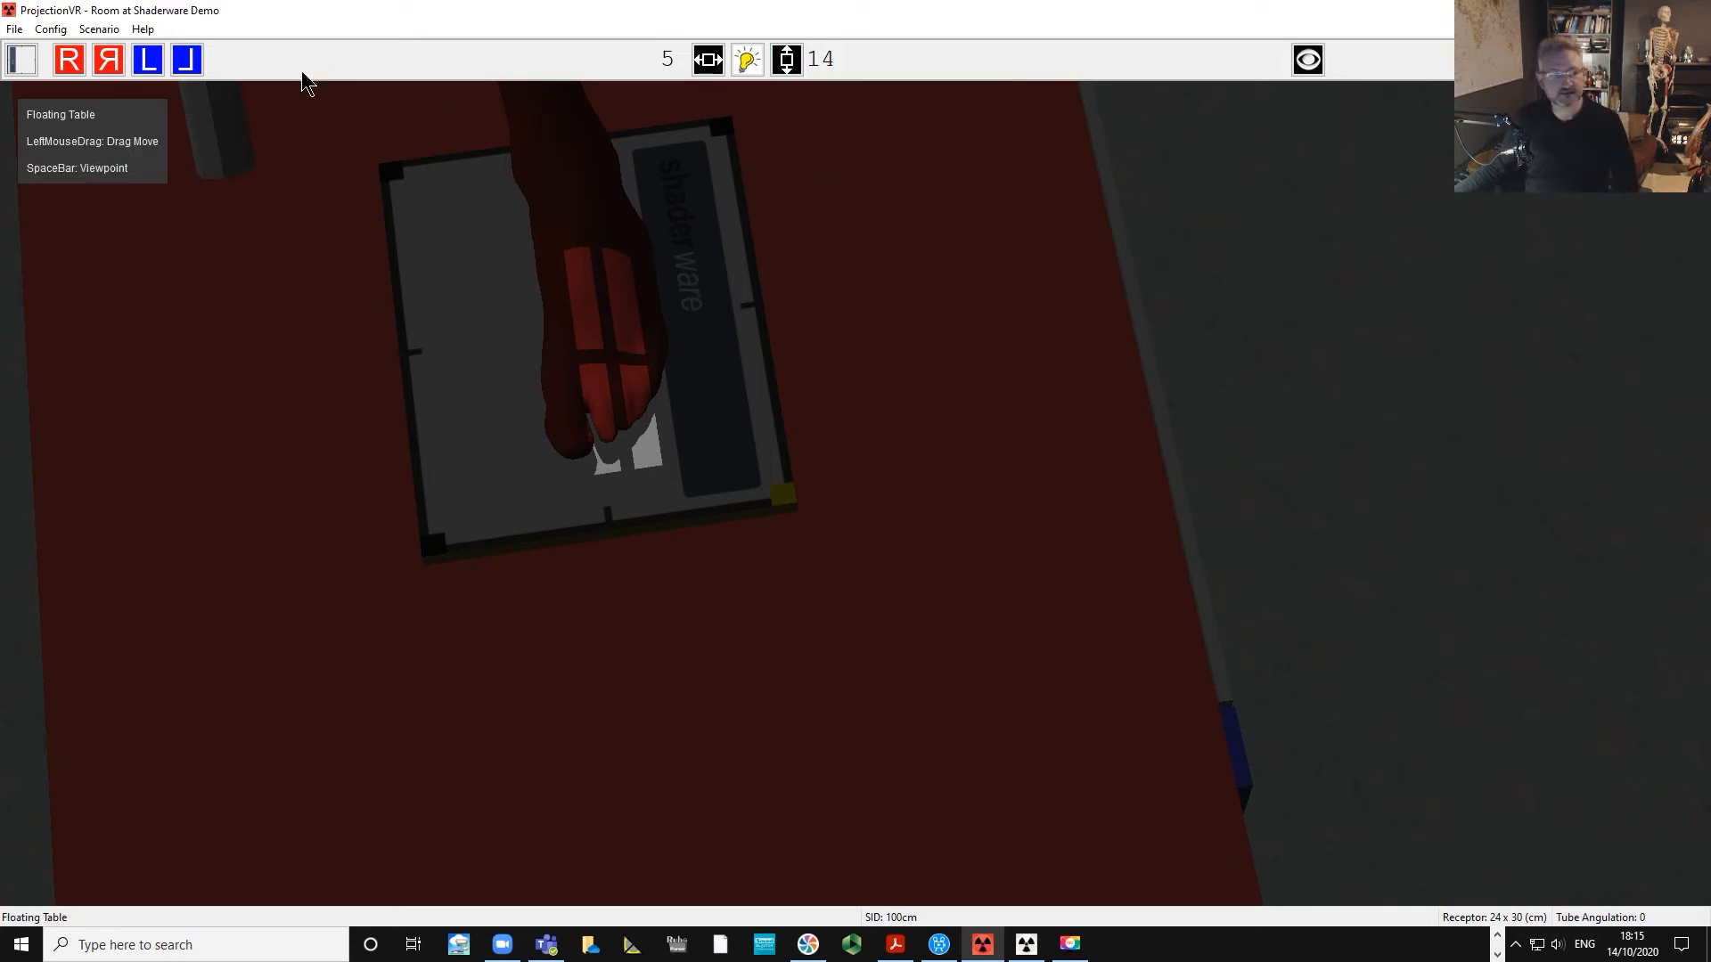
Place a Left marker inside the collimated field beside the toes.
left_click(144, 61)
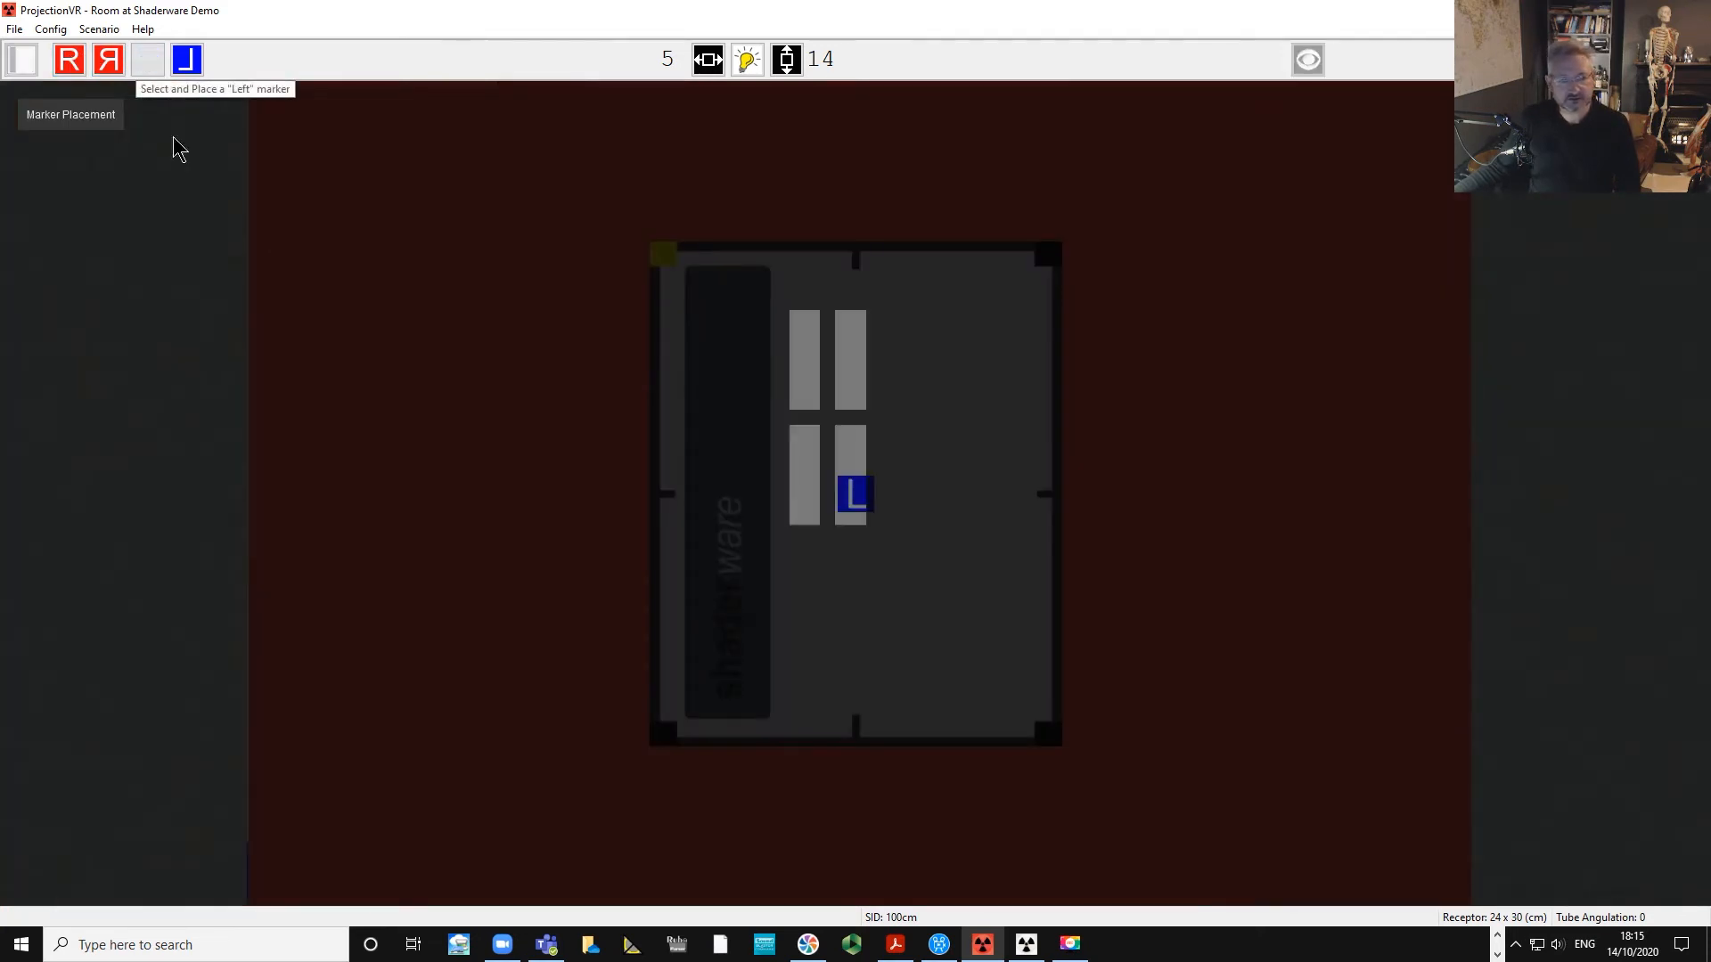
mouse_move(847, 488)
left_mouse_down()
mouse_move(783, 318)
mouse_move(804, 319)
left_mouse_up()
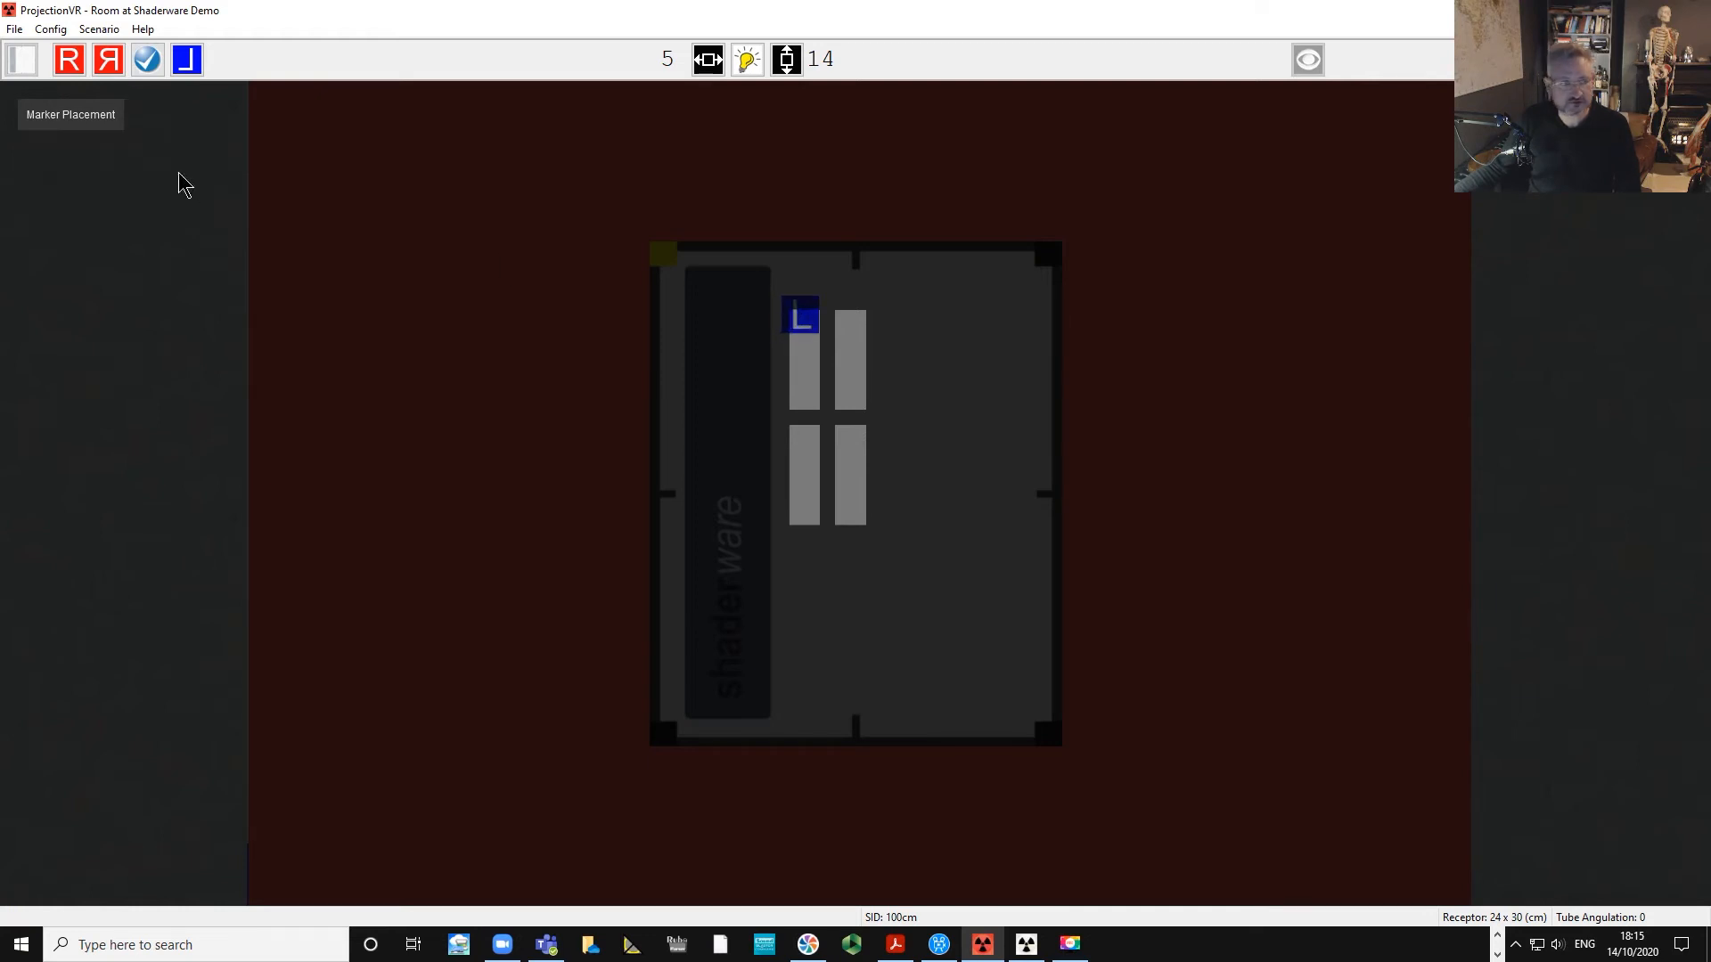
left_click(147, 59)
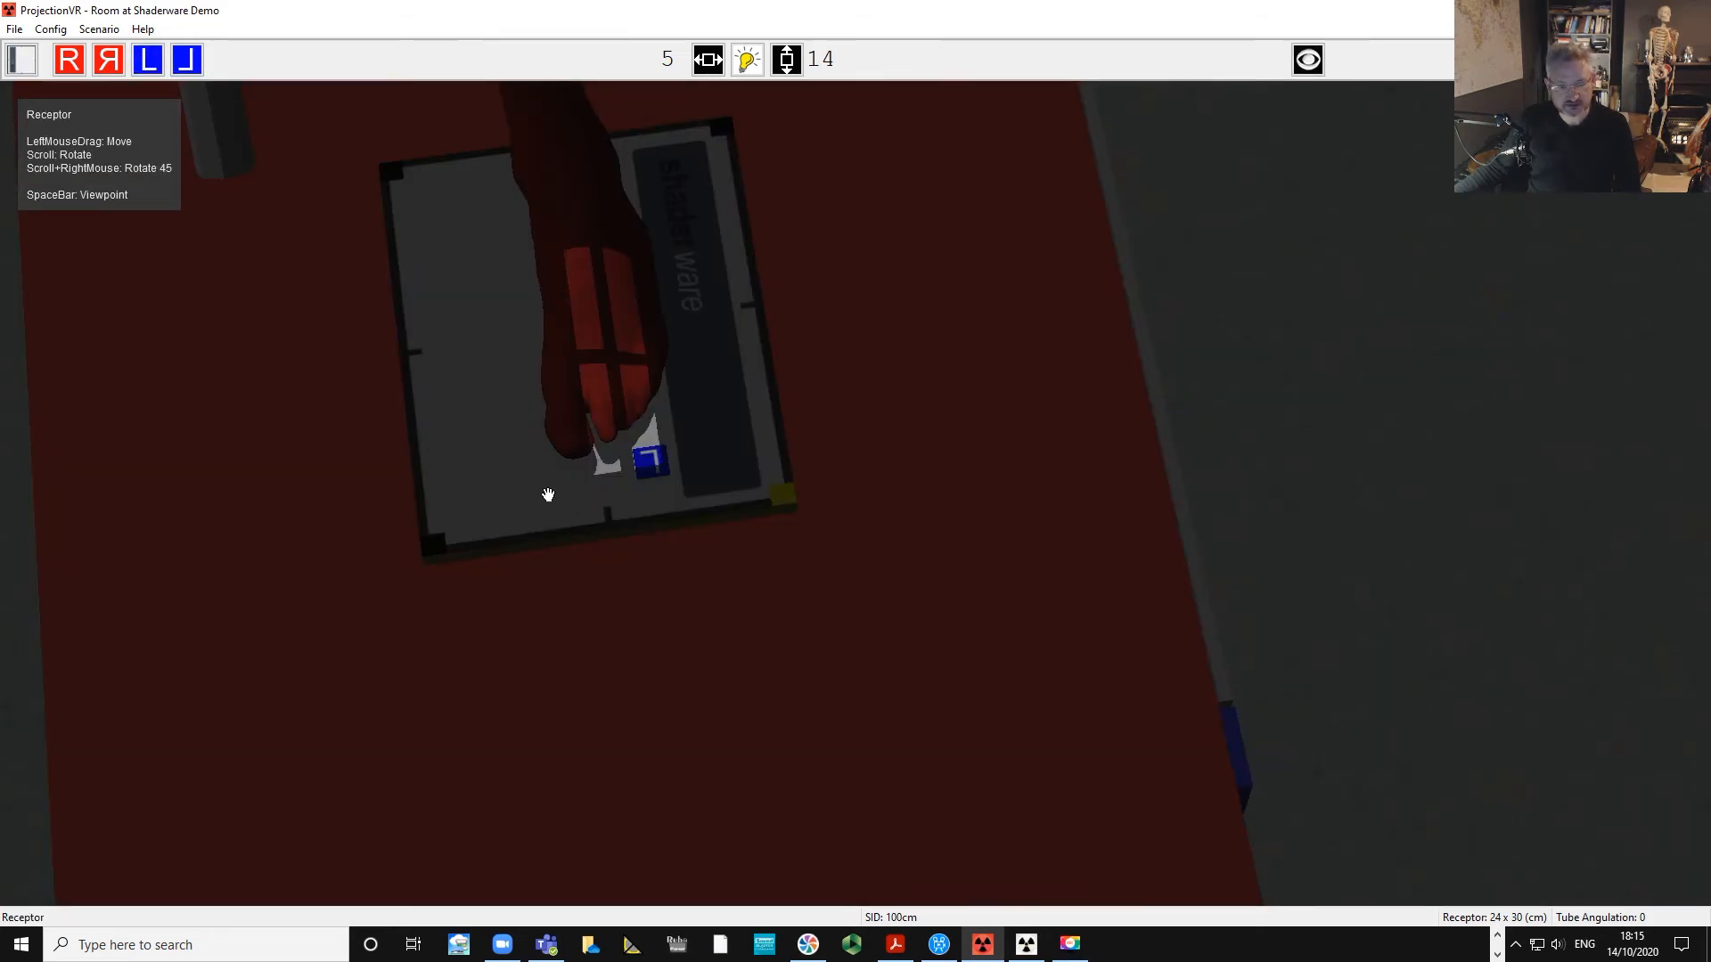
Inspect the marker and foot placement within the collimated field from several viewpoints.
key("space")
scroll(1421, 583, "down", 5)
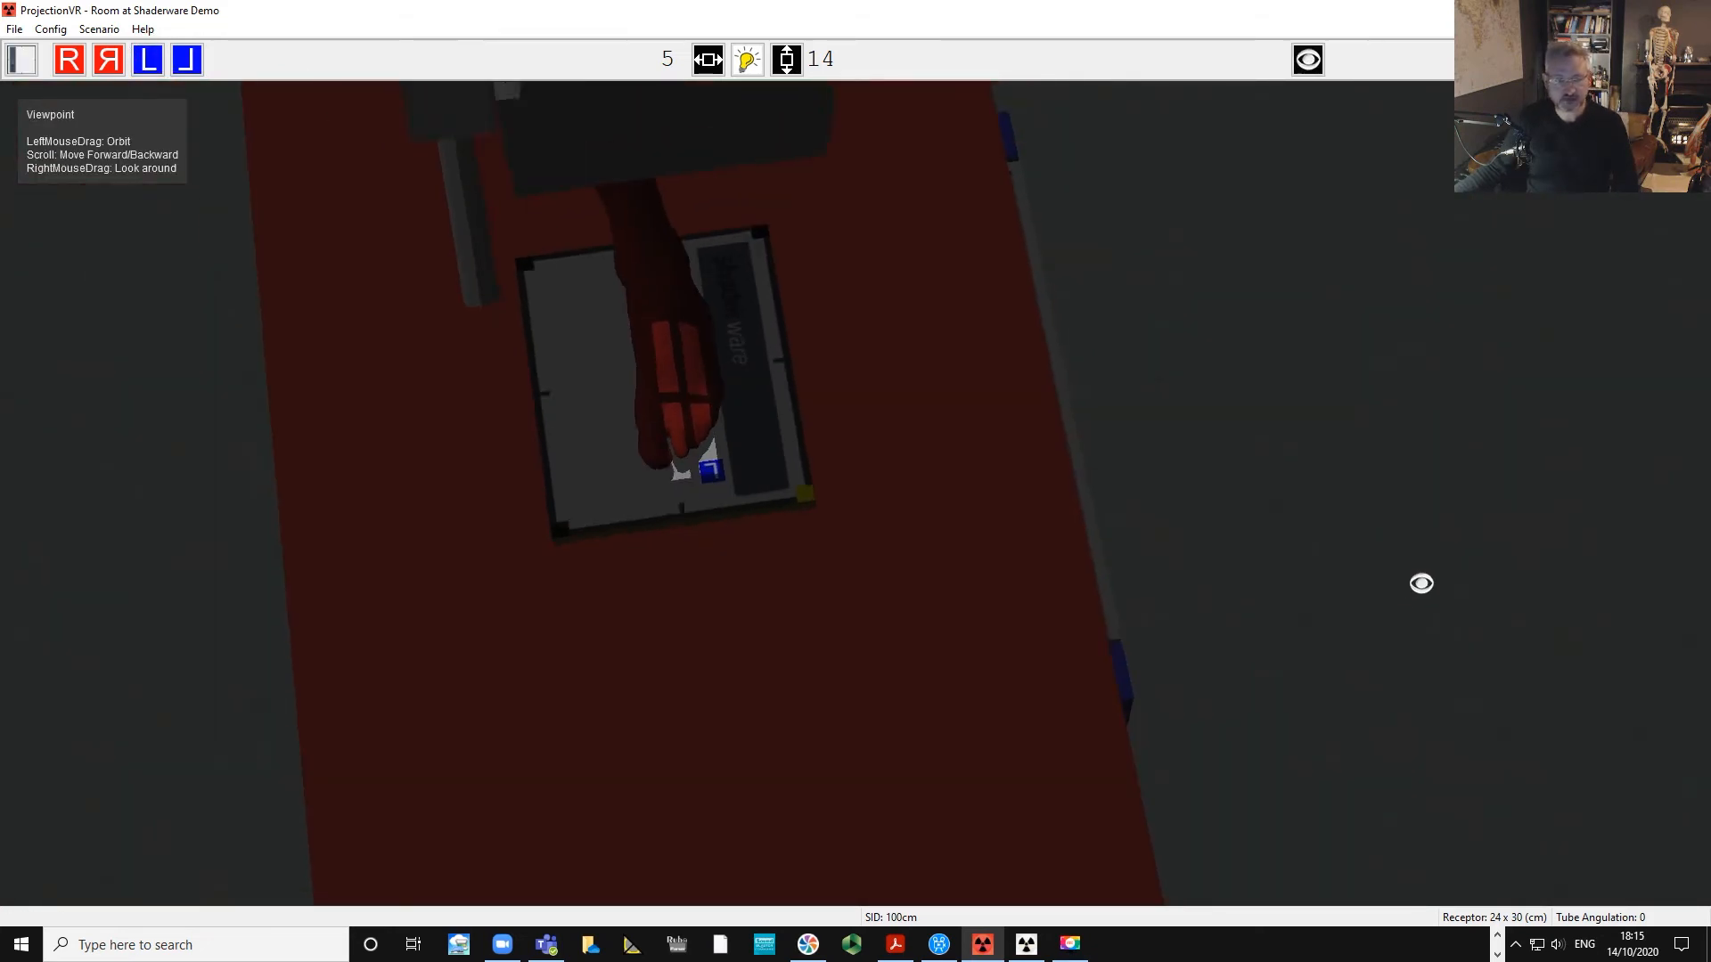
mouse_move(1383, 627)
left_mouse_down()
mouse_move(1383, 665)
mouse_move(1362, 640)
left_mouse_up()
scroll(1361, 640, "up", 5)
key("space")
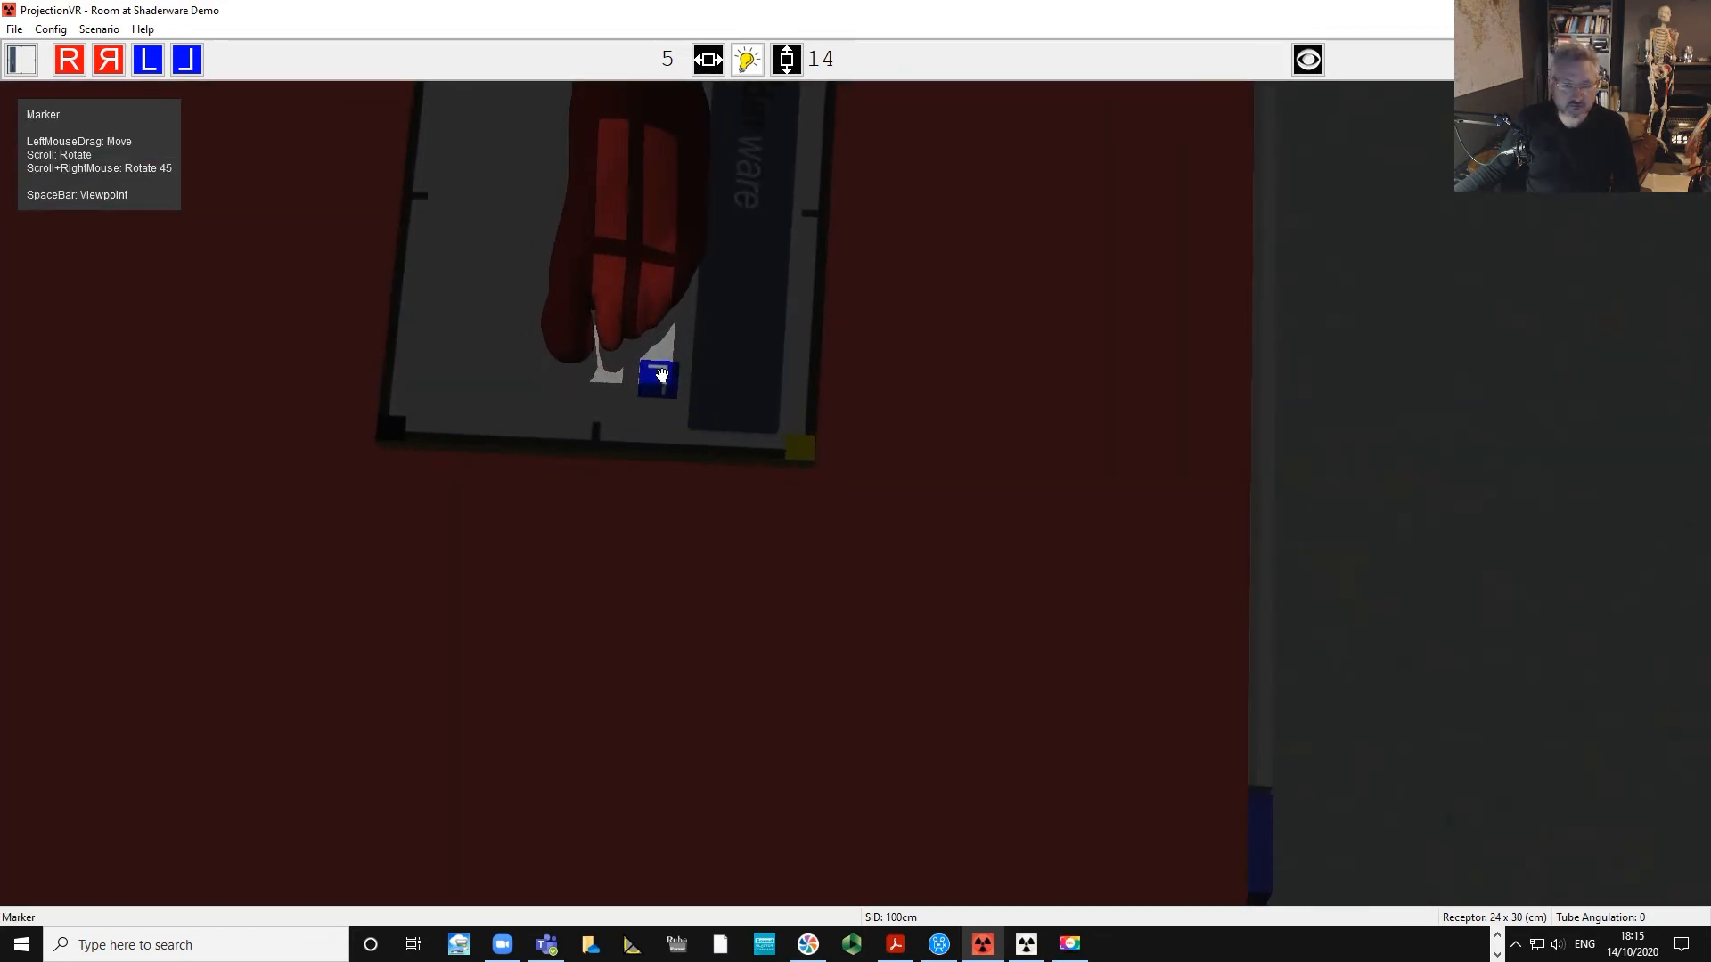
left_click_drag(662, 377, 665, 377)
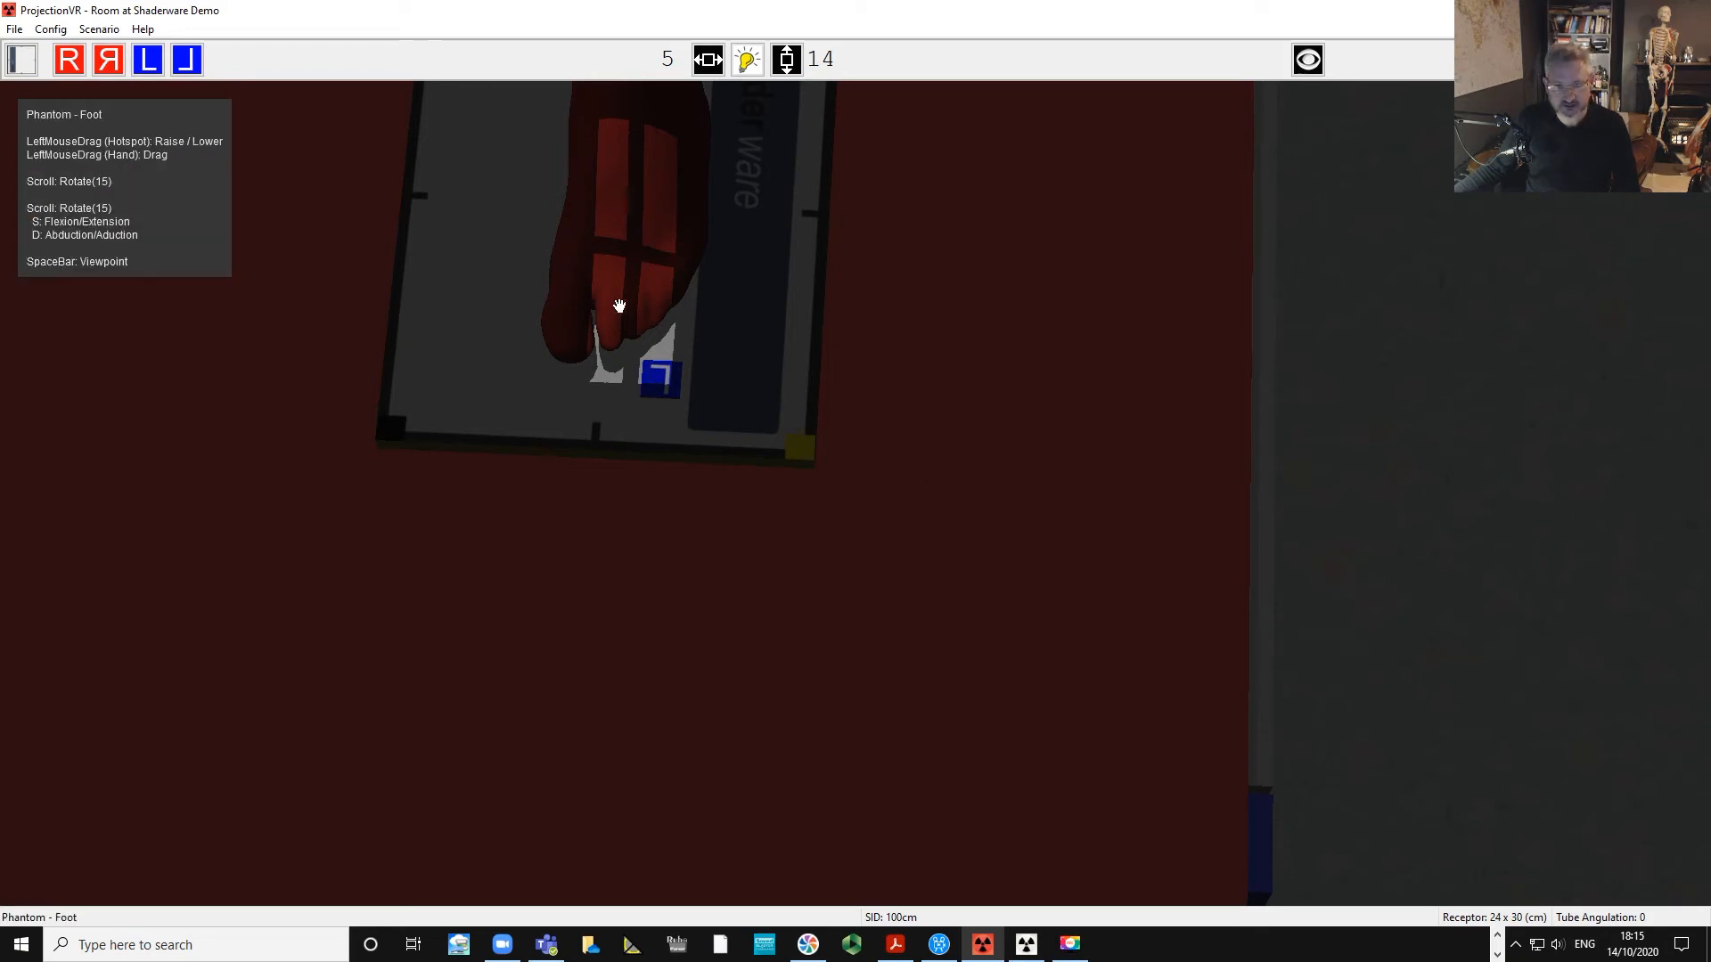
key("space")
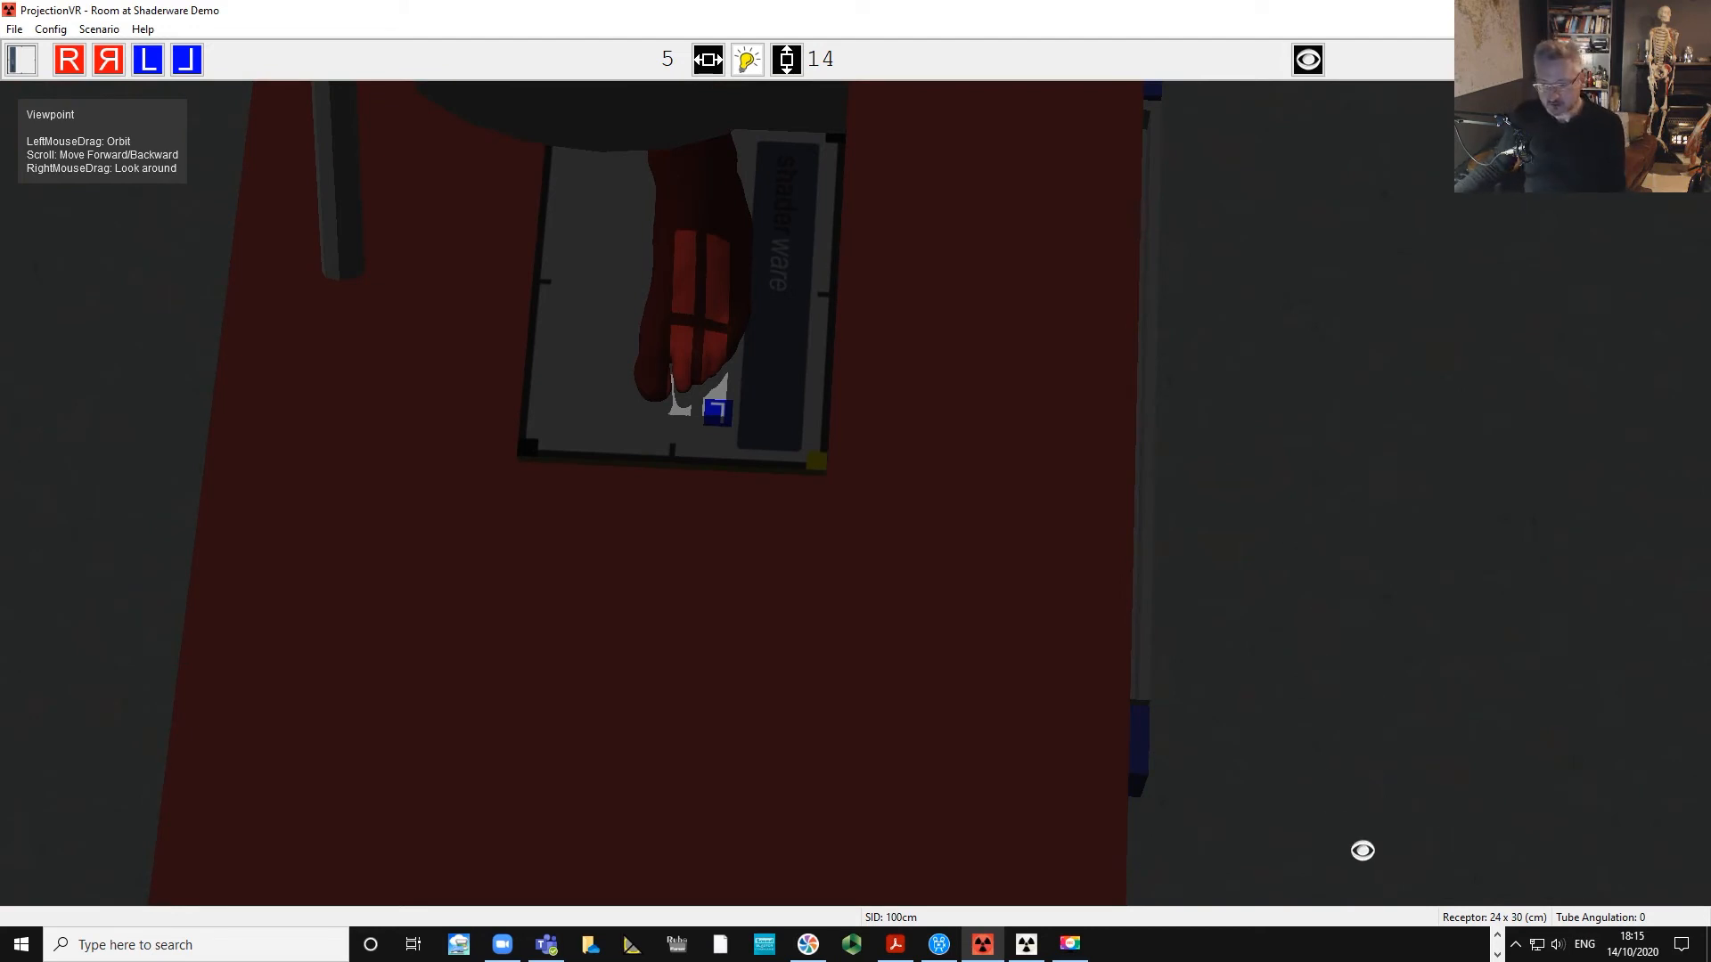
mouse_move(1259, 653)
left_mouse_down()
mouse_move(1405, 600)
mouse_move(1405, 523)
mouse_move(1356, 603)
mouse_move(1283, 634)
left_mouse_up()
scroll(1291, 623, "down", 10)
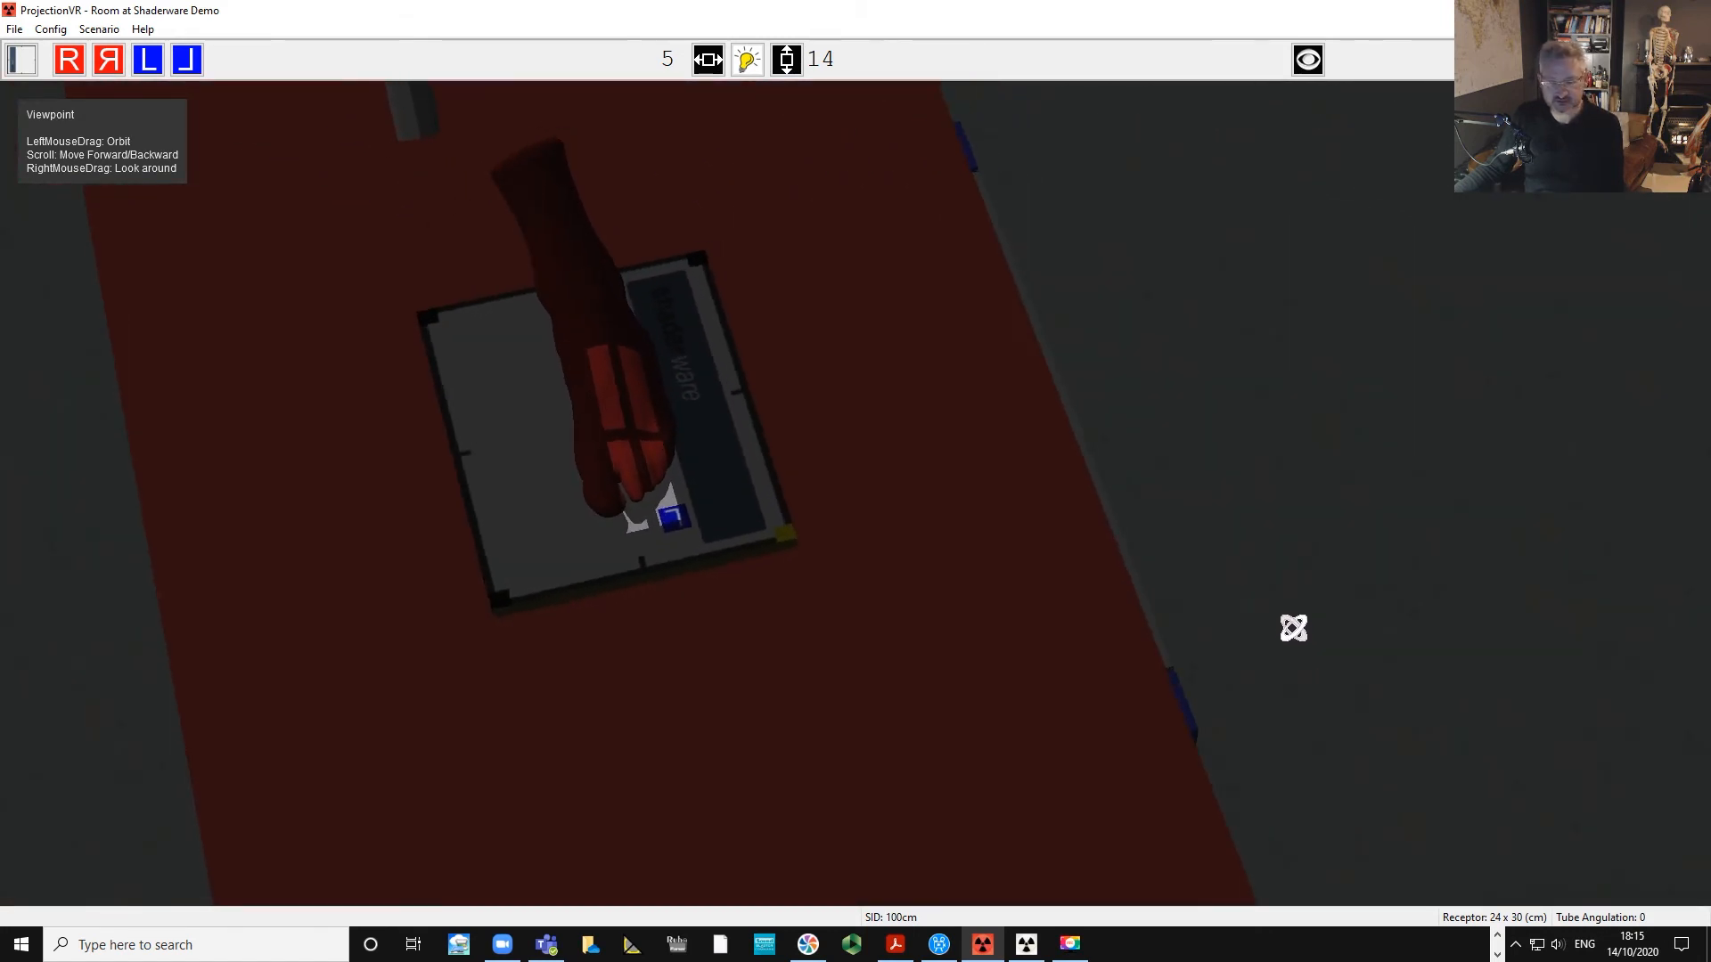
left_click_drag(470, 713, 538, 710)
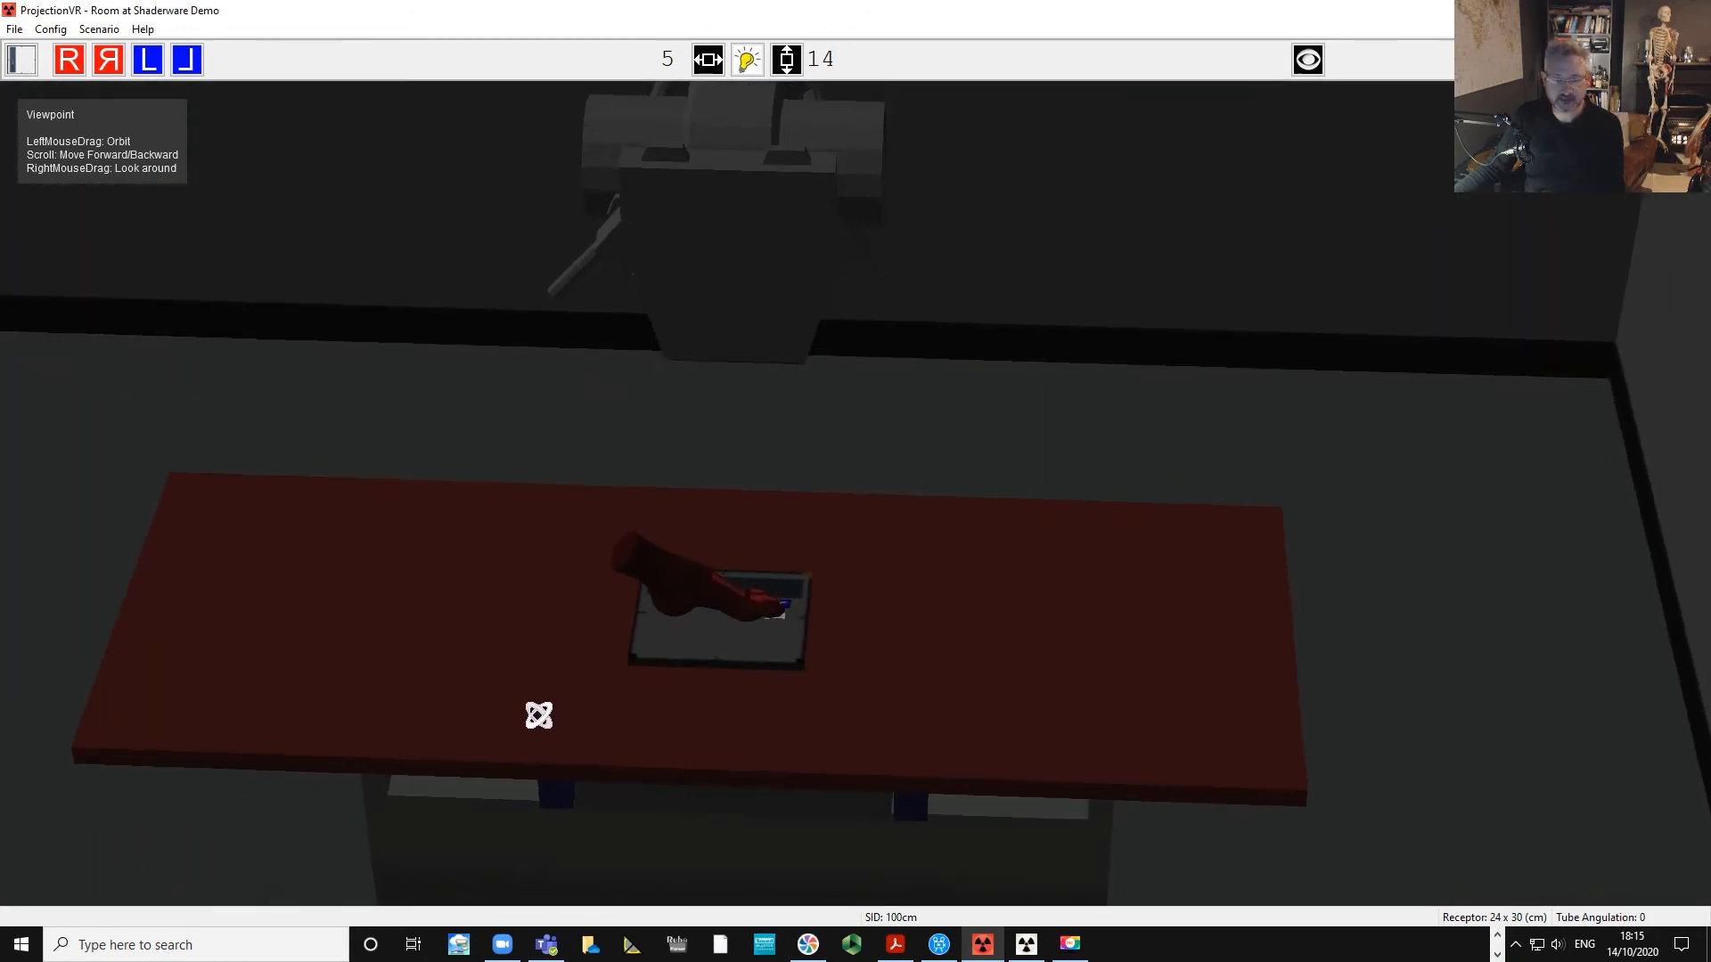
Switch to the console window and take the exposure.
left_click(1025, 946)
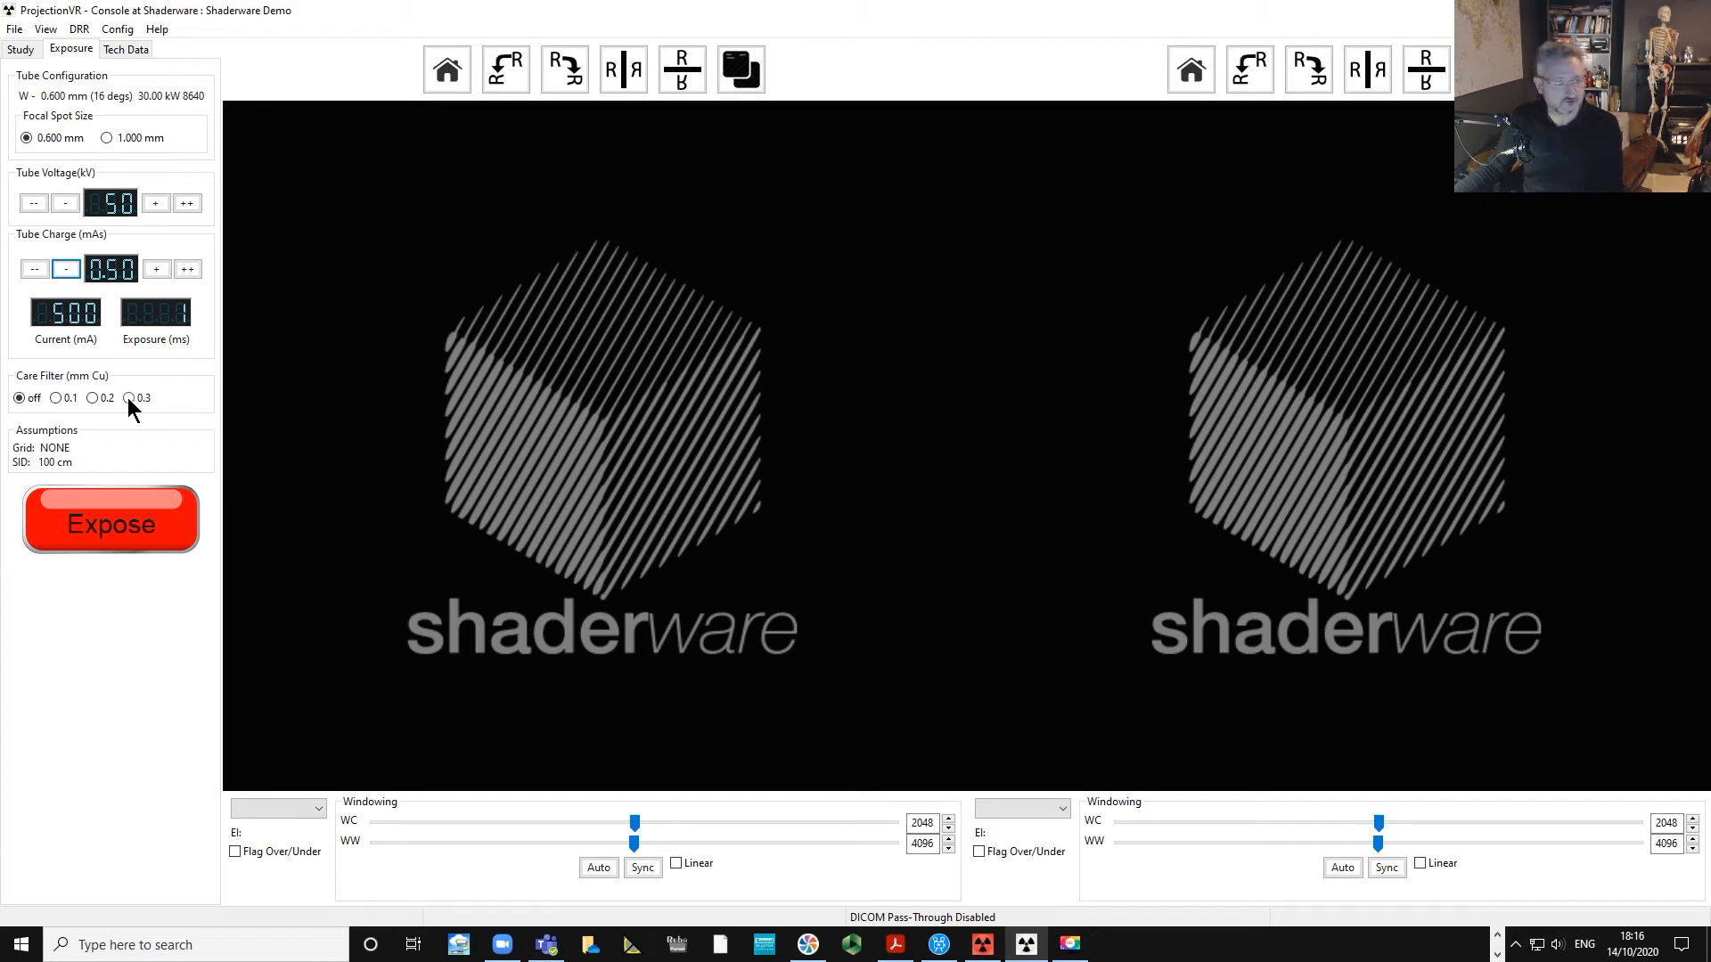
left_click(123, 516)
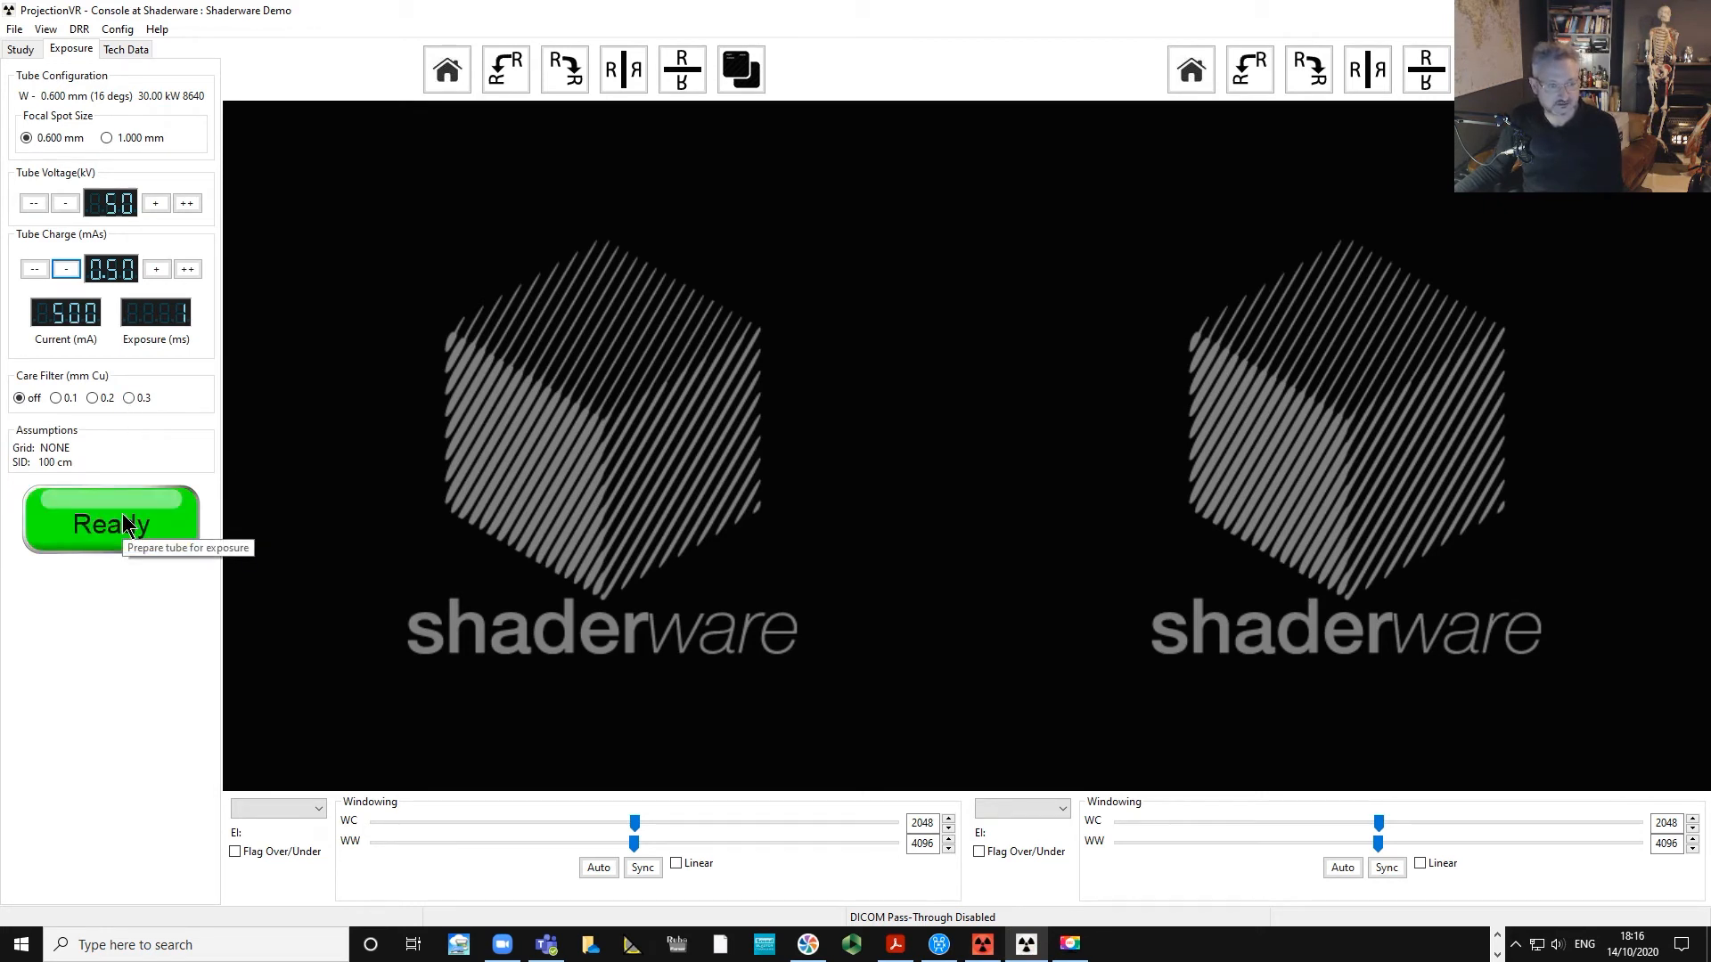
left_click(125, 524)
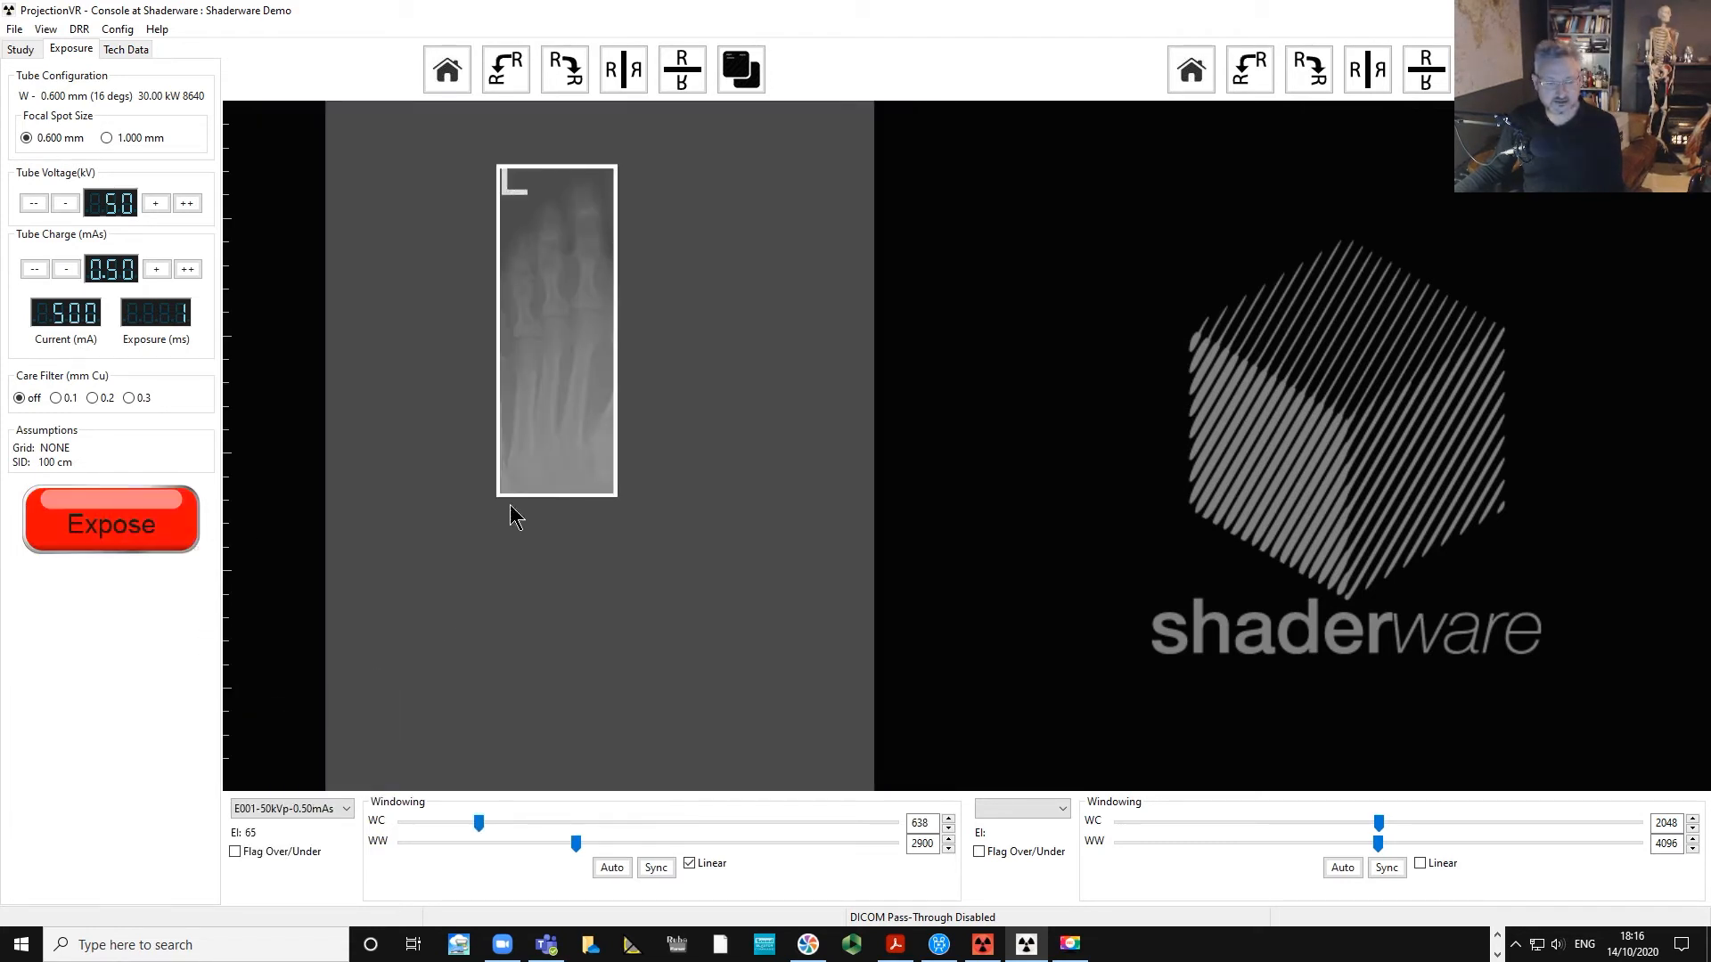
Adjust the image windowing and turn on the image annotations overlay.
left_click_drag(593, 369, 366, 390)
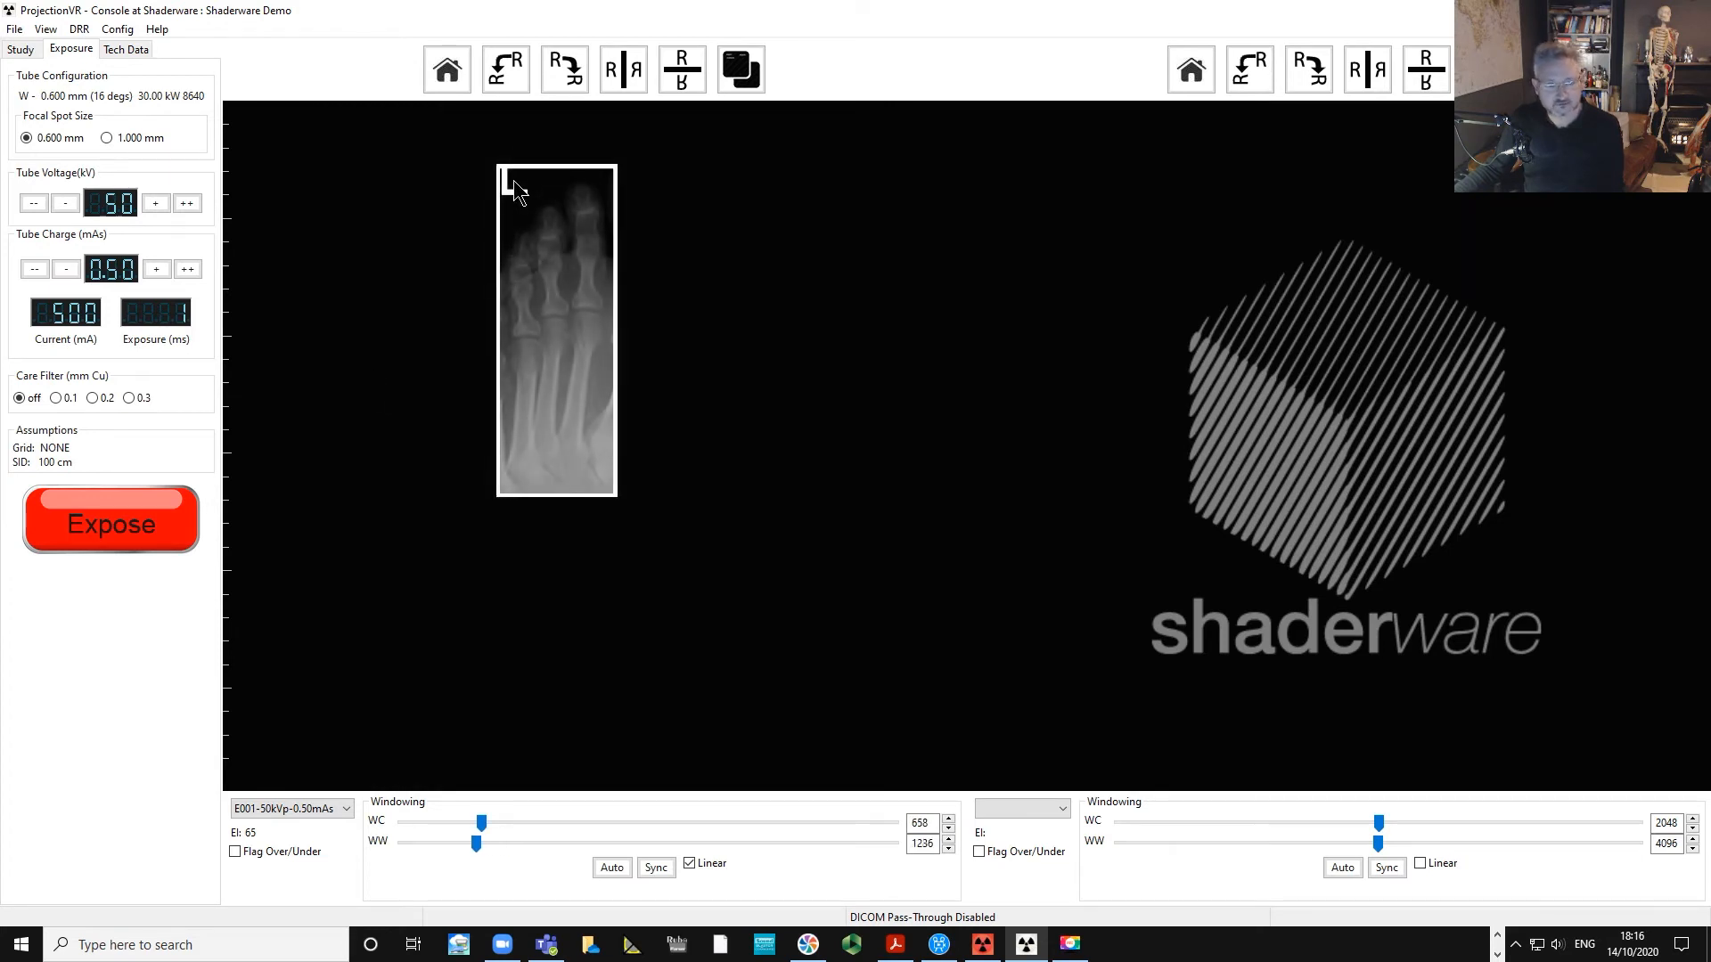
left_click(743, 73)
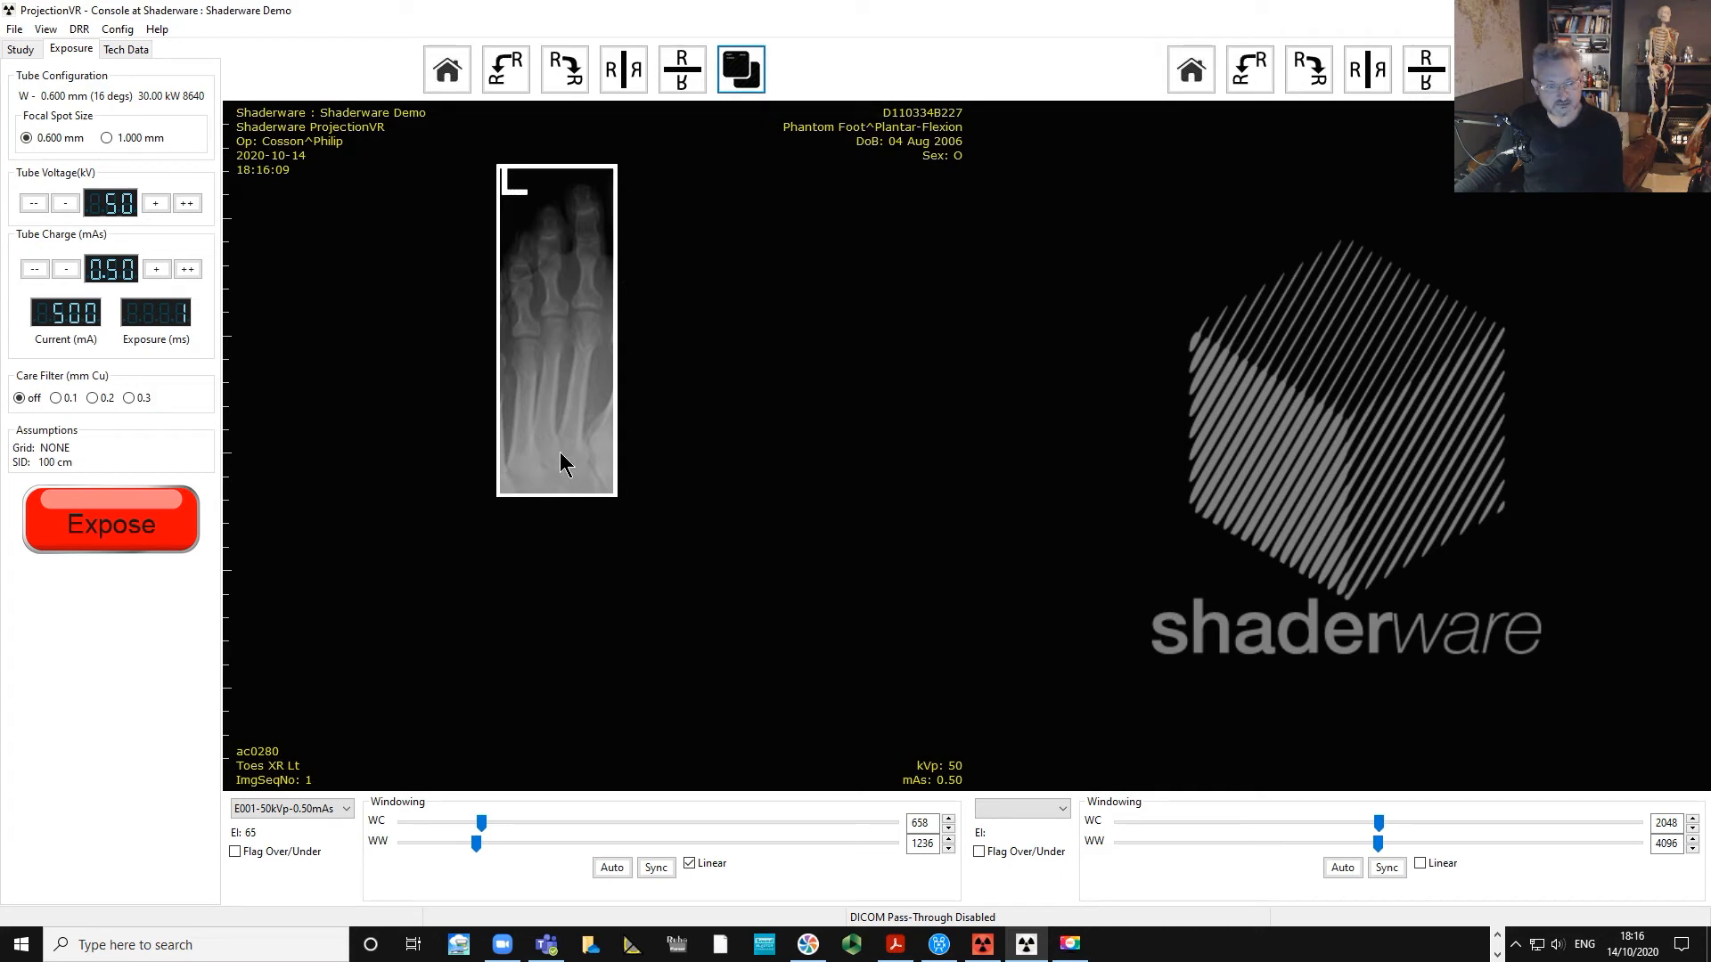
left_click_drag(569, 316, 526, 256)
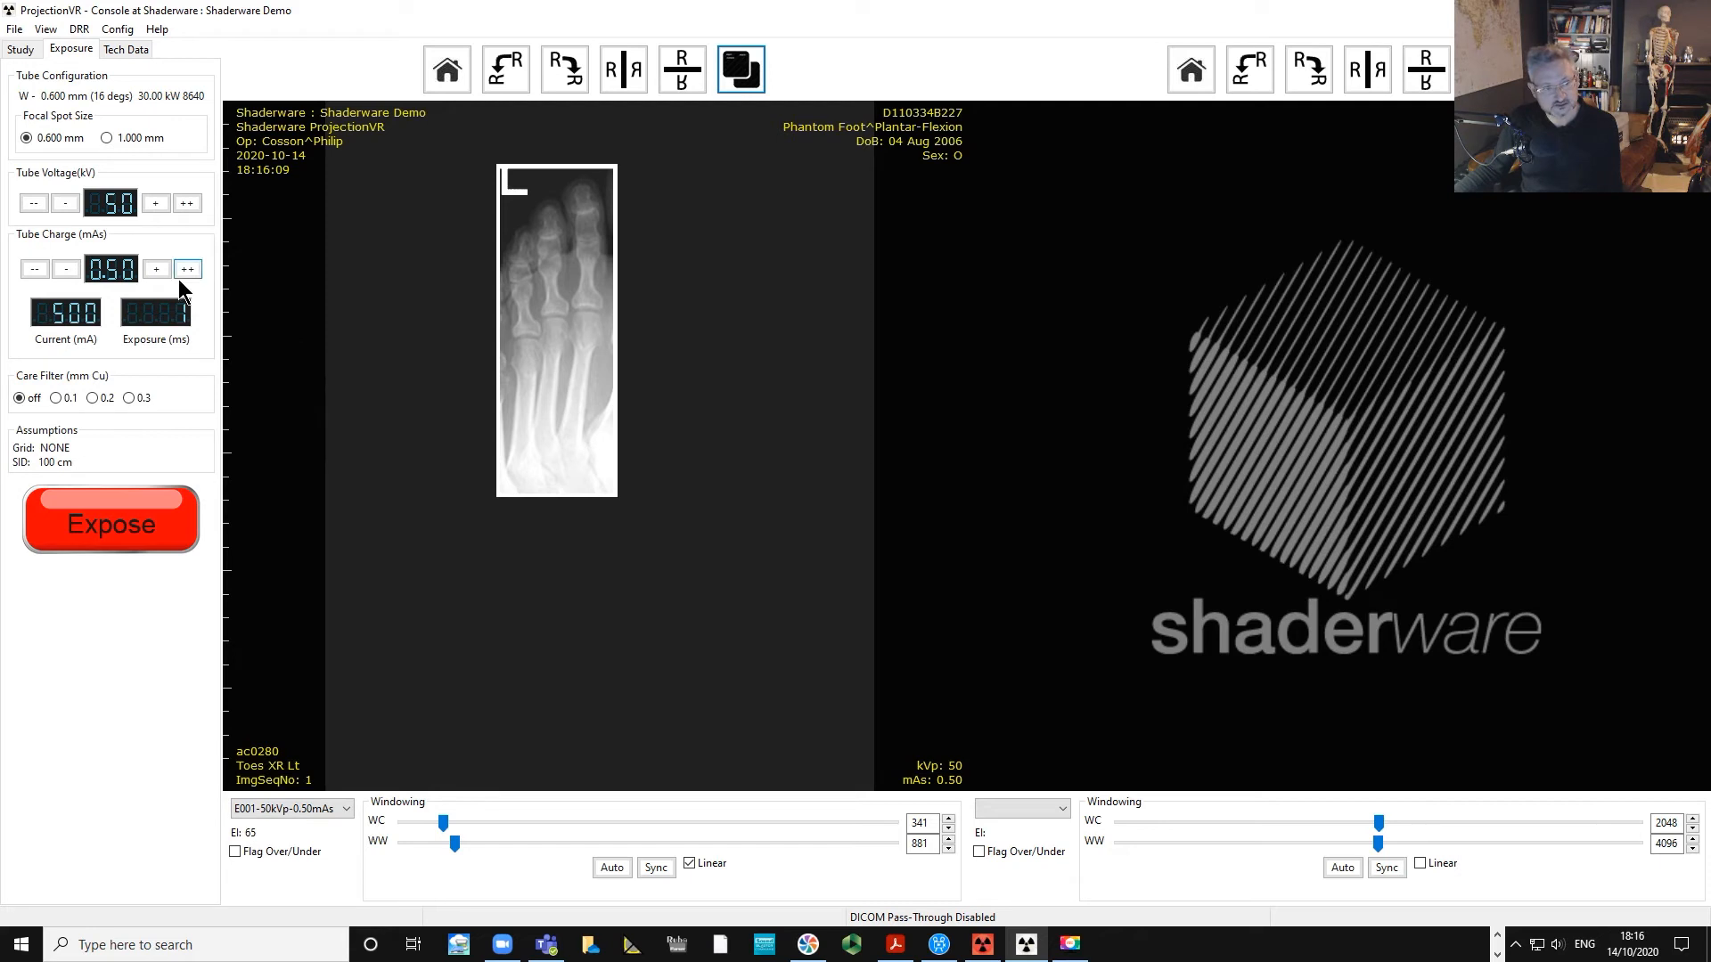
Raise the tube charge to 2.00 mAs.
left_click(156, 269)
left_click(156, 269)
left_click(156, 269)
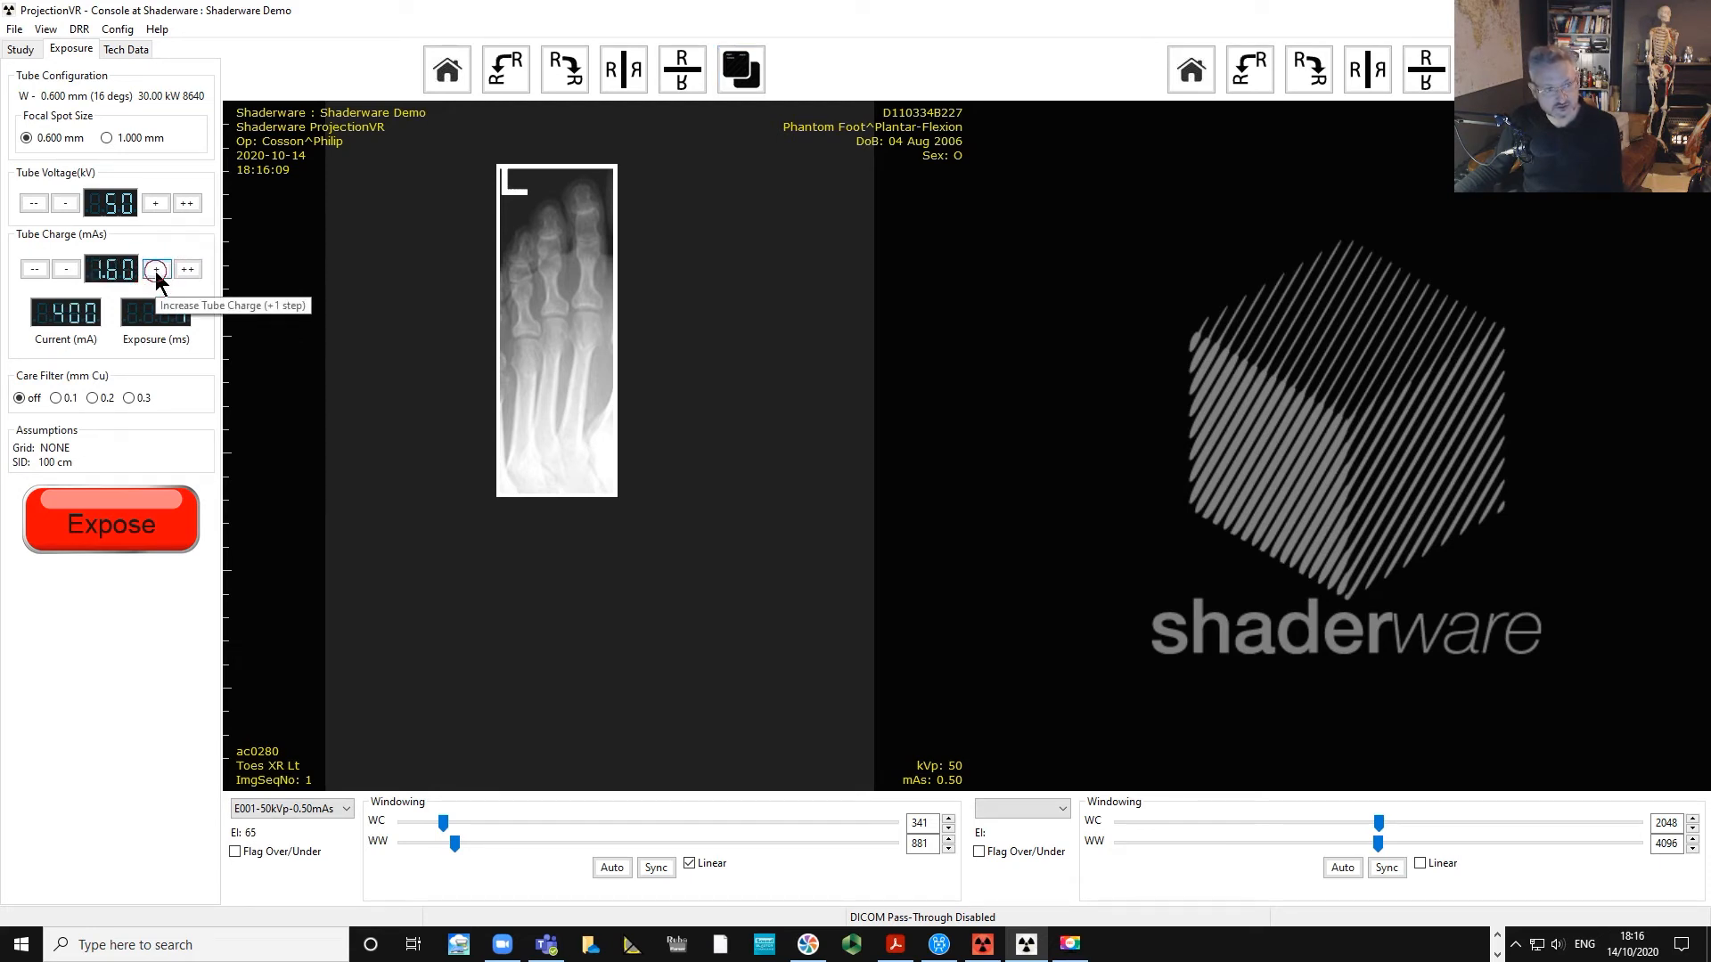
left_click(156, 269)
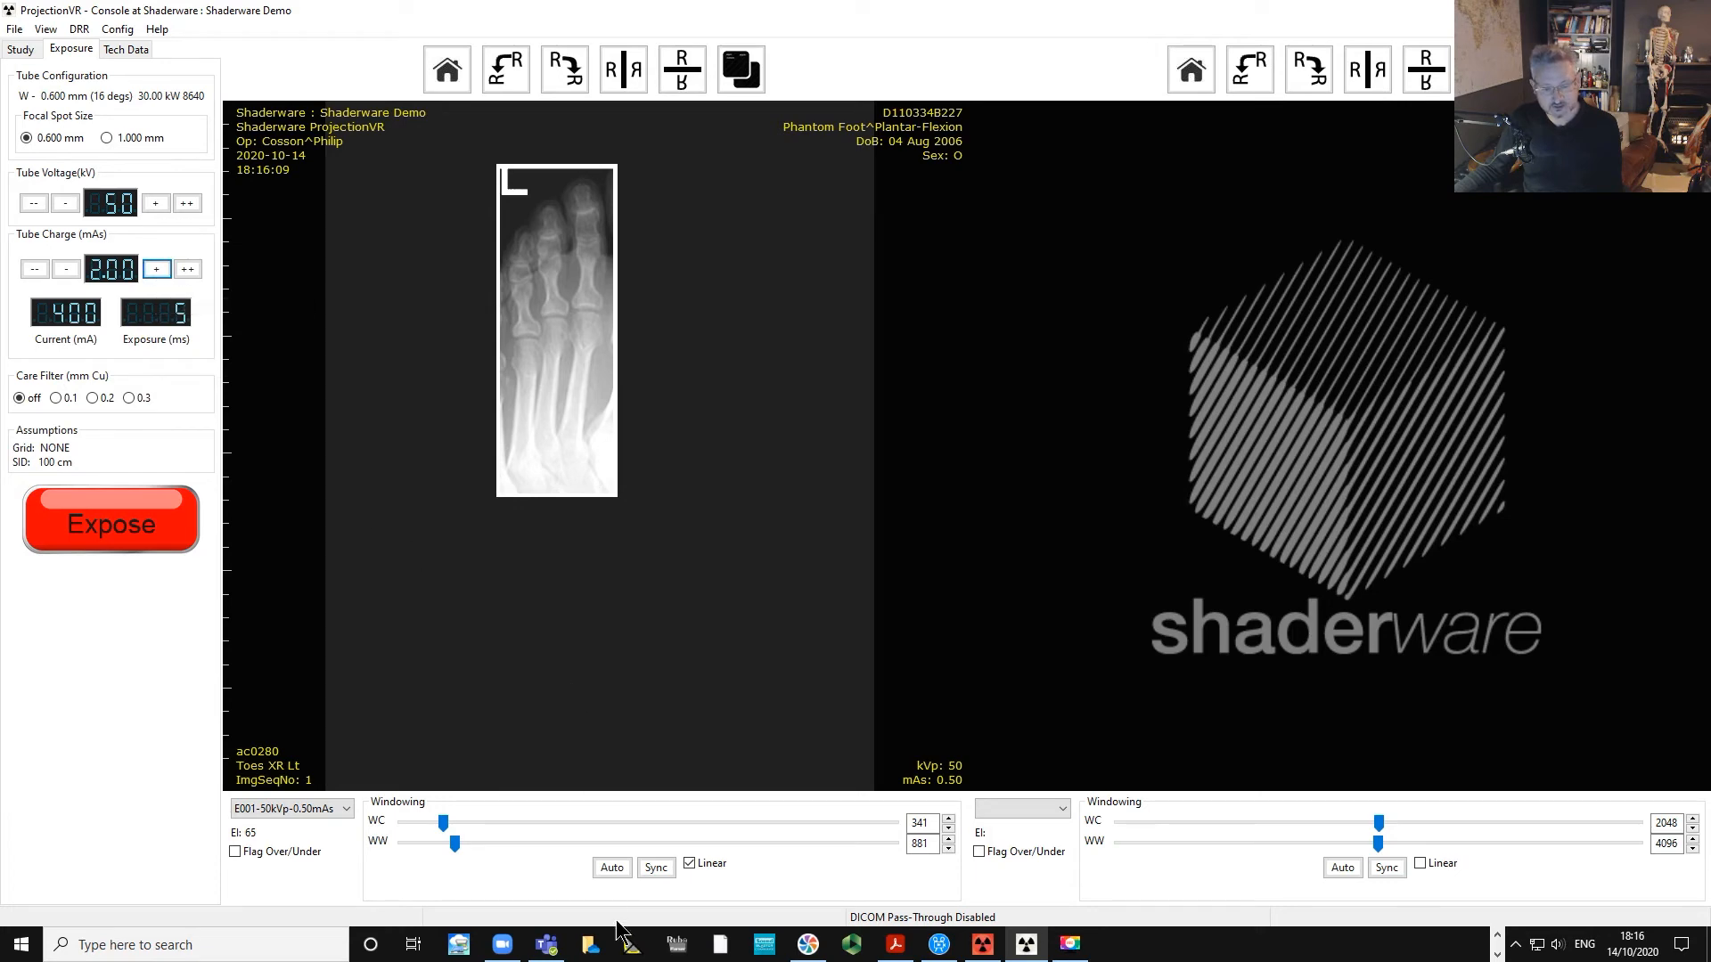
Switch to the room window and angle the X-ray tube to 10 degrees.
left_click(983, 947)
left_click_drag(1042, 341, 1043, 332)
scroll(1044, 332, "down", 4)
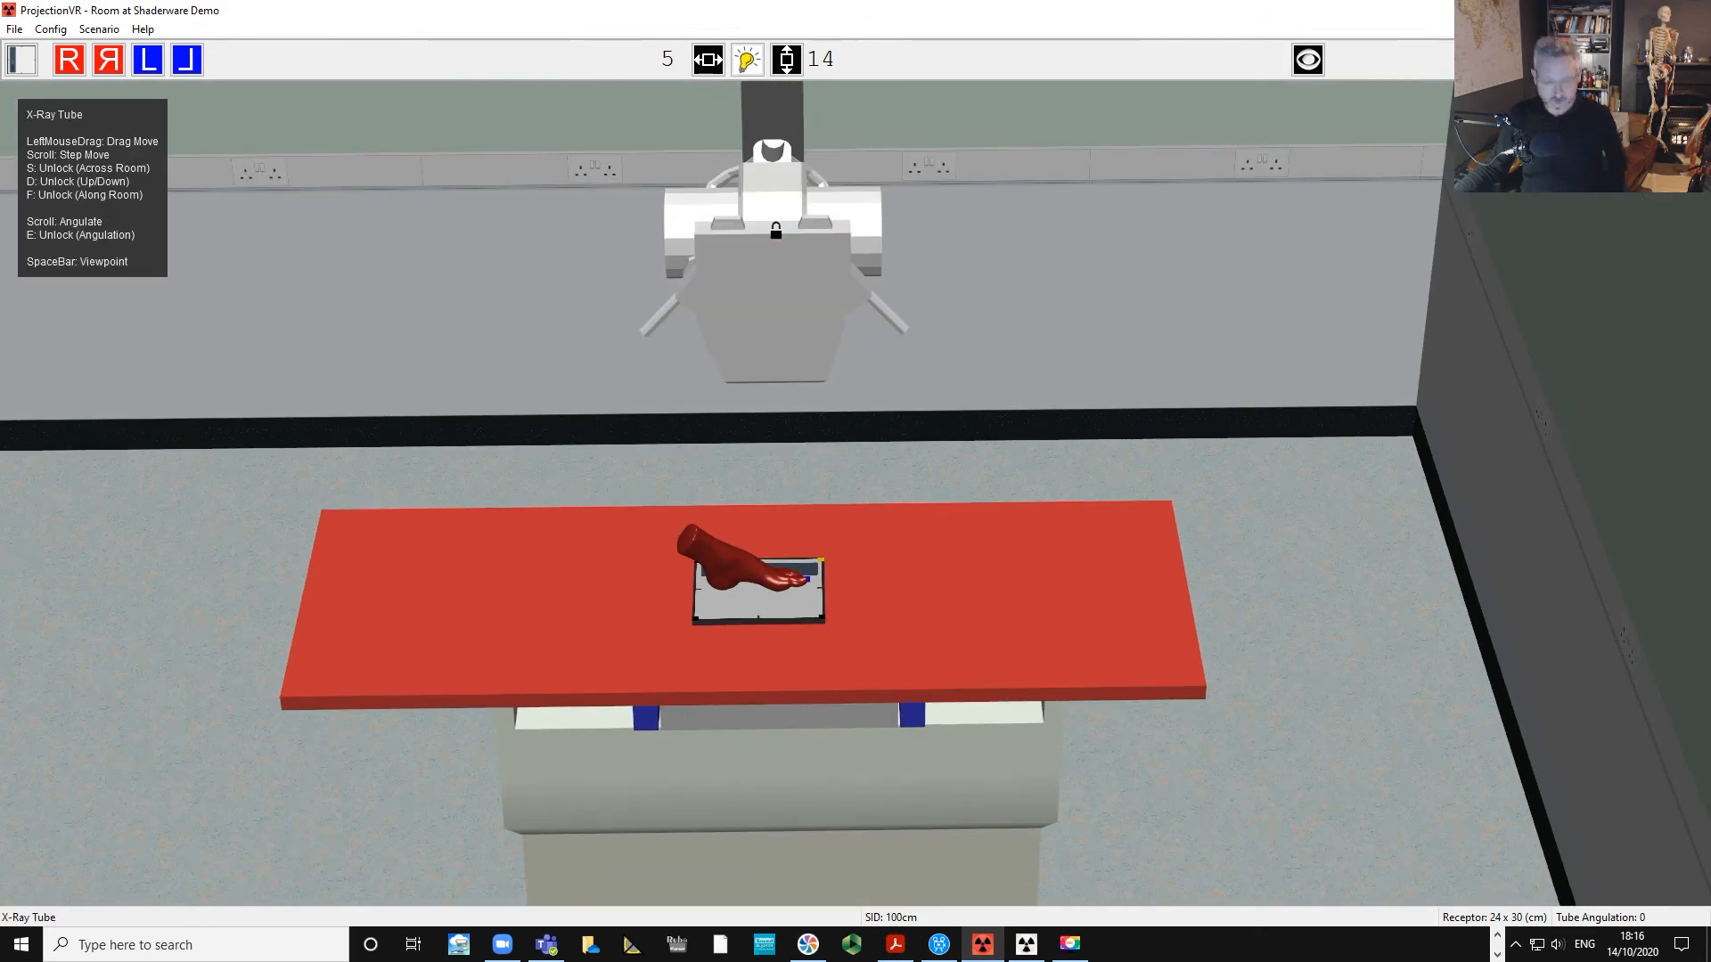
key("e")
scroll(775, 230, "up", 4)
scroll(776, 230, "up", 6)
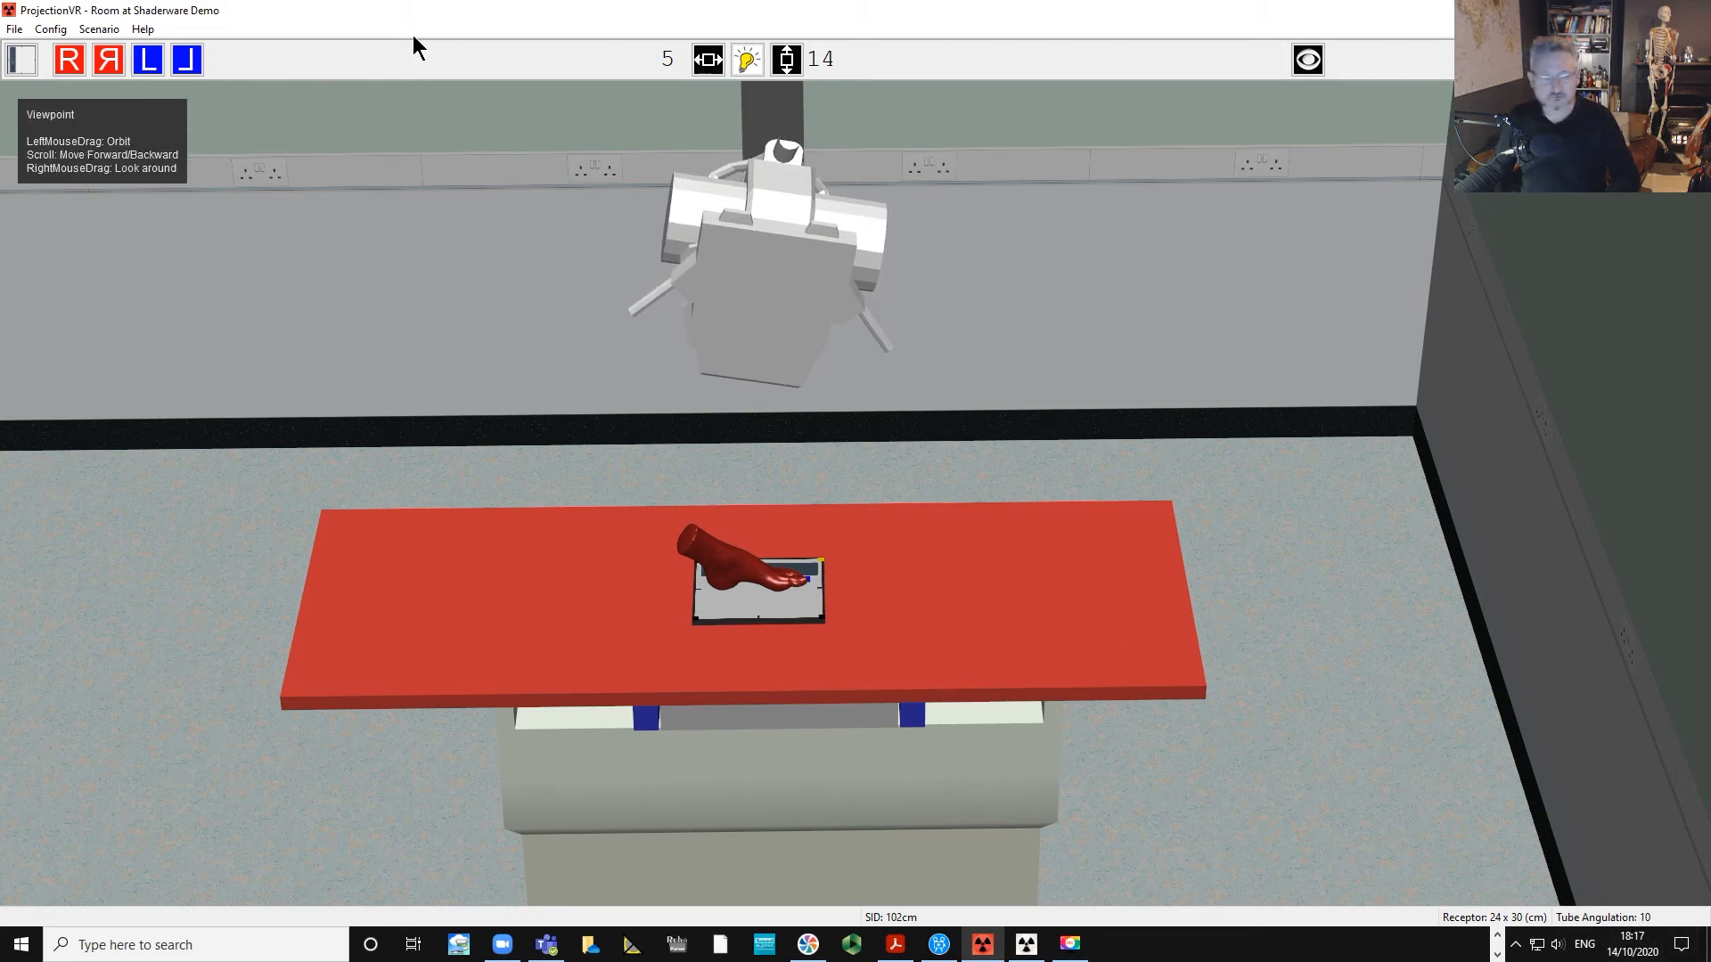
Turn on the collimation light and shift the X-ray tube to recentre the field over the toes.
left_click(746, 59)
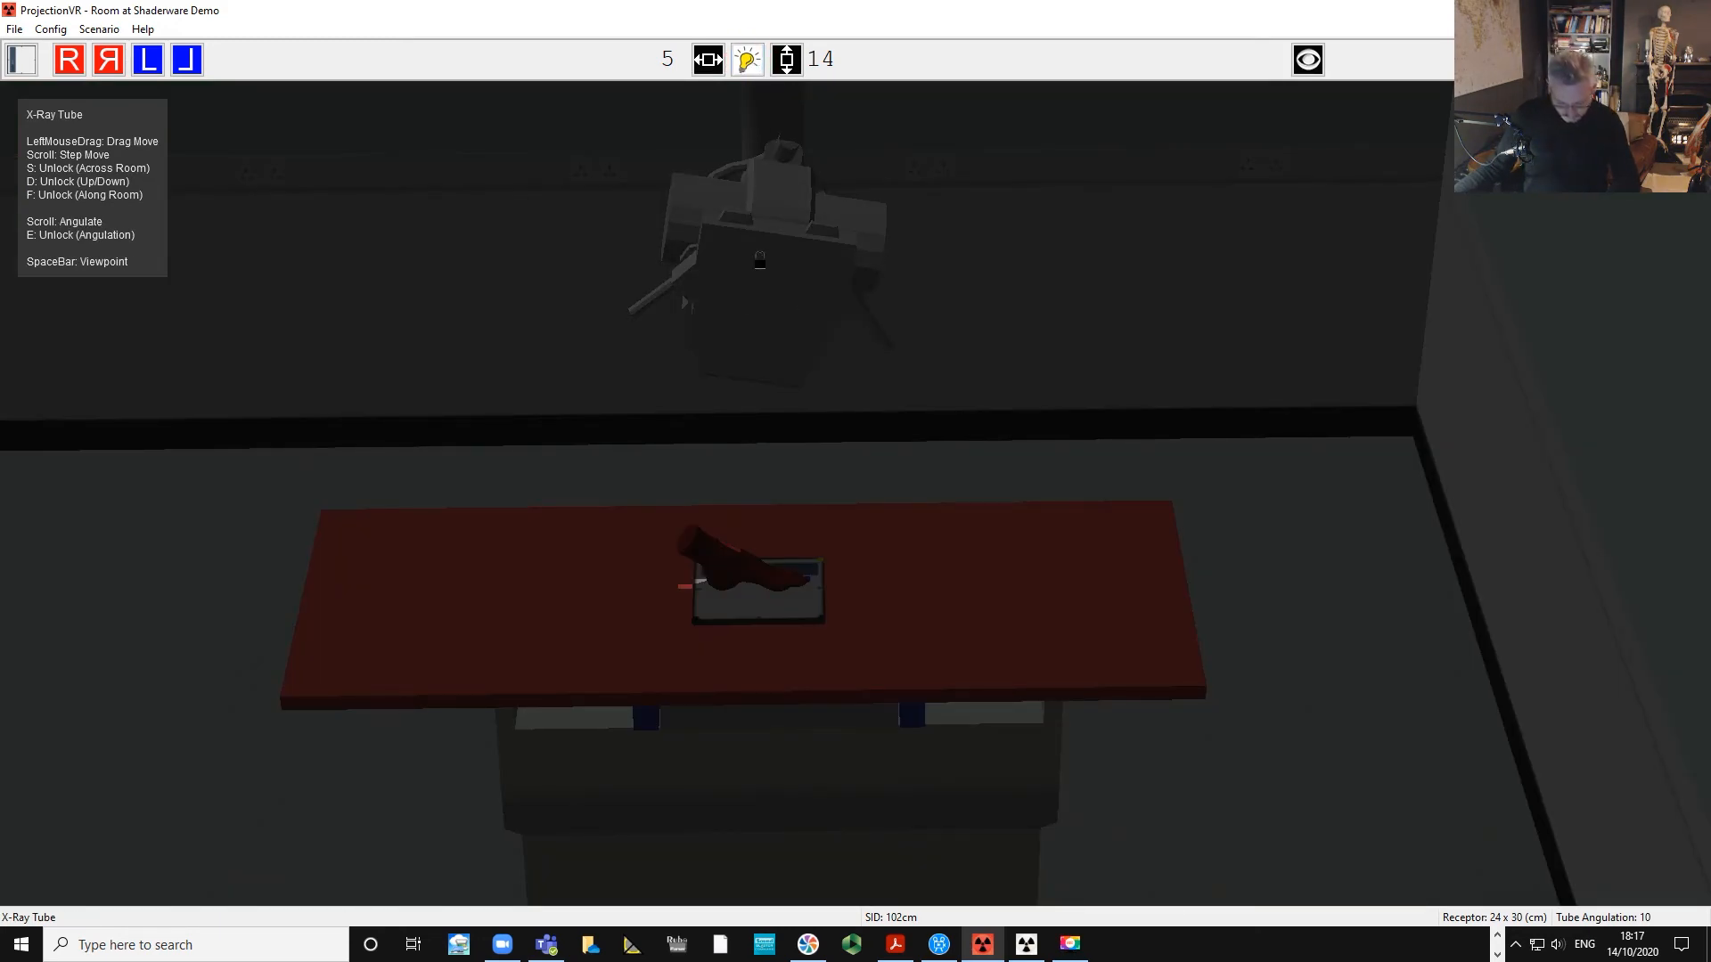
left_click_drag(756, 256, 829, 270)
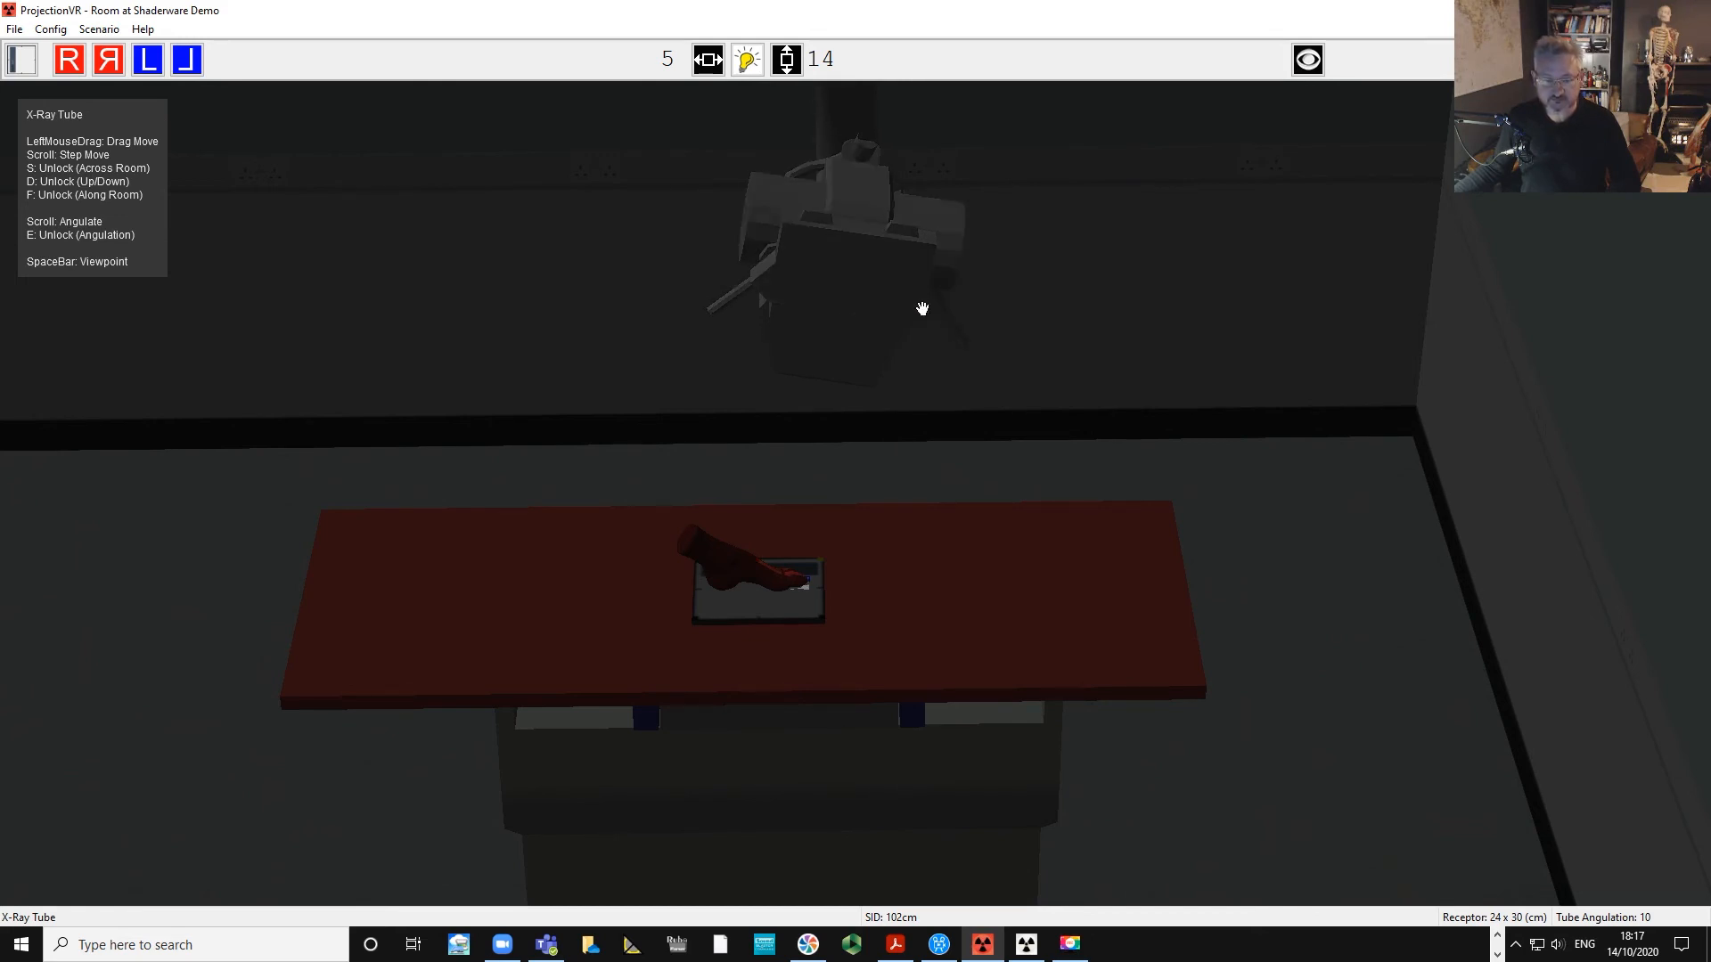
key("space")
scroll(1024, 367, "up", 3)
left_click_drag(1033, 383, 883, 392)
left_click(783, 642)
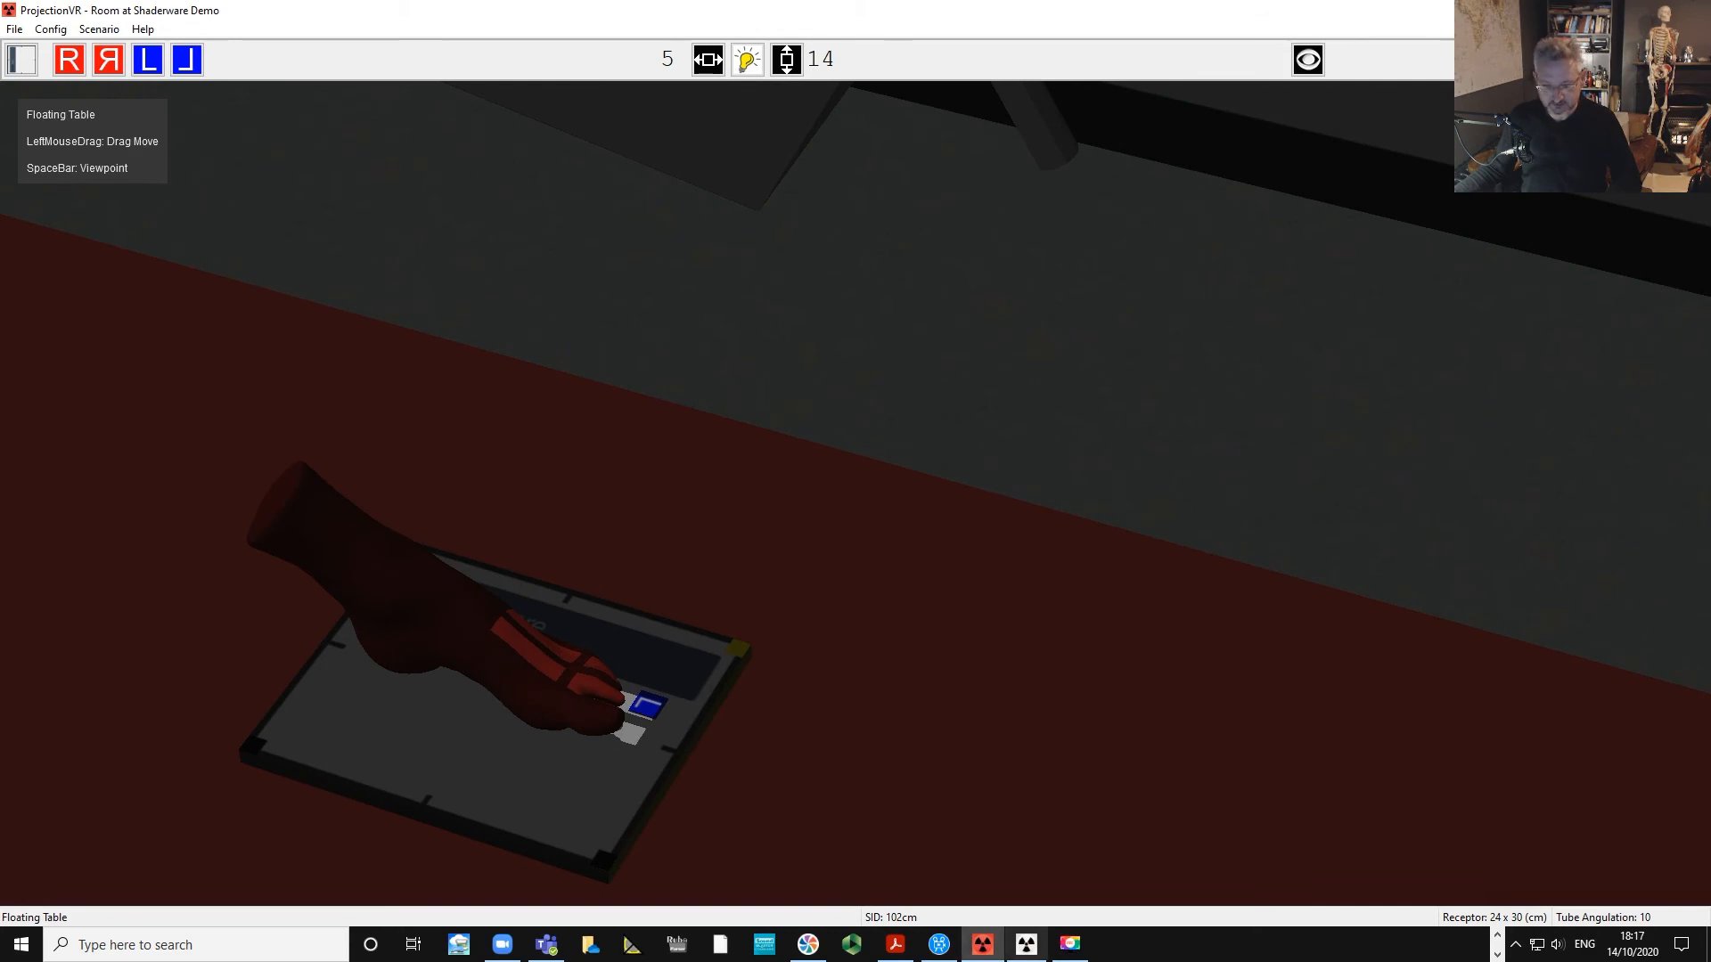
Switch to the console window and prepare the tube for exposure.
left_click(1026, 944)
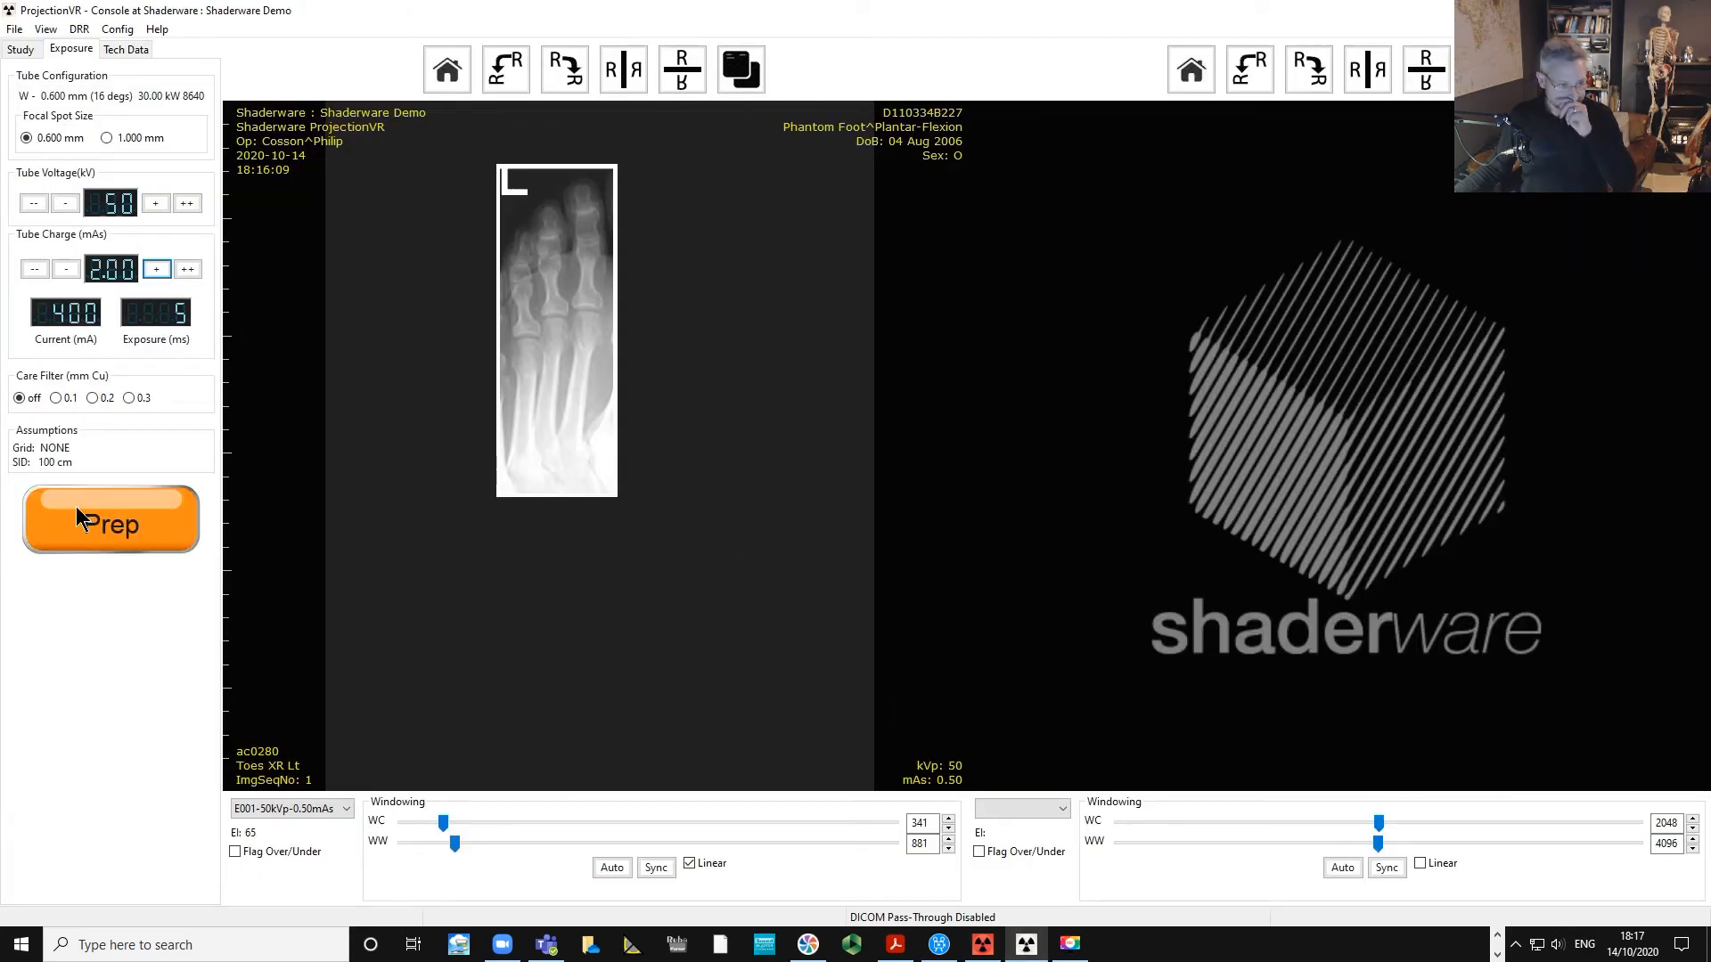
left_click(76, 508)
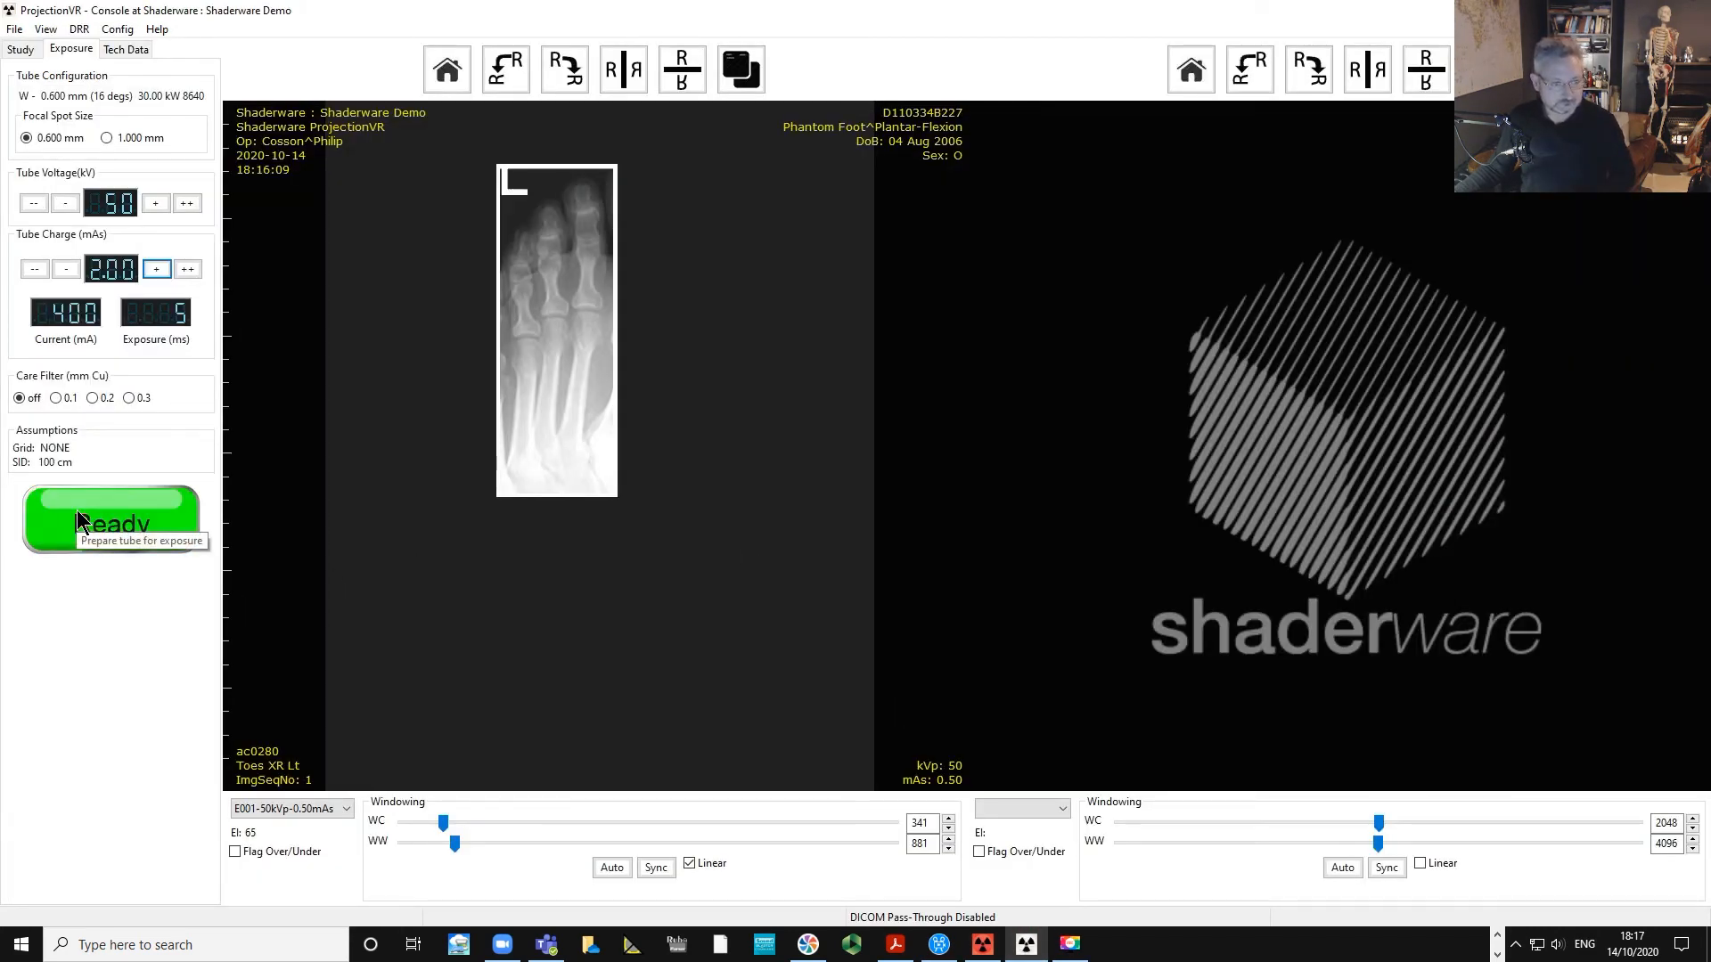
Expose the radiograph and adjust the new image's window centre and width.
left_click(76, 508)
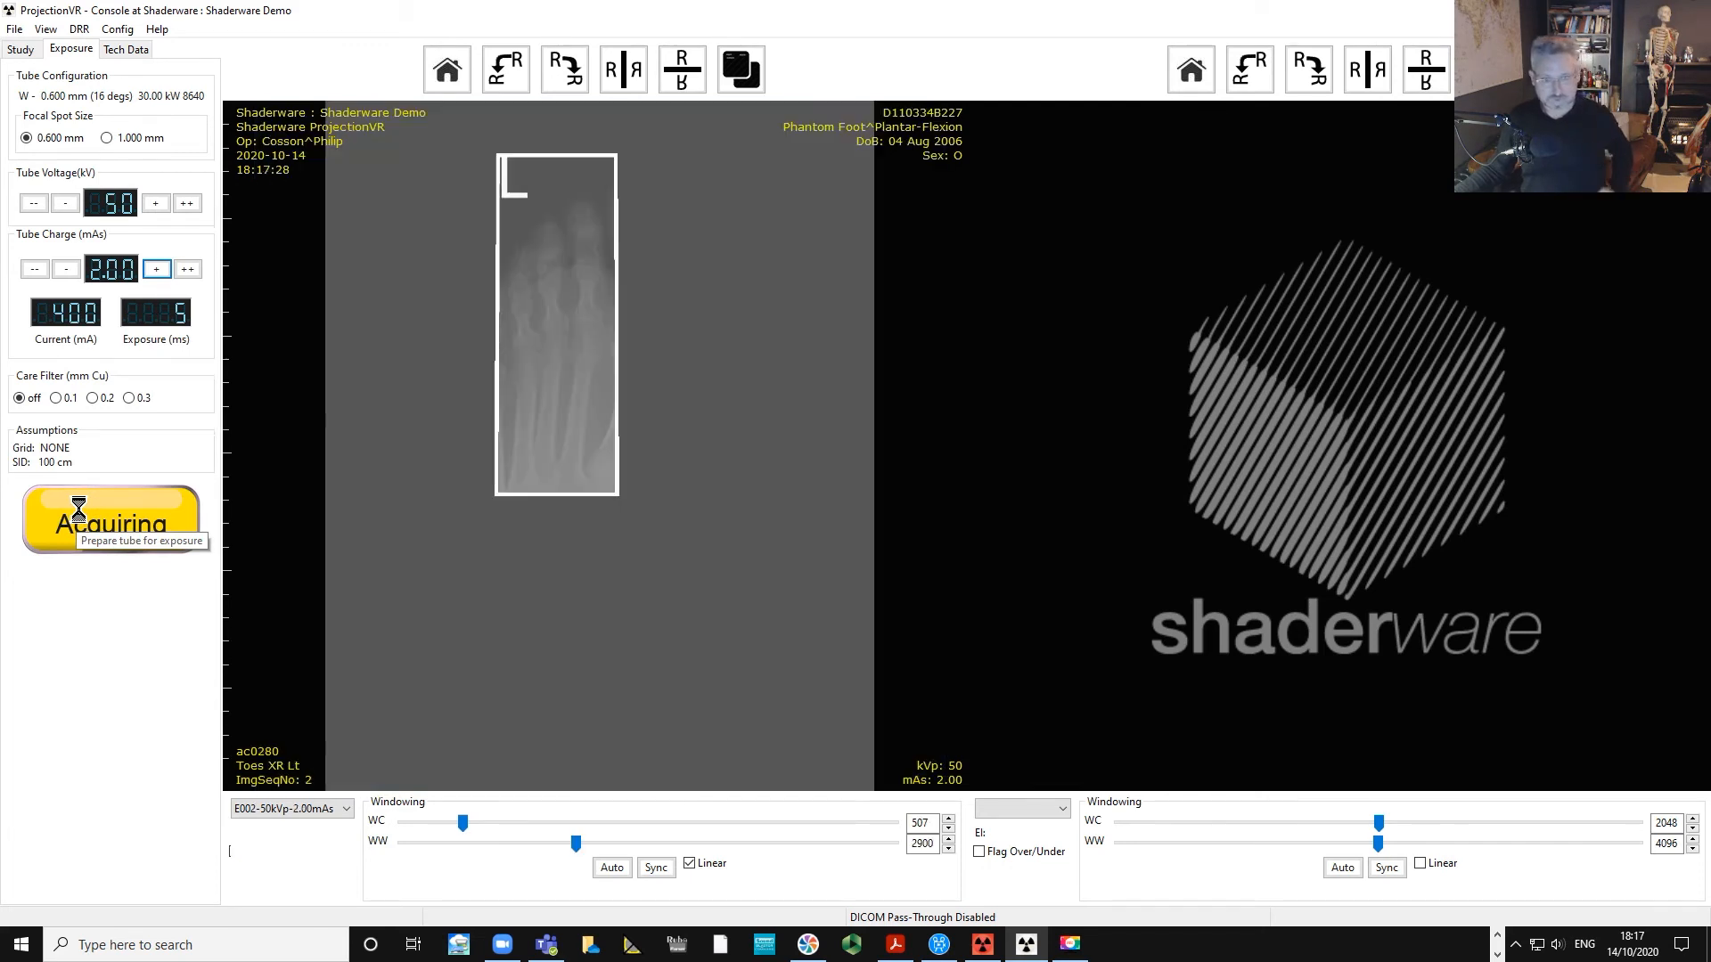
left_click_drag(583, 263, 482, 310)
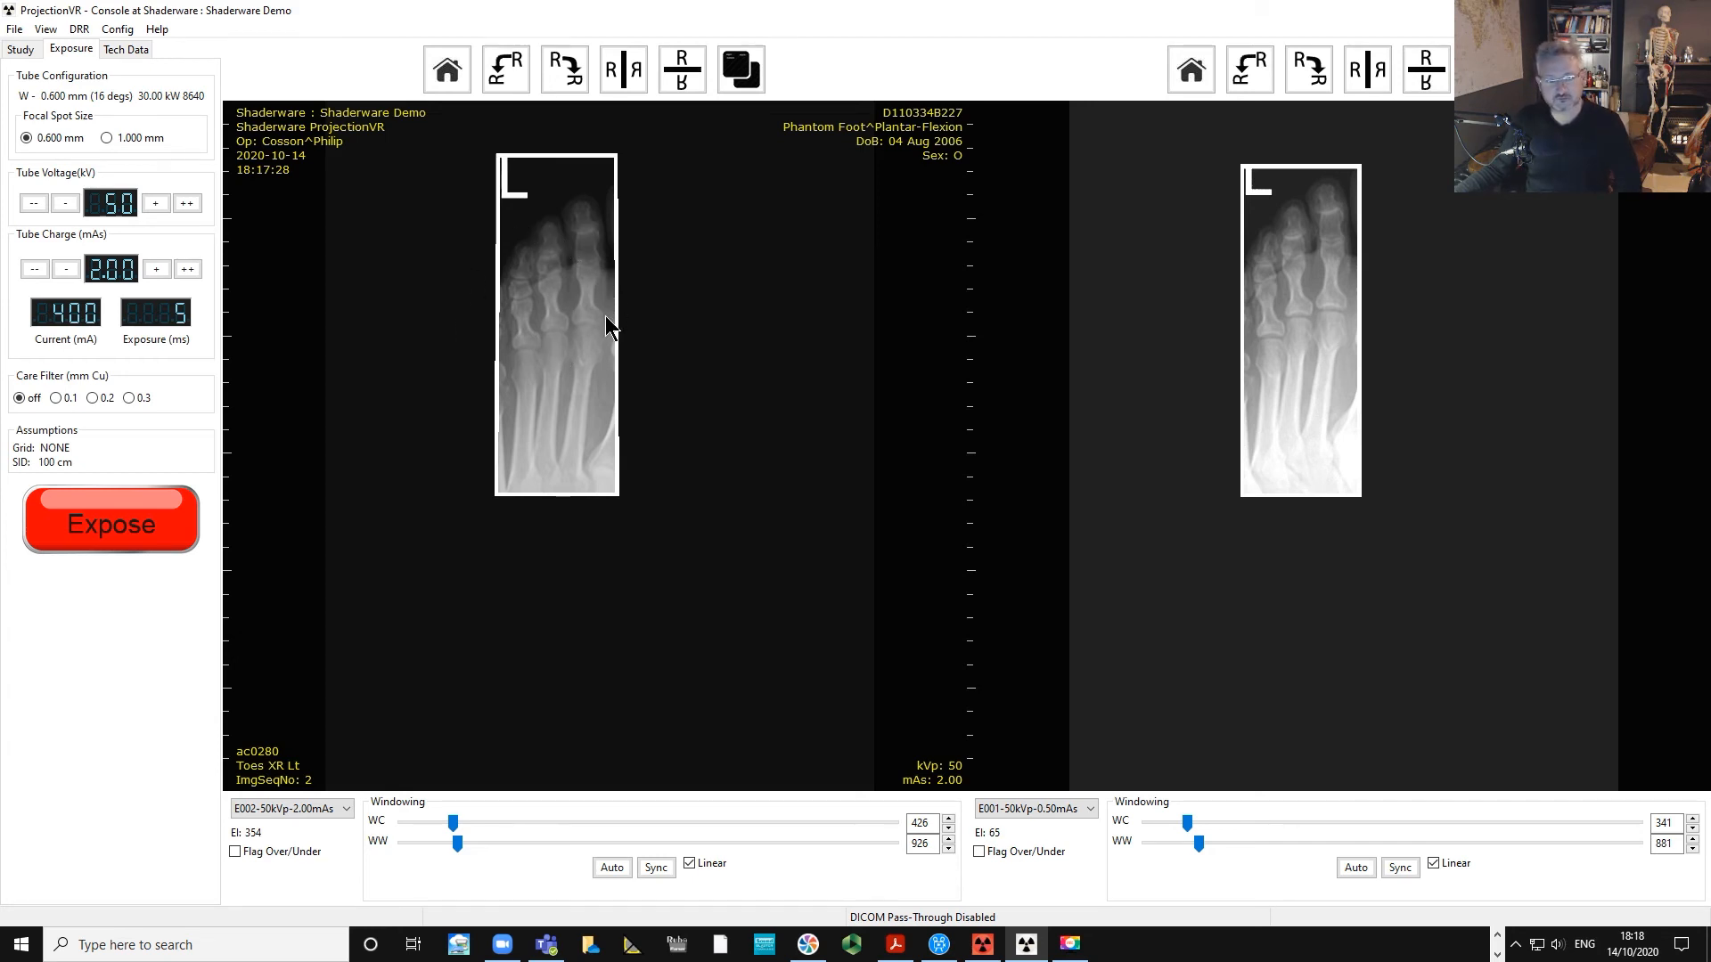
left_click_drag(585, 360, 583, 253)
Switch to the room window and angle the X-ray tube to 15 degrees.
left_click(982, 945)
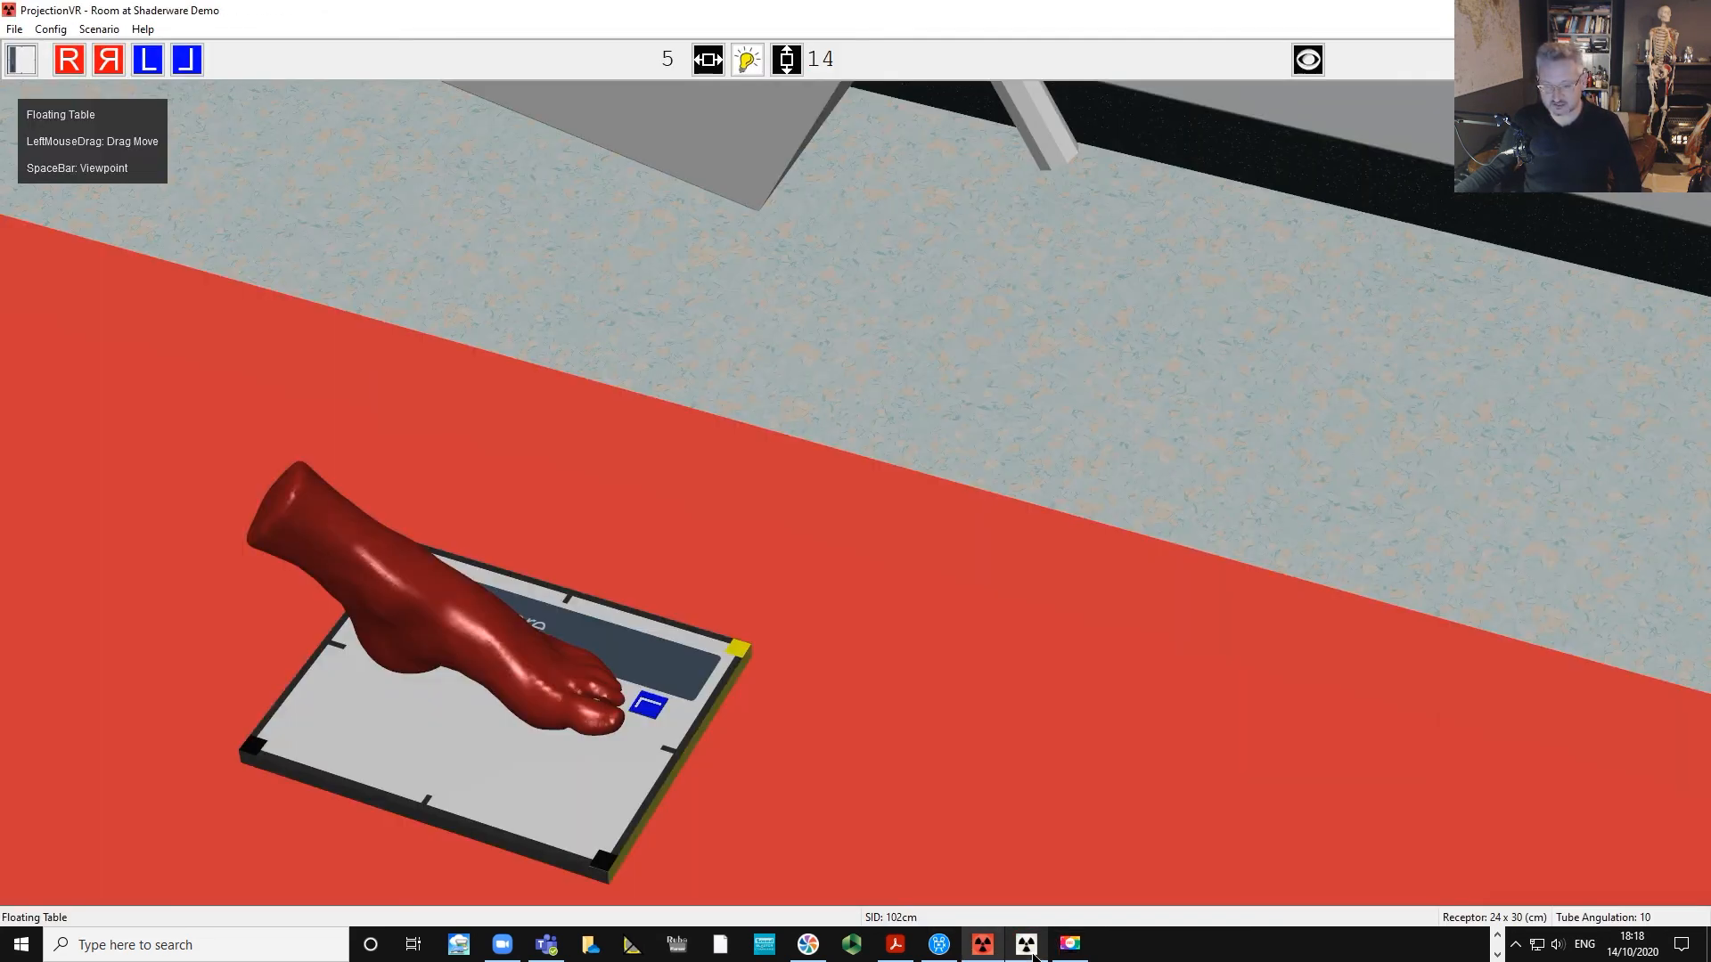
scroll(1333, 480, "down", 5)
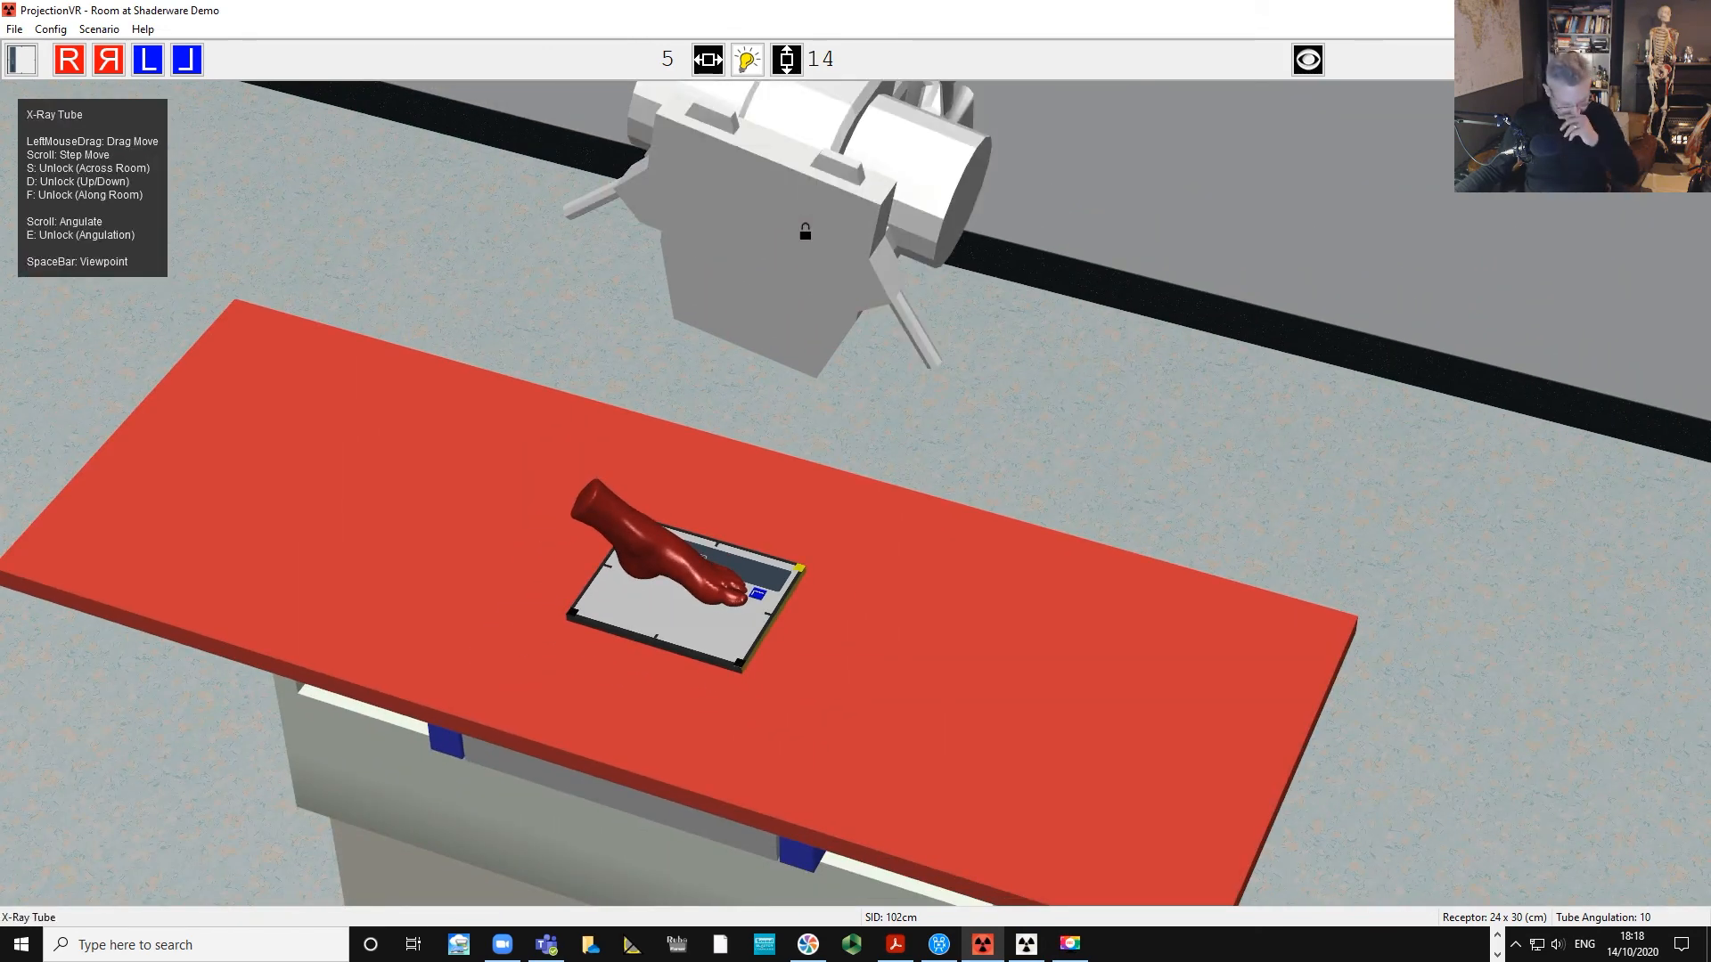
scroll(805, 231, "up", 6)
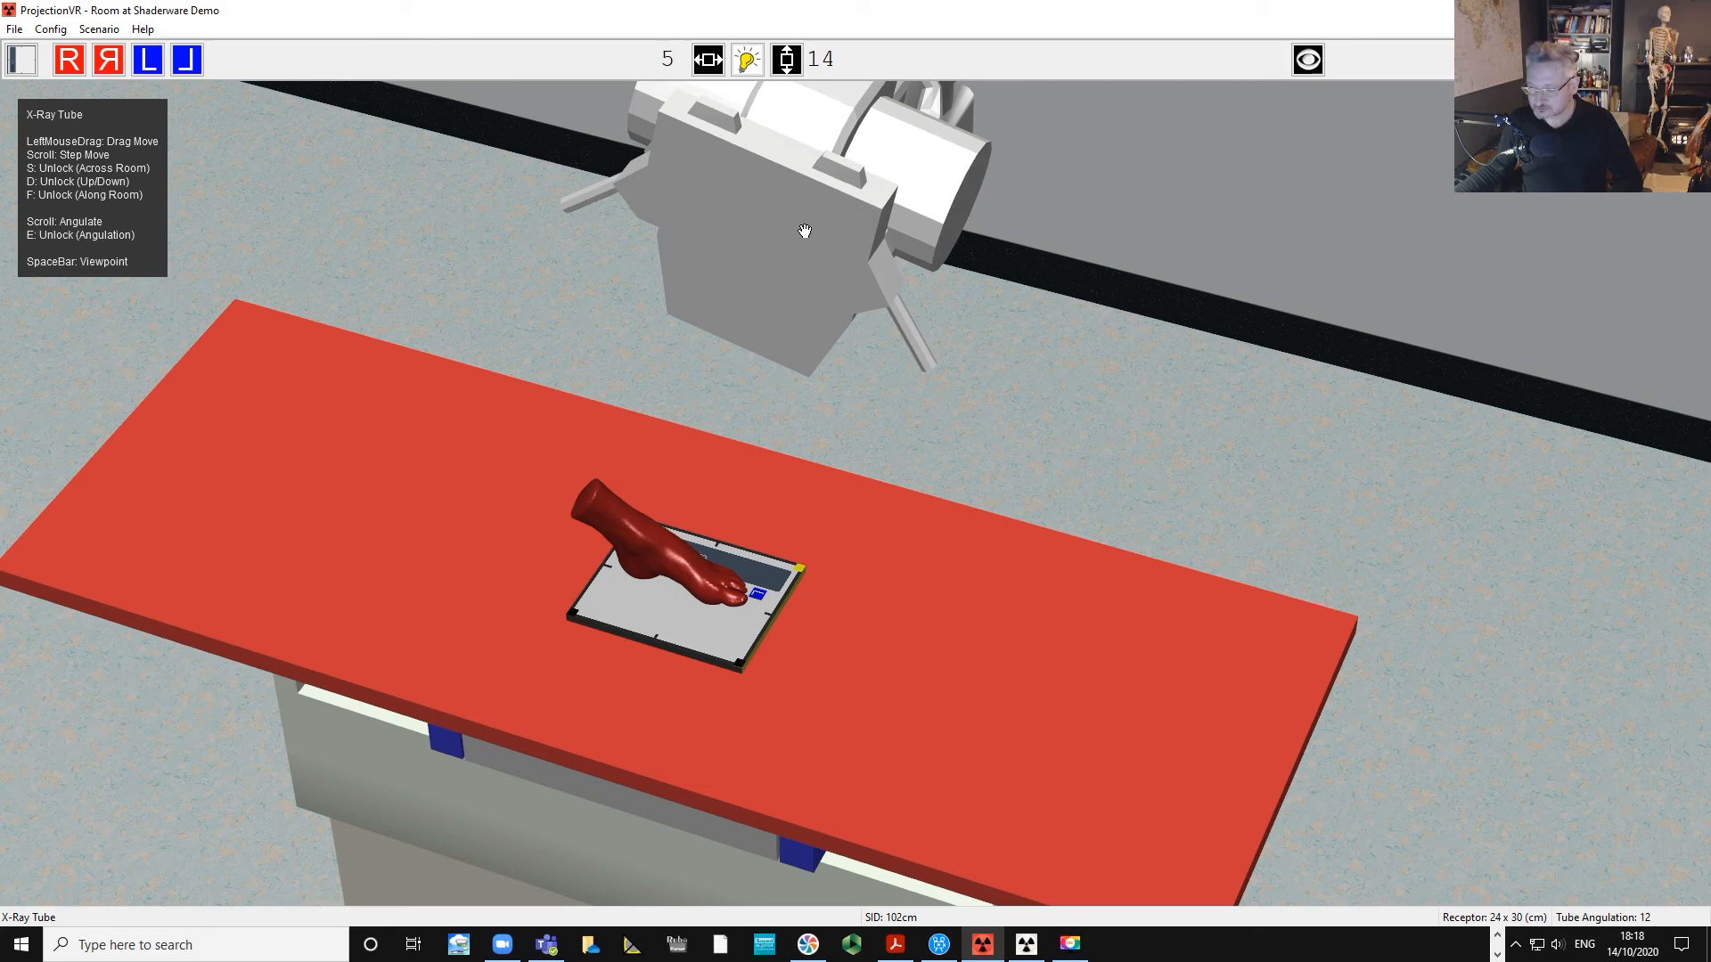
scroll(804, 232, "down", 1)
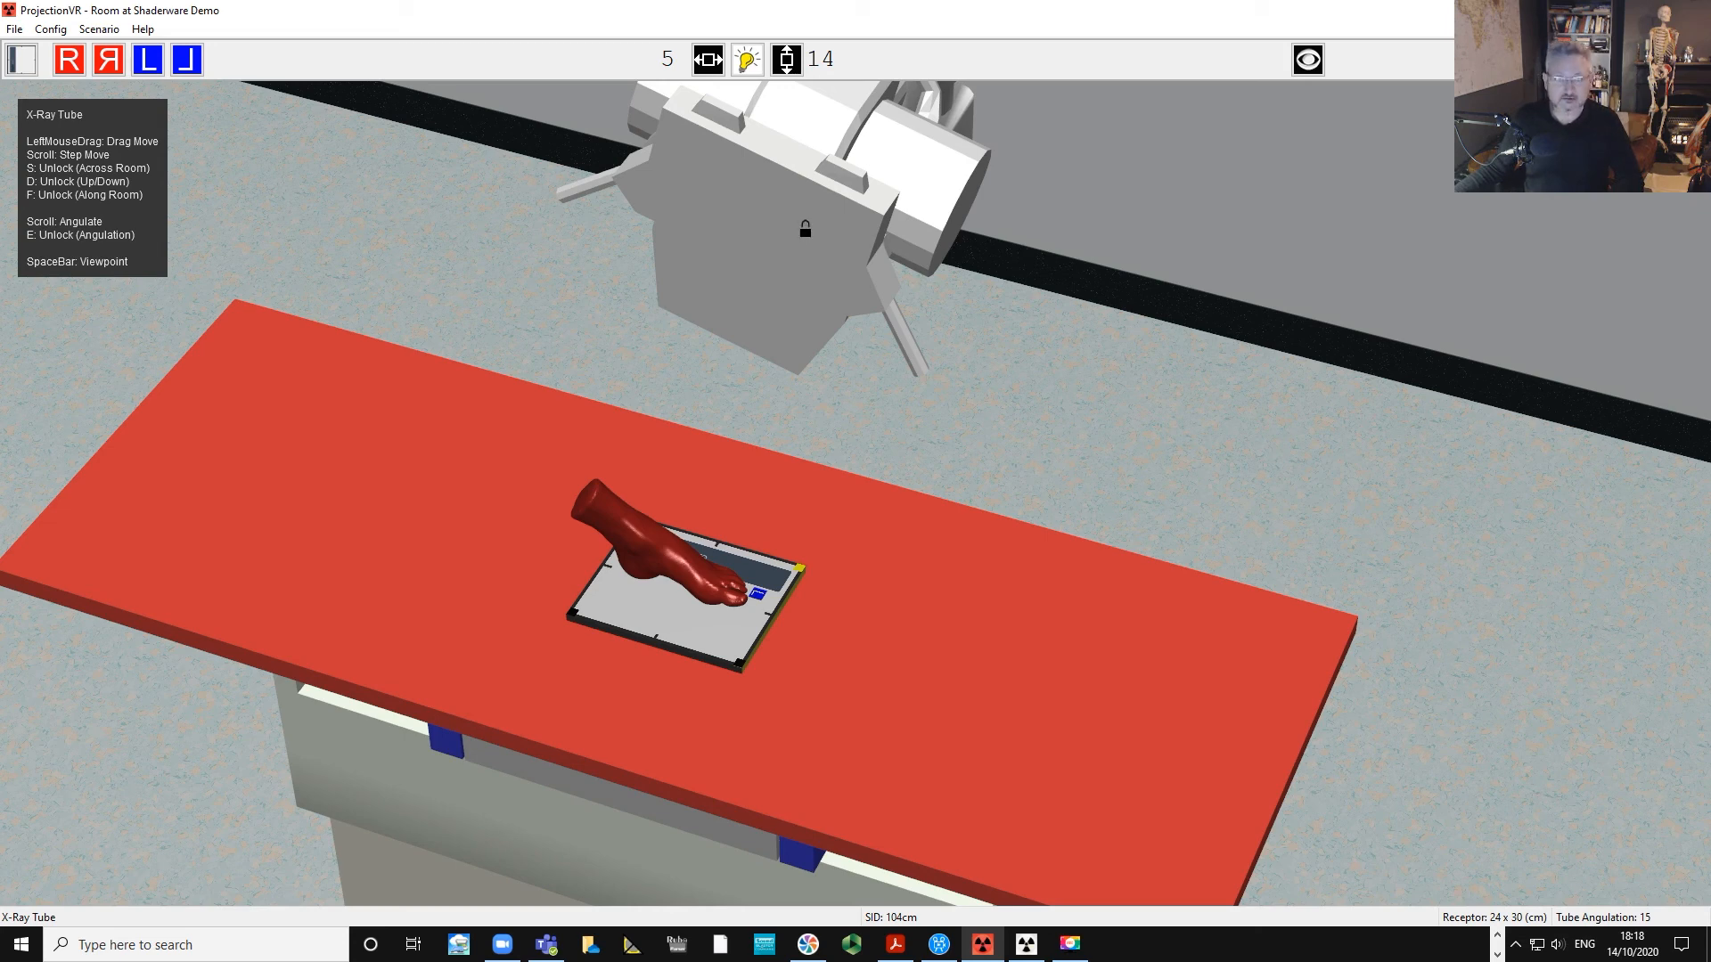
scroll(804, 234, "down", 5)
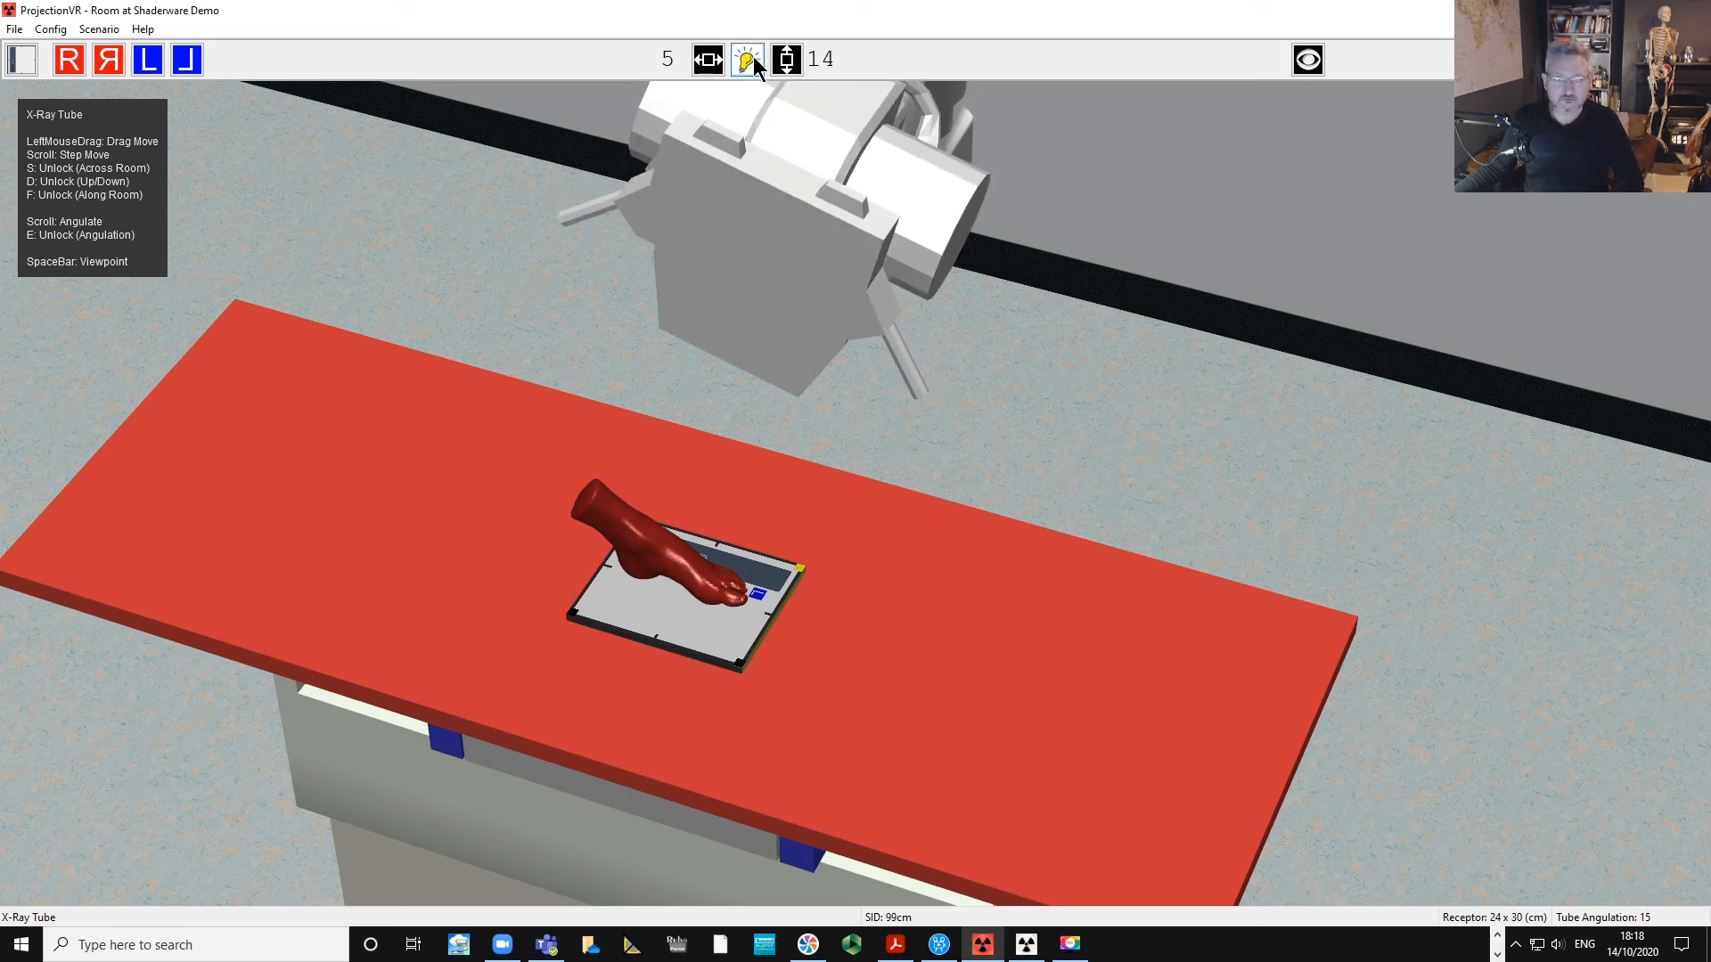
Turn on the collimation light, set the tube to a 100 cm SID, and shift it over the toes.
left_click(748, 58)
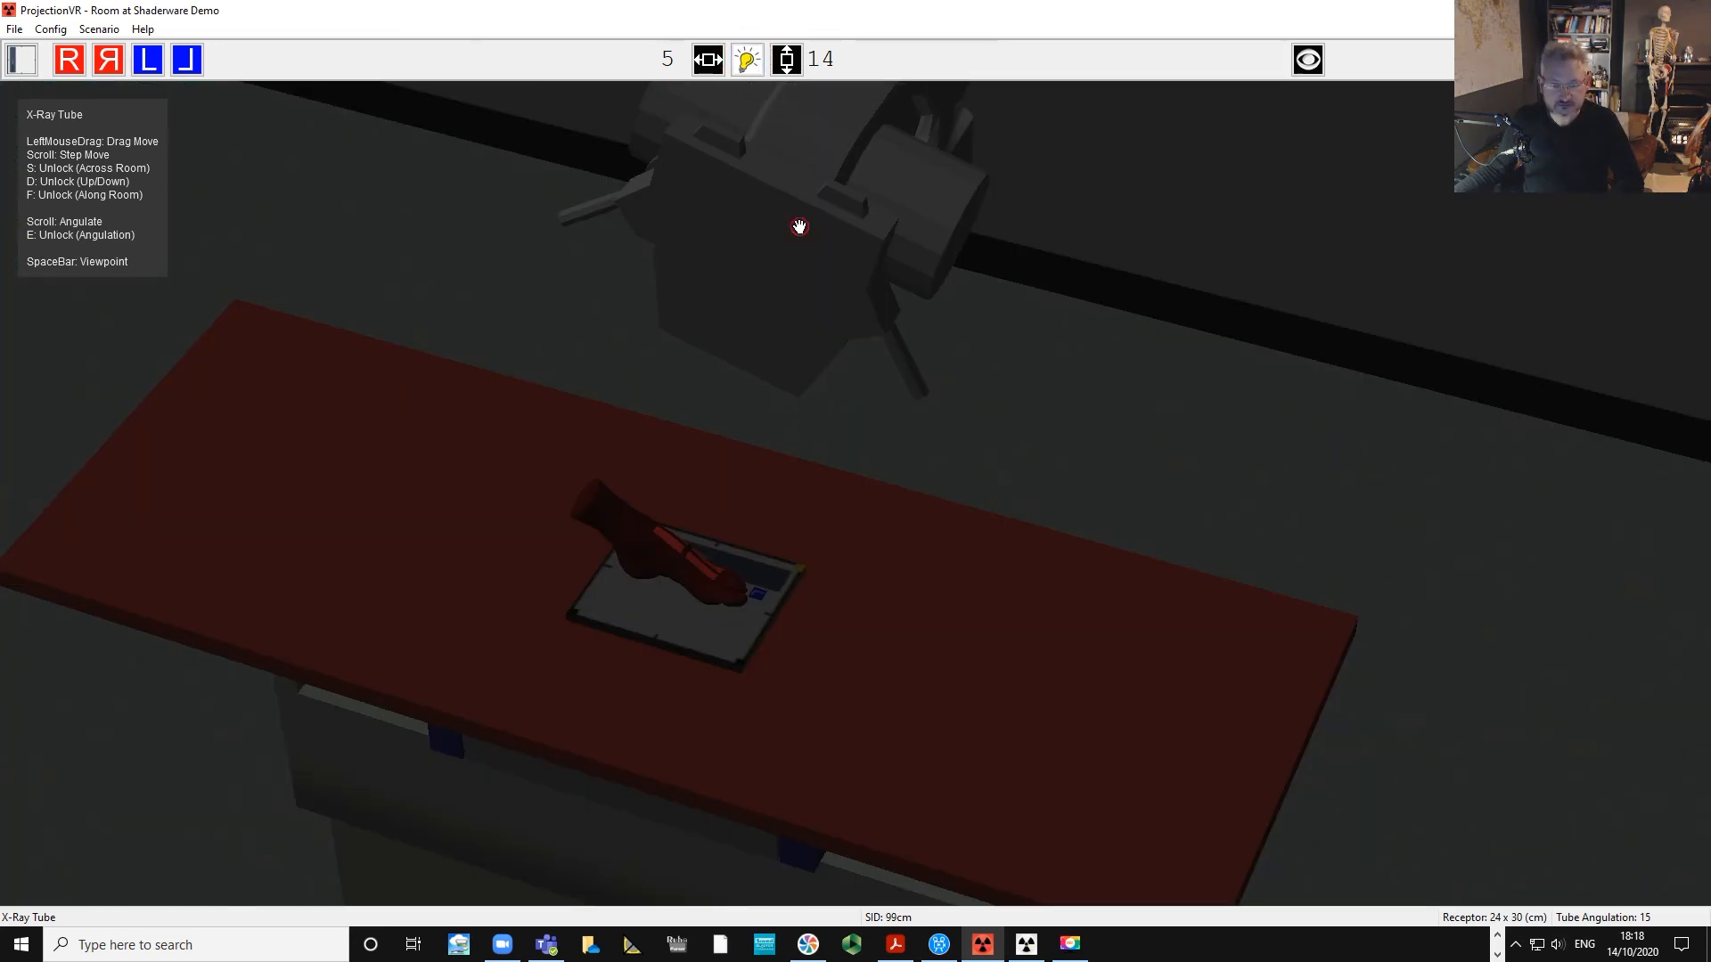
scroll(799, 233, "down", 3)
scroll(801, 236, "up", 4)
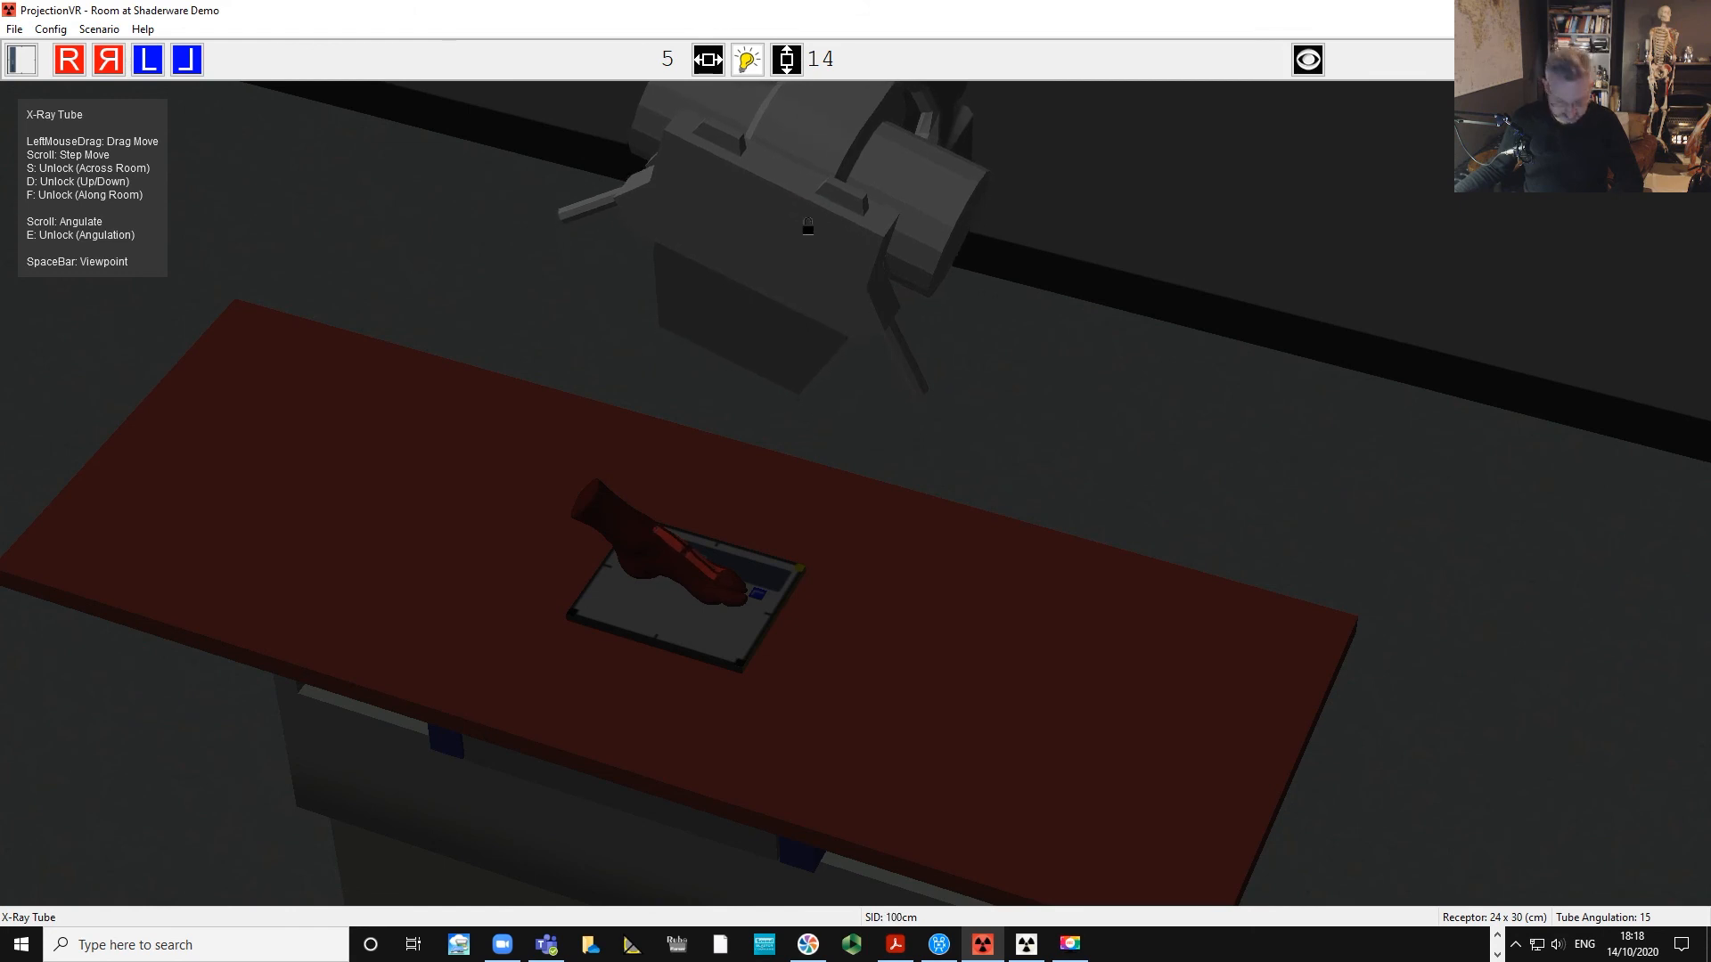
left_click_drag(809, 227, 853, 281)
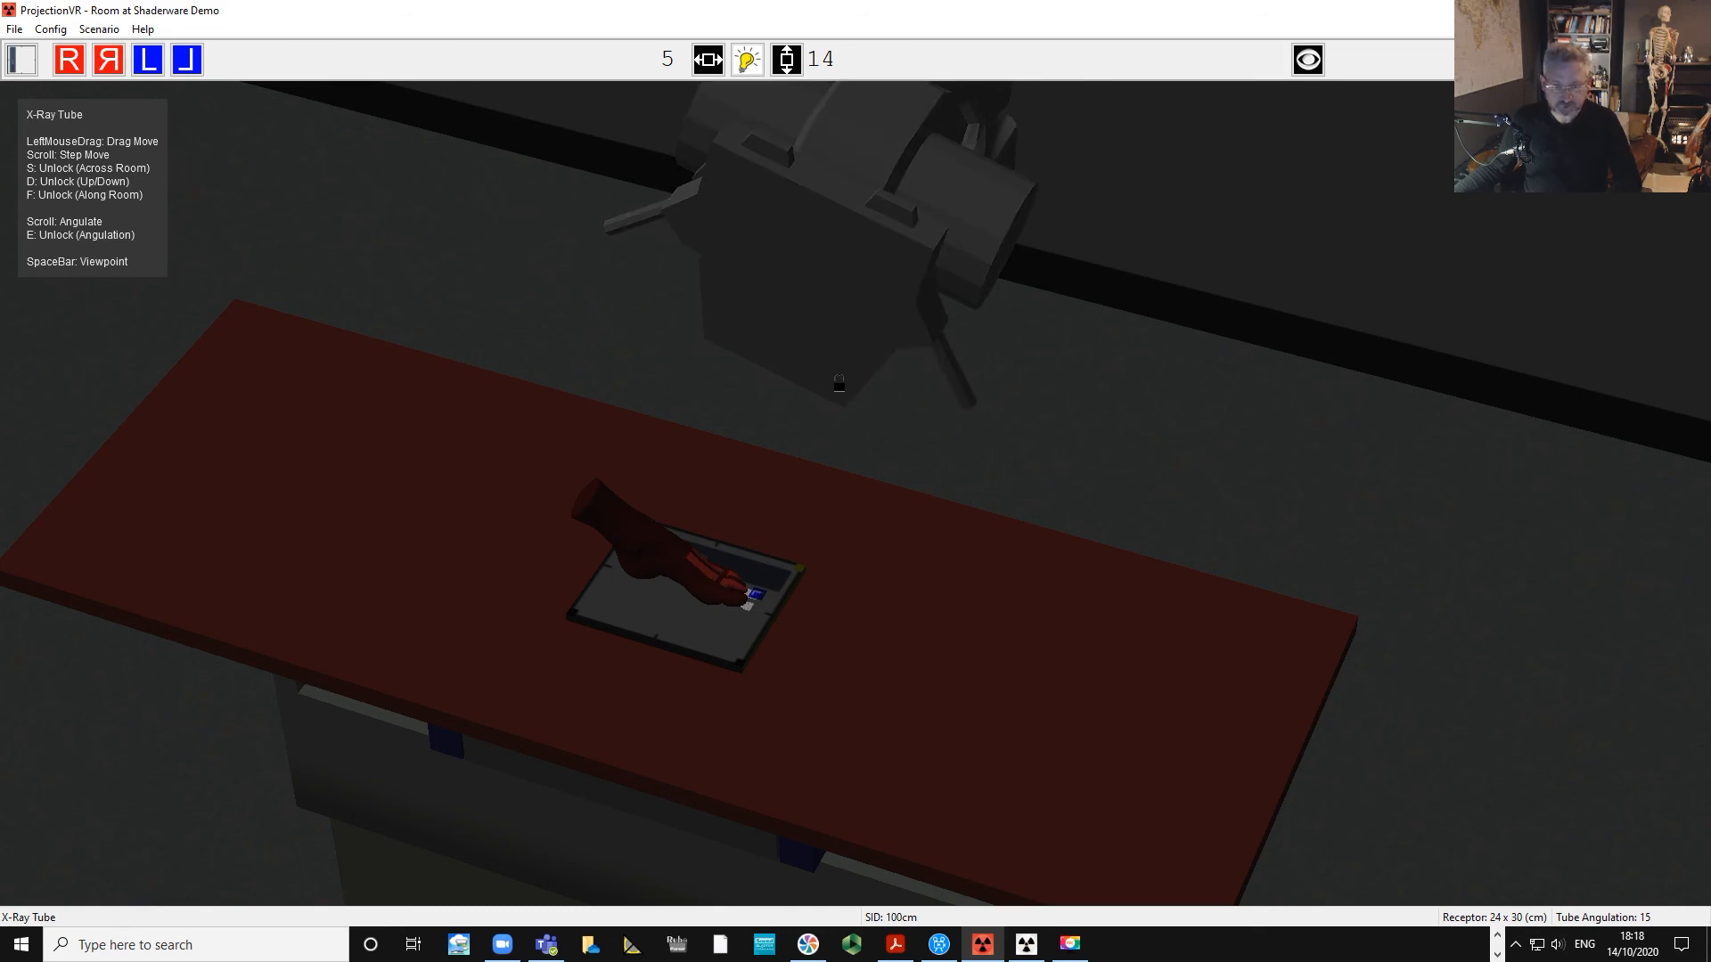
Switch to the console window and lower the tube charge to 1.60 mAs.
left_click(1026, 944)
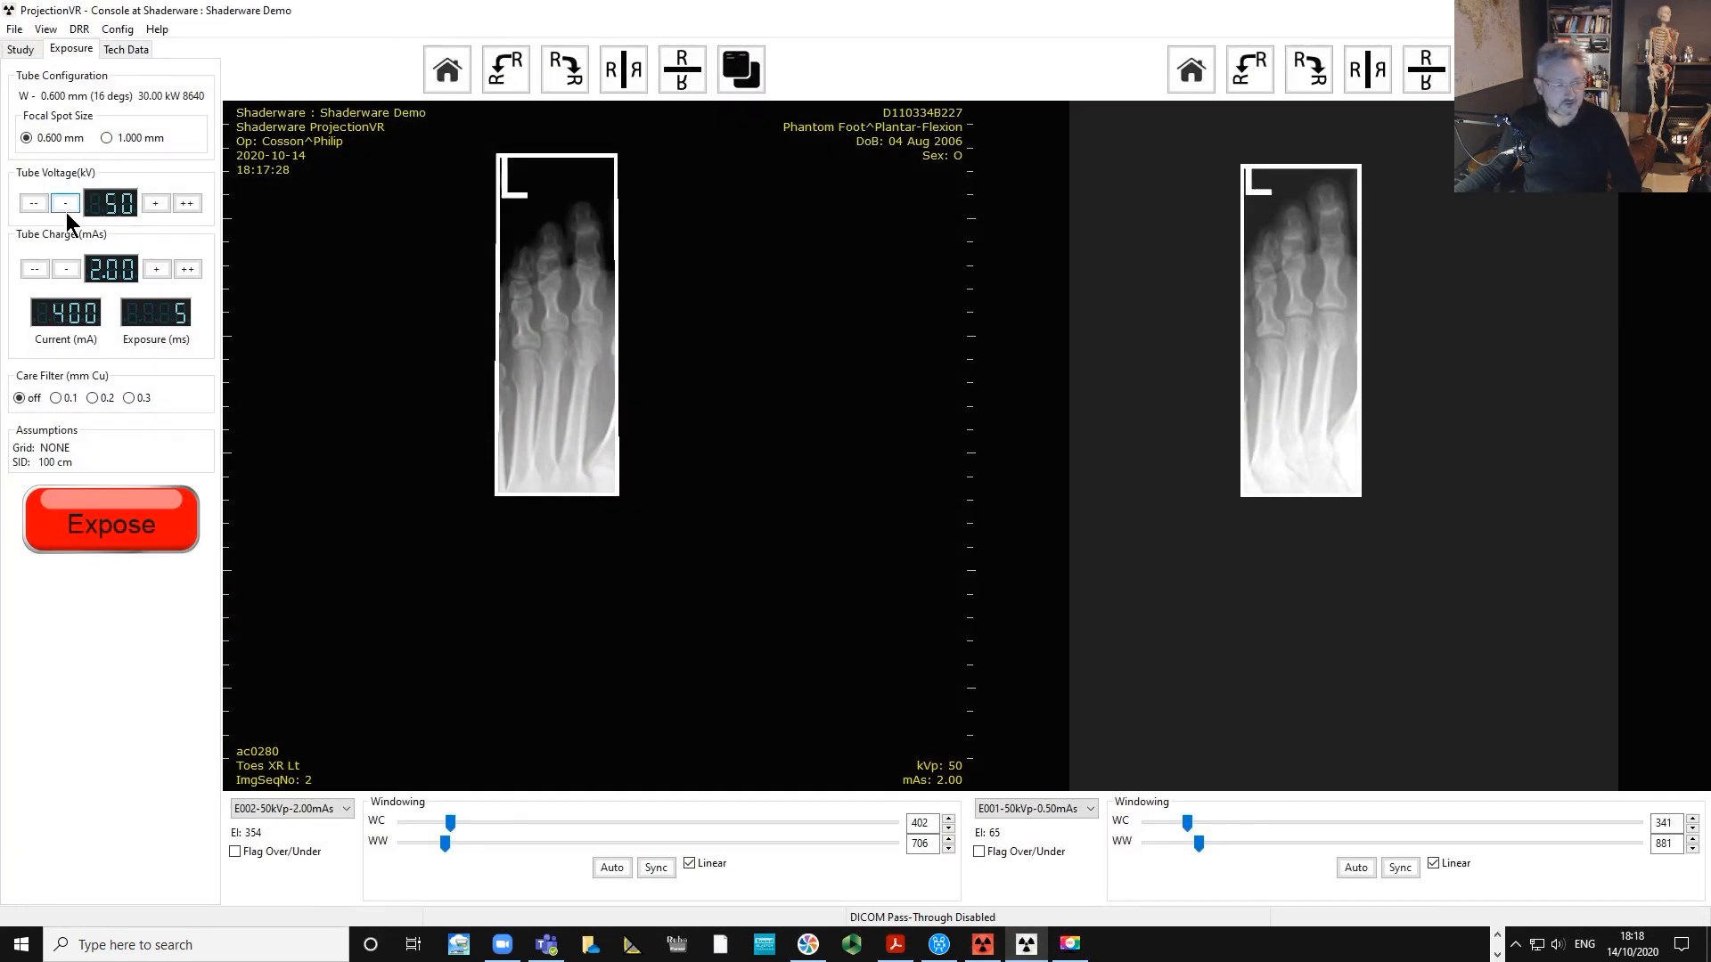
left_click(67, 269)
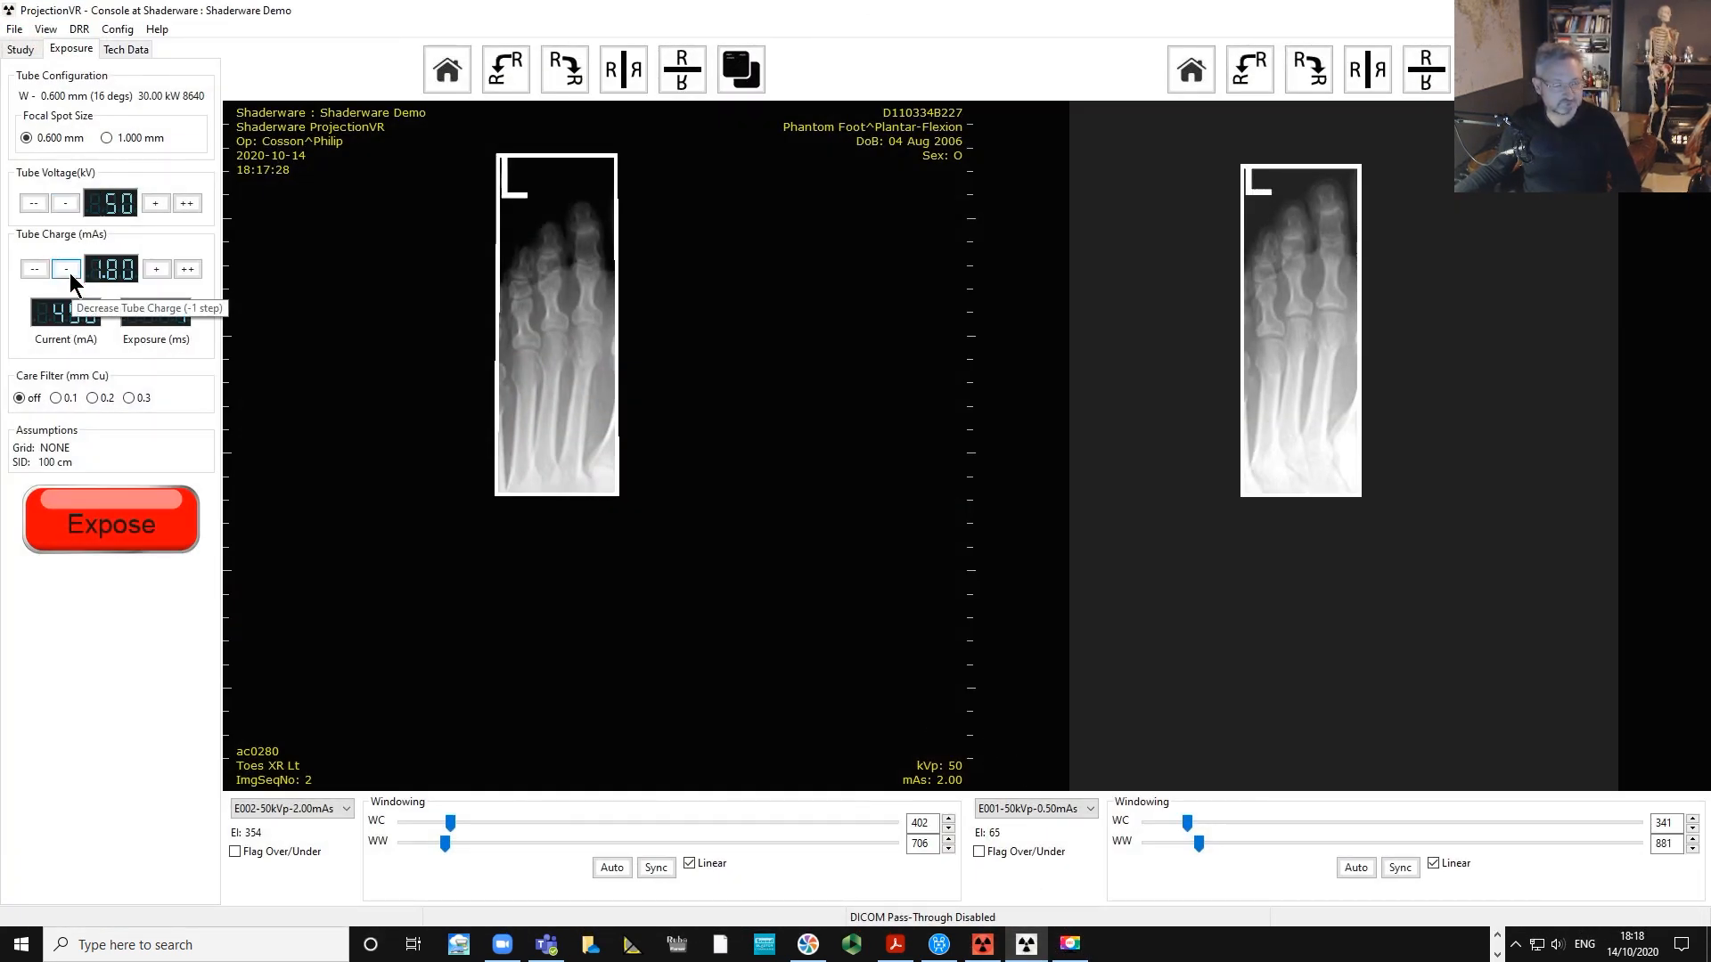
left_click(69, 271)
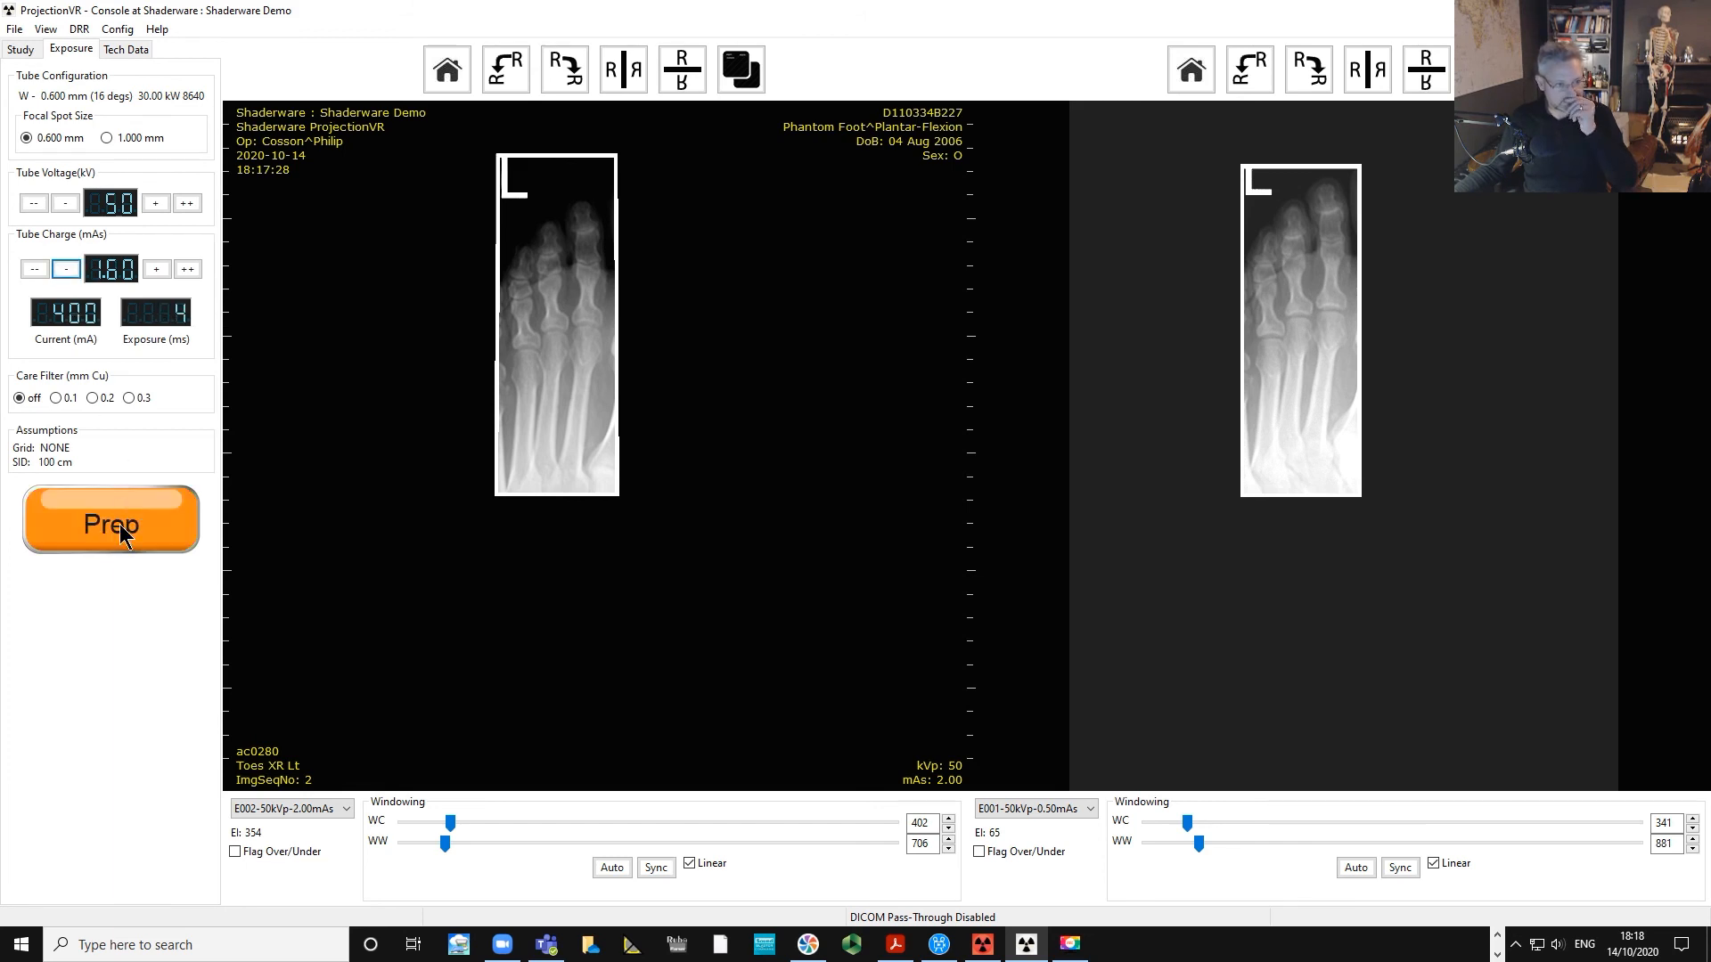
Prepare the tube, expose a new radiograph, and adjust its window centre and width.
left_click(119, 526)
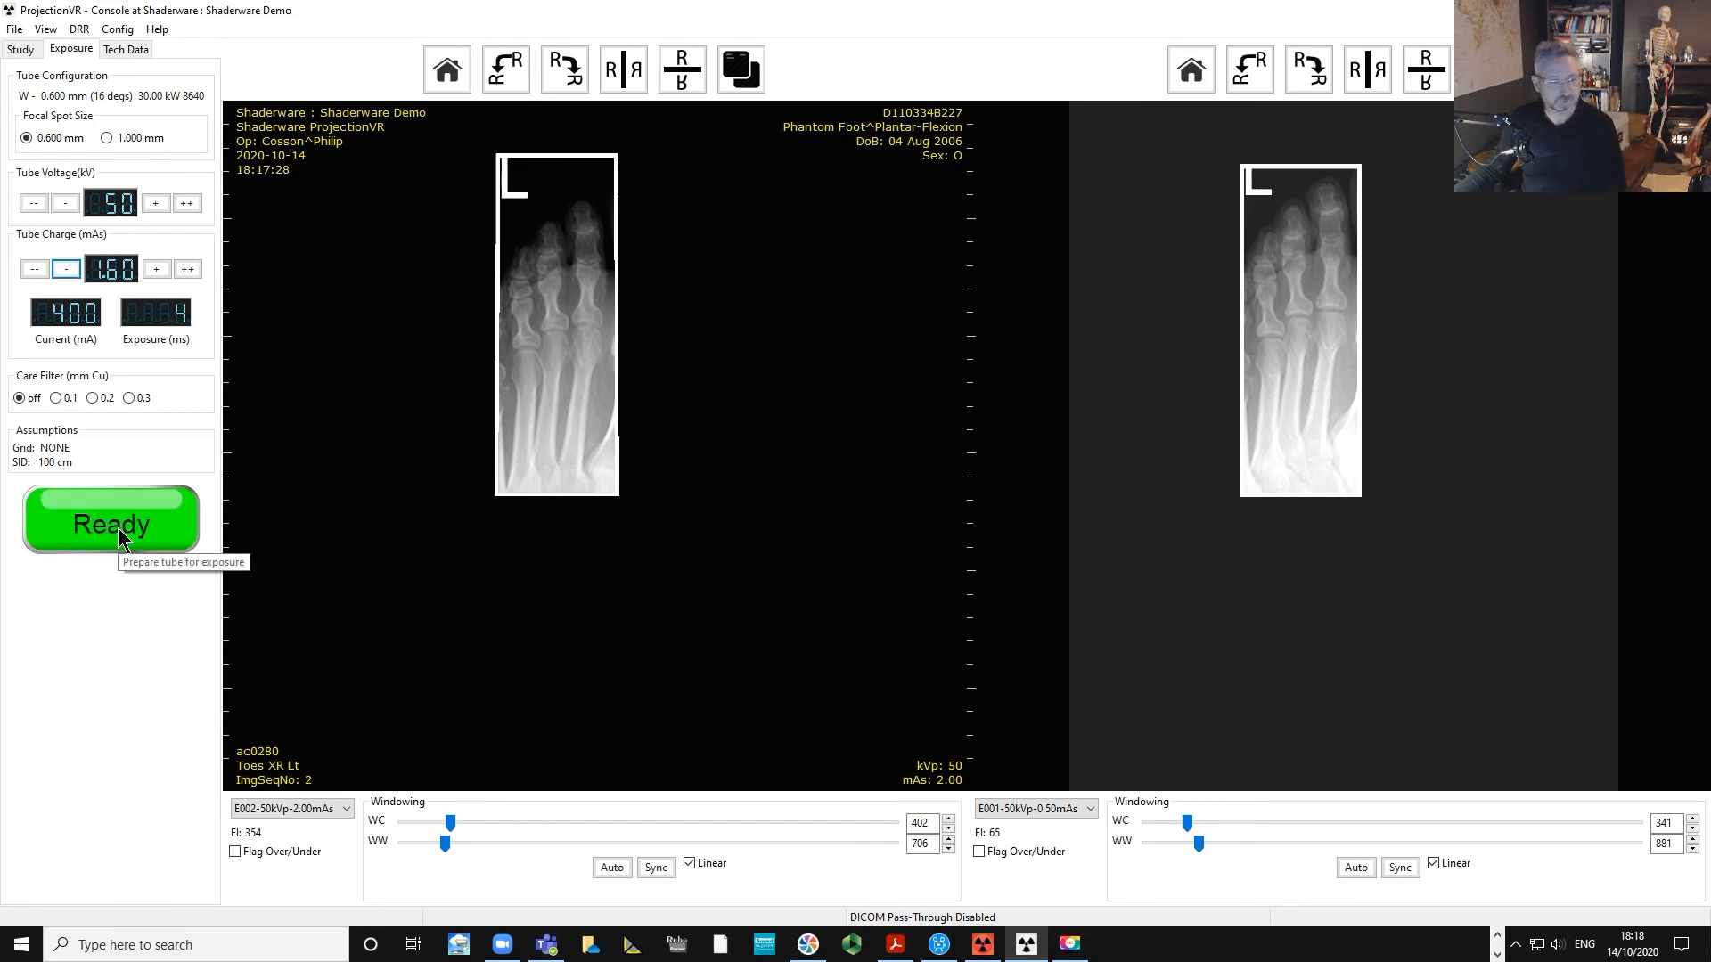
left_click(118, 528)
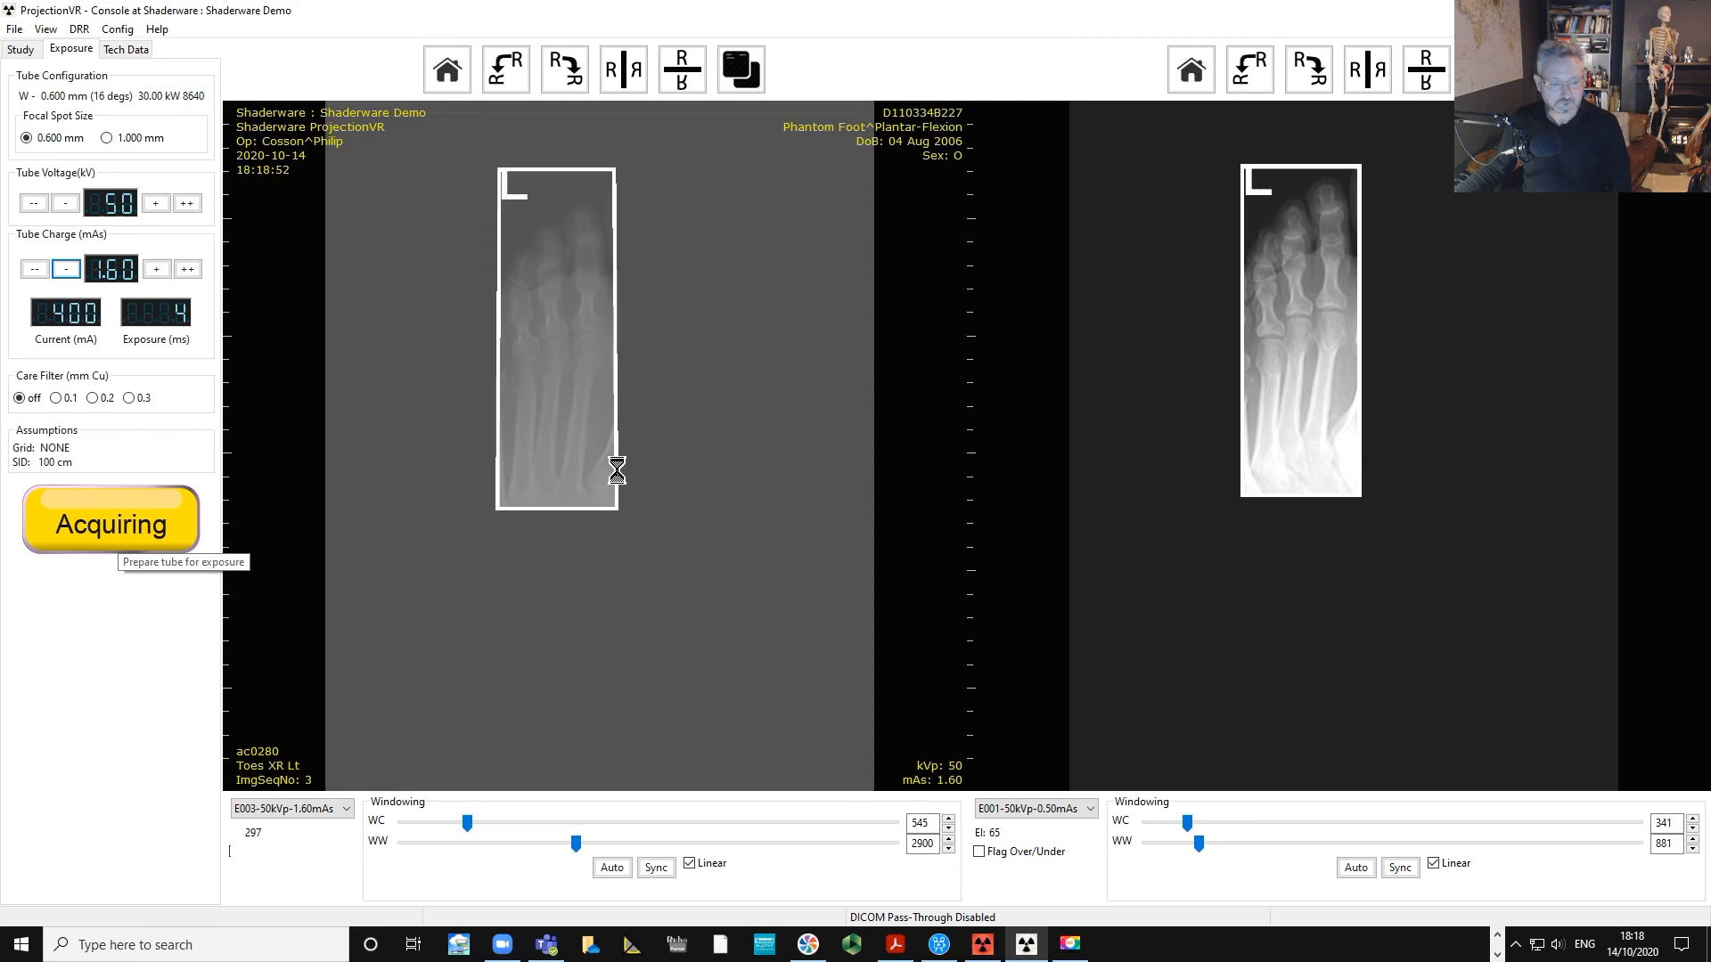
left_click_drag(604, 343, 353, 292)
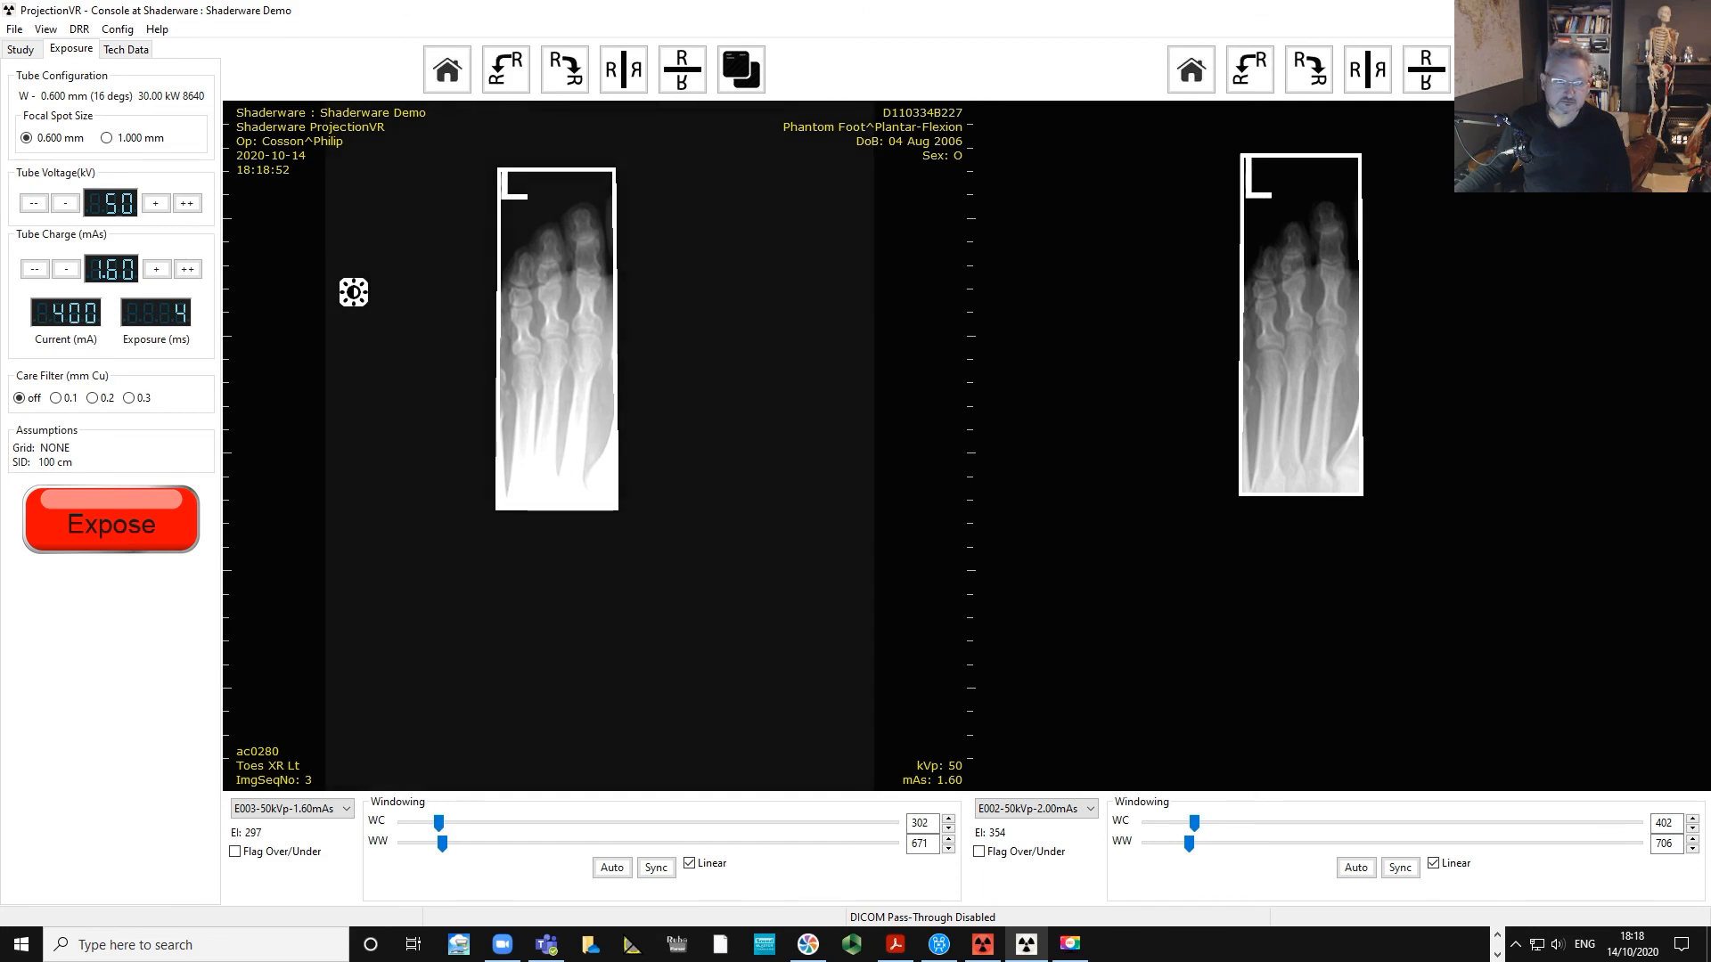
Show the E001-50kVp-0.50mAs image in the second viewer for comparison and fine-tune the new image's windowing.
left_click(1005, 809)
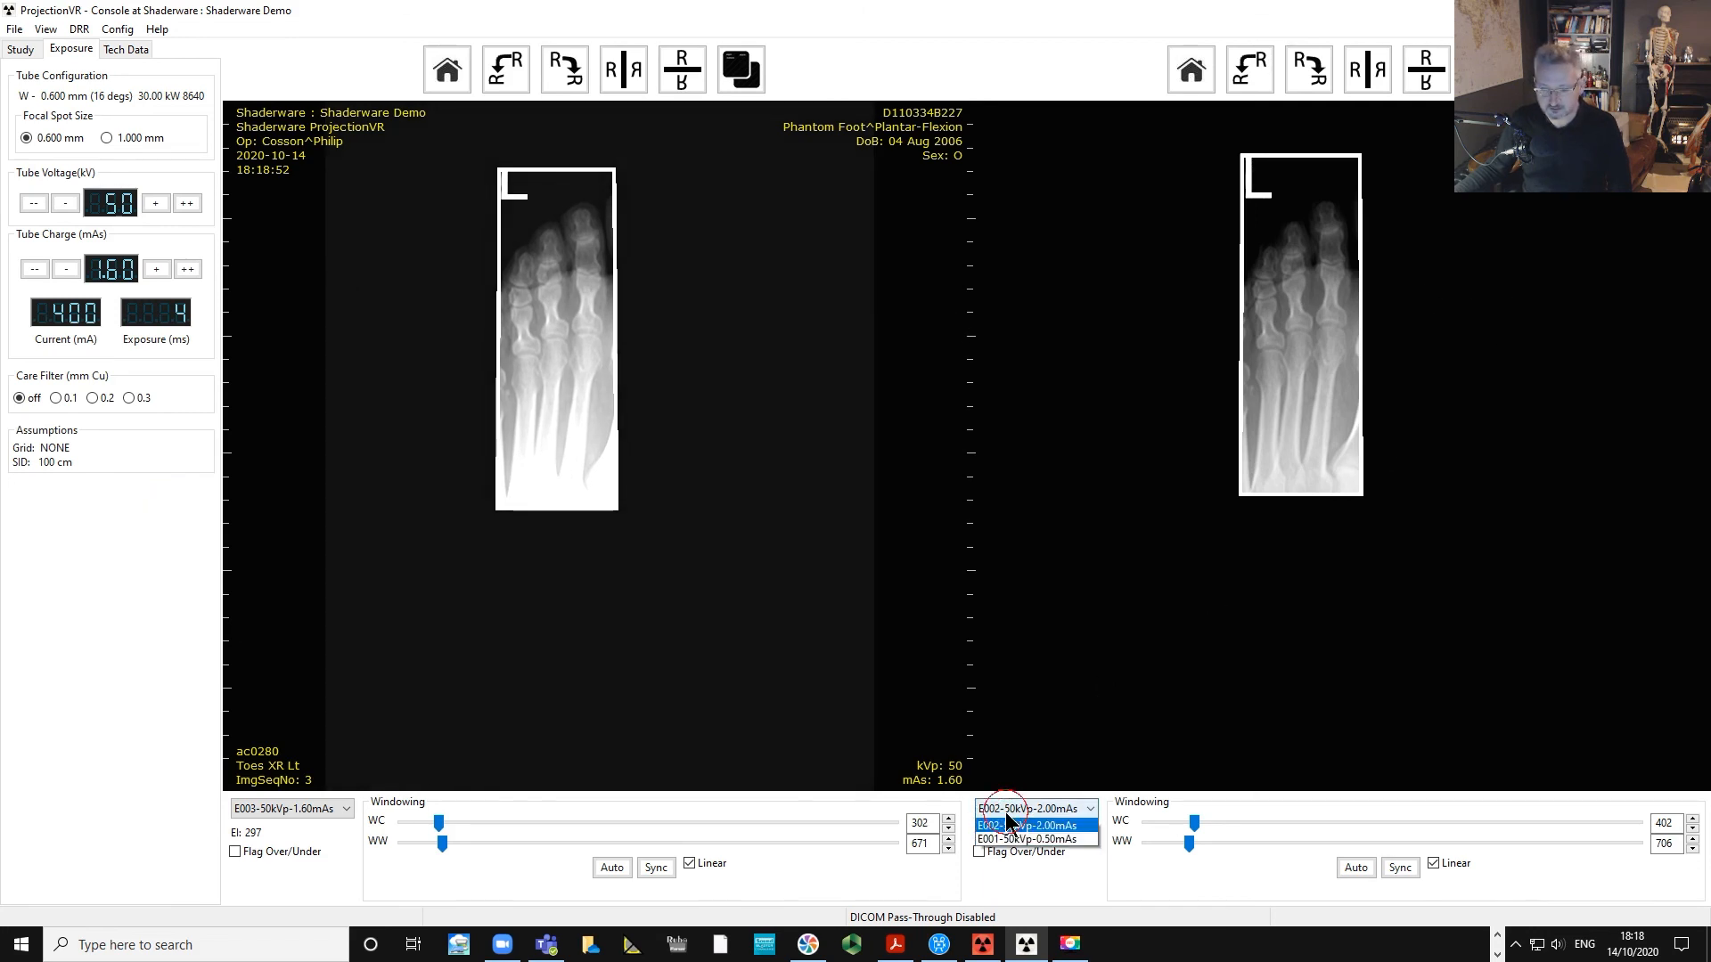
left_click(1014, 831)
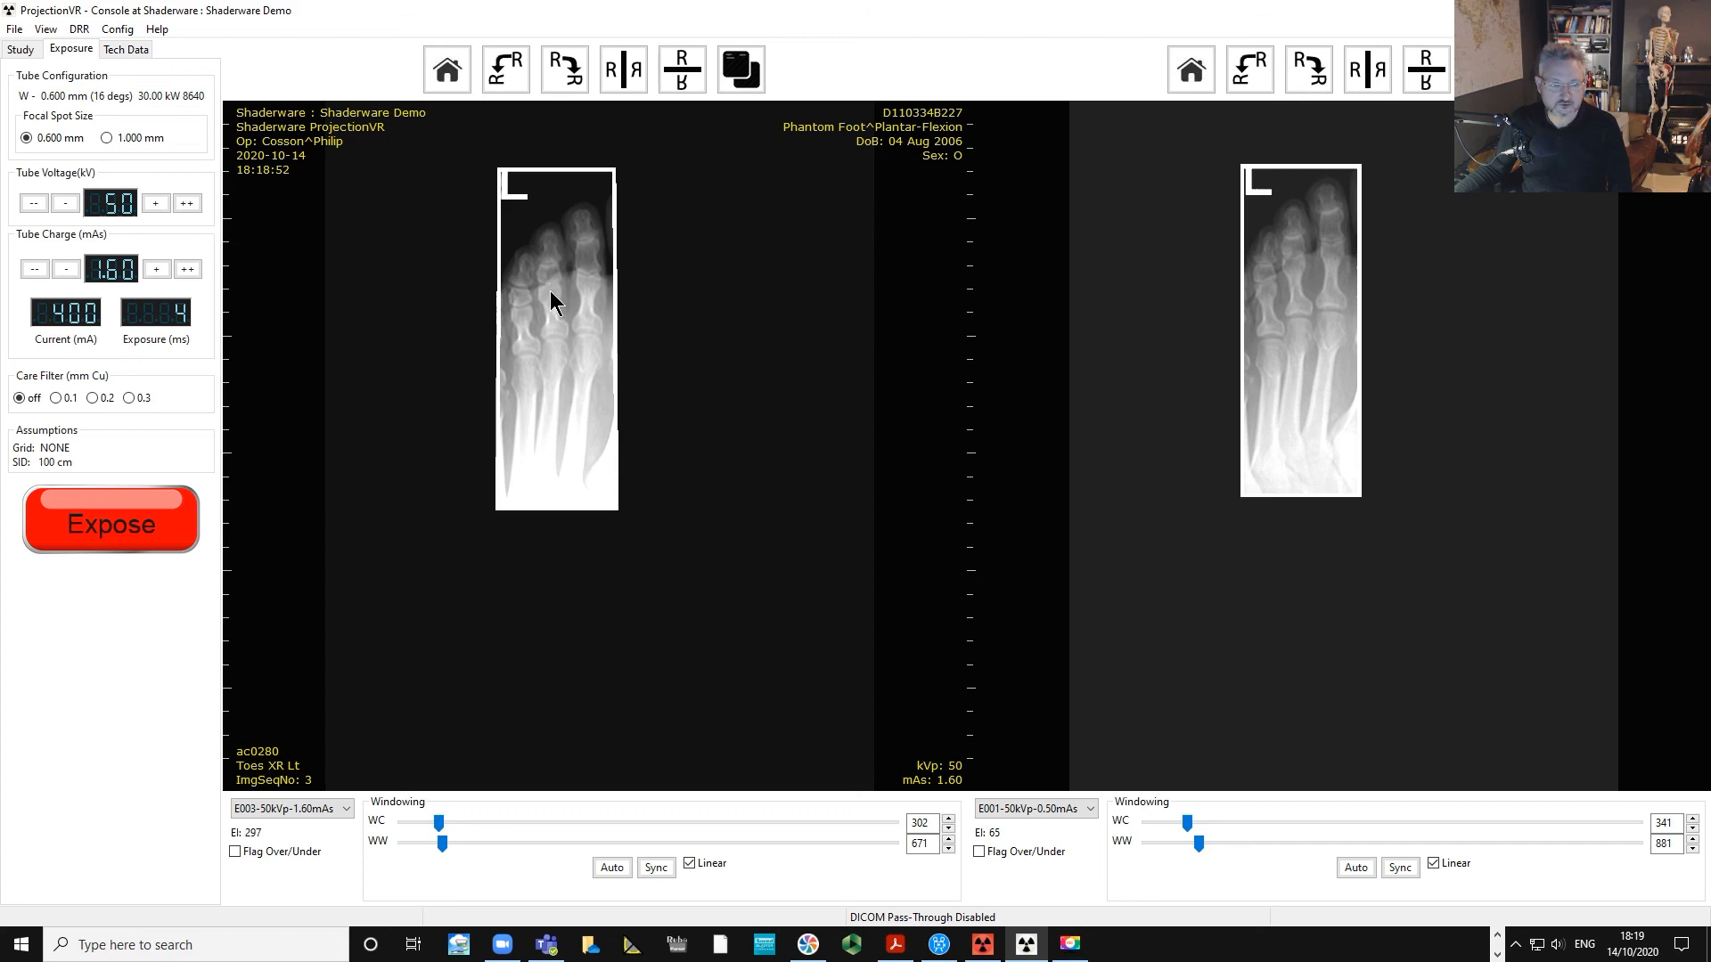
mouse_move(564, 400)
left_mouse_down()
mouse_move(601, 401)
mouse_move(573, 404)
left_mouse_up()
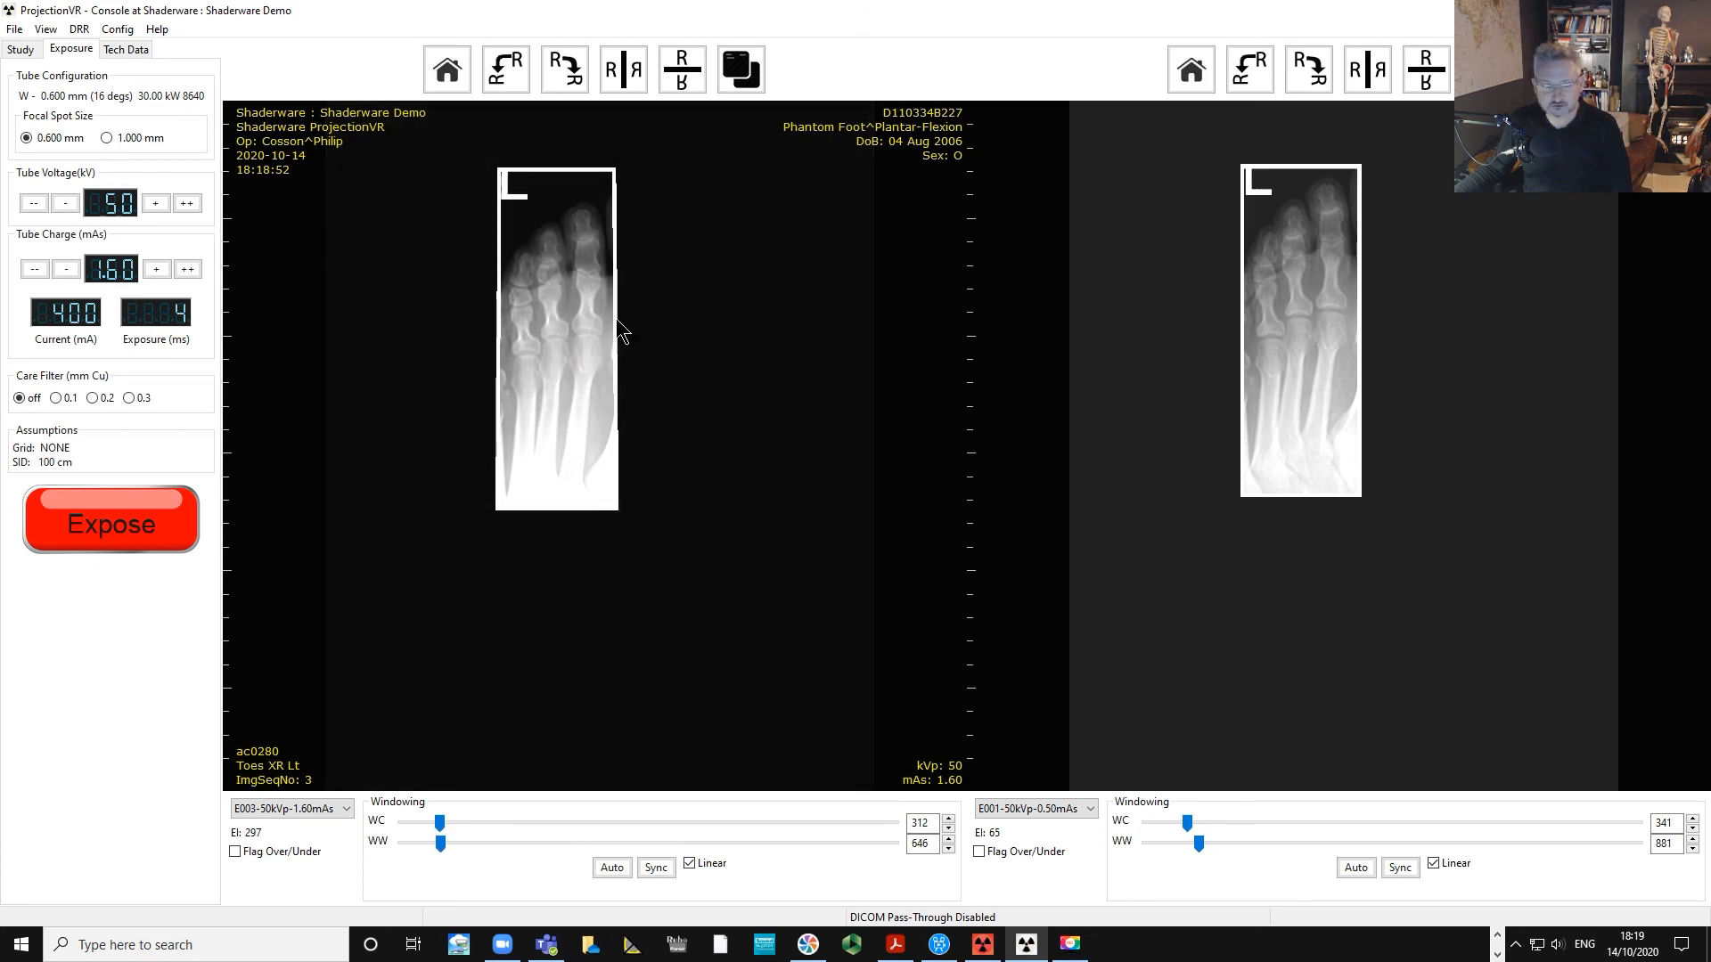